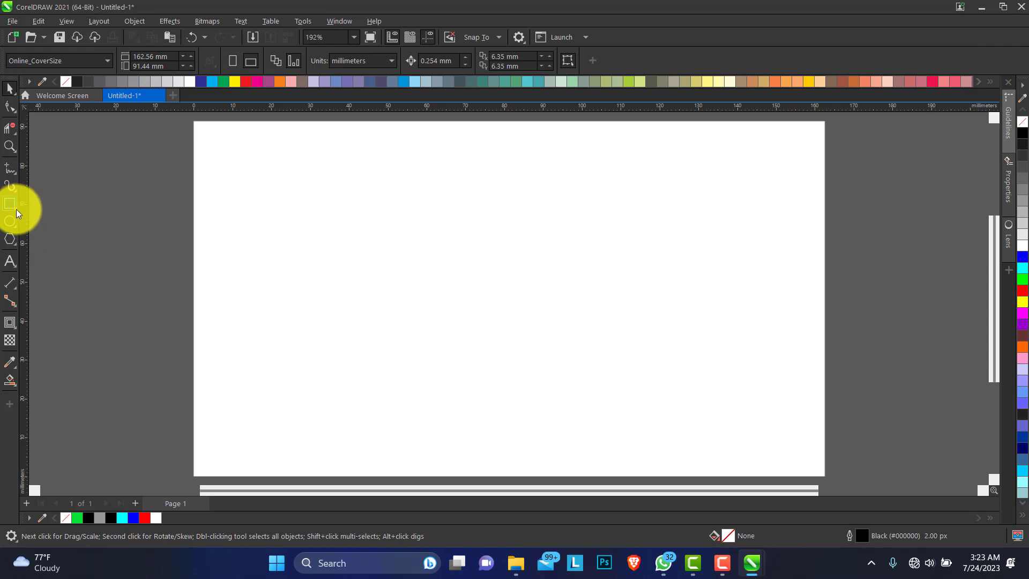
Step: Bring up the Rectangle tool flyout showing Rectangle and 3-Point Rectangle modes
{"action": "left_click", "coordinate": [15, 209]}
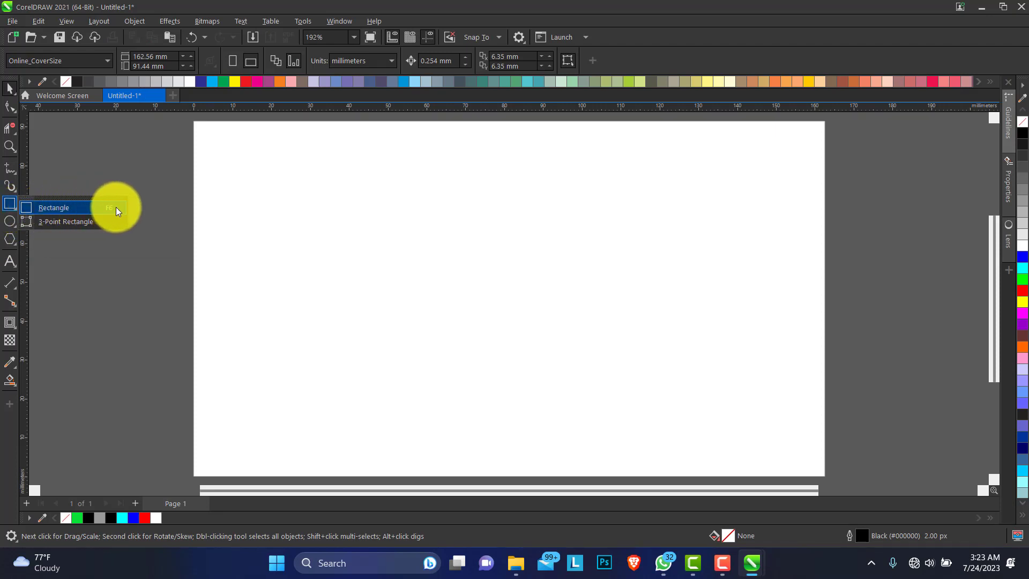
Step: Draw a square near the page centre and nudge it slightly left
{"action": "left_click", "coordinate": [52, 207]}
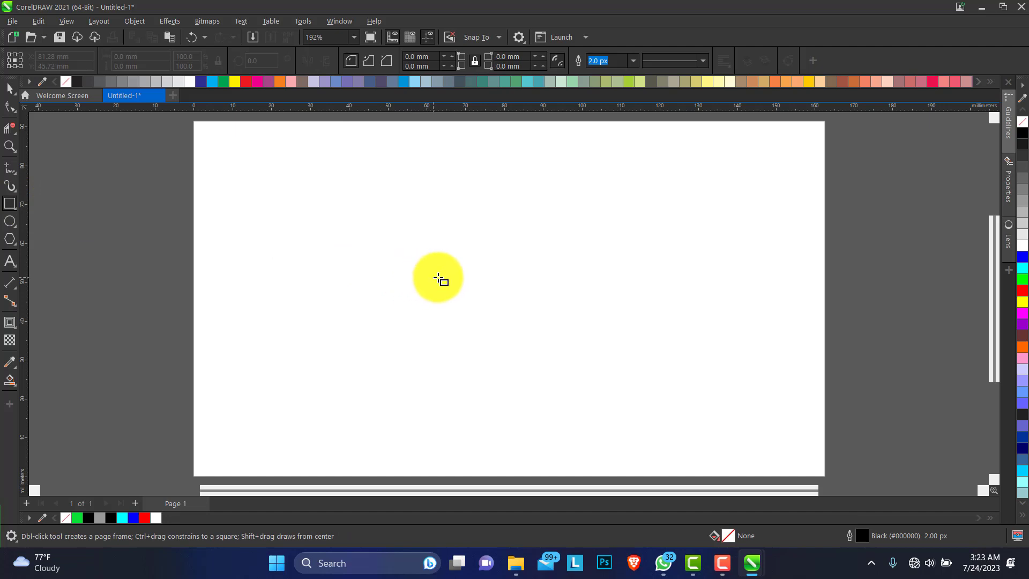
{"action": "left_click_drag", "start_coordinate": [445, 226], "coordinate": [594, 390]}
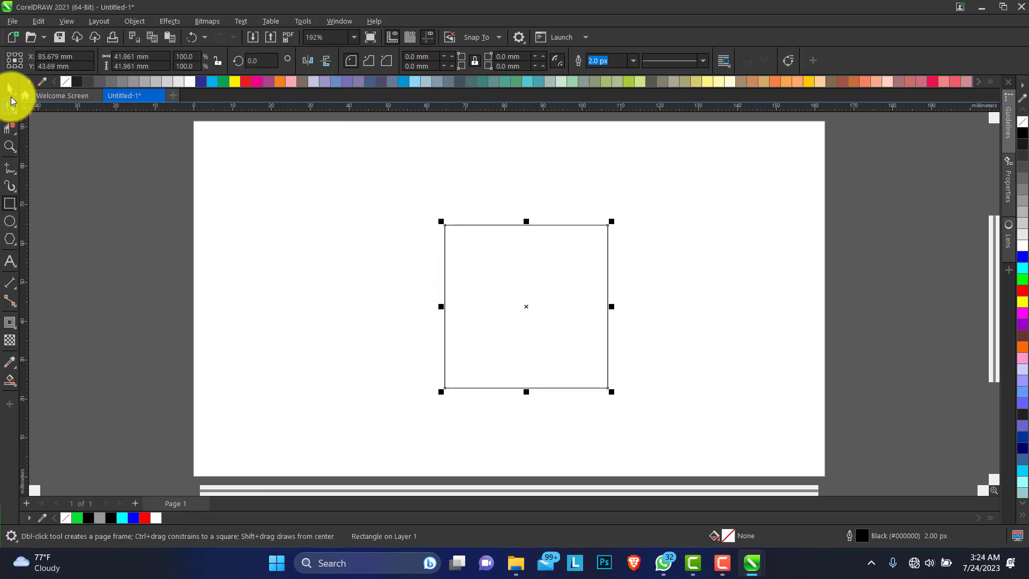
{"action": "left_click", "coordinate": [10, 92]}
{"action": "left_click_drag", "start_coordinate": [528, 304], "coordinate": [510, 300]}
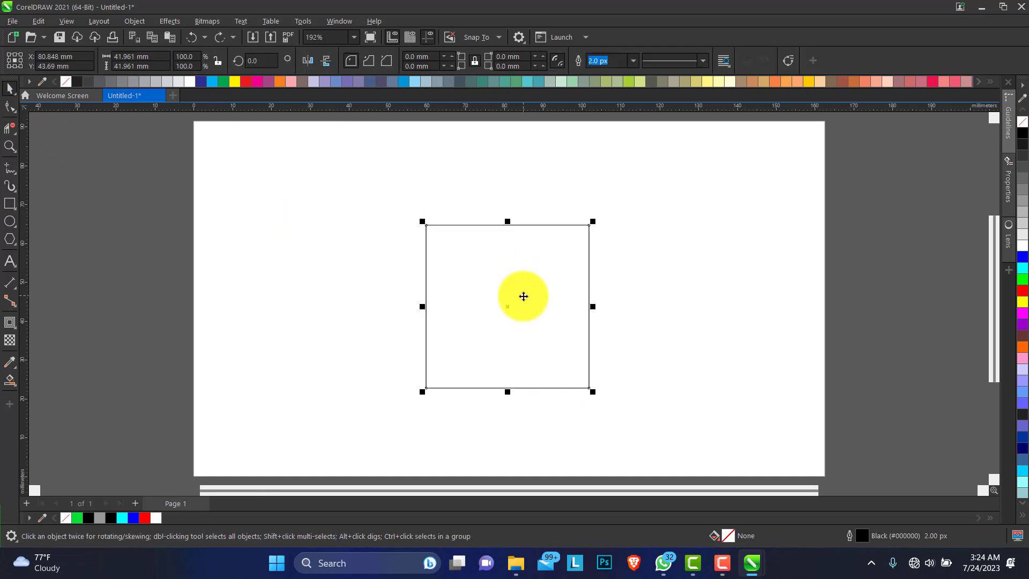
Step: Rotate the square to 315° so it stands as a diamond, then reselect it
{"action": "left_click", "coordinate": [509, 303]}
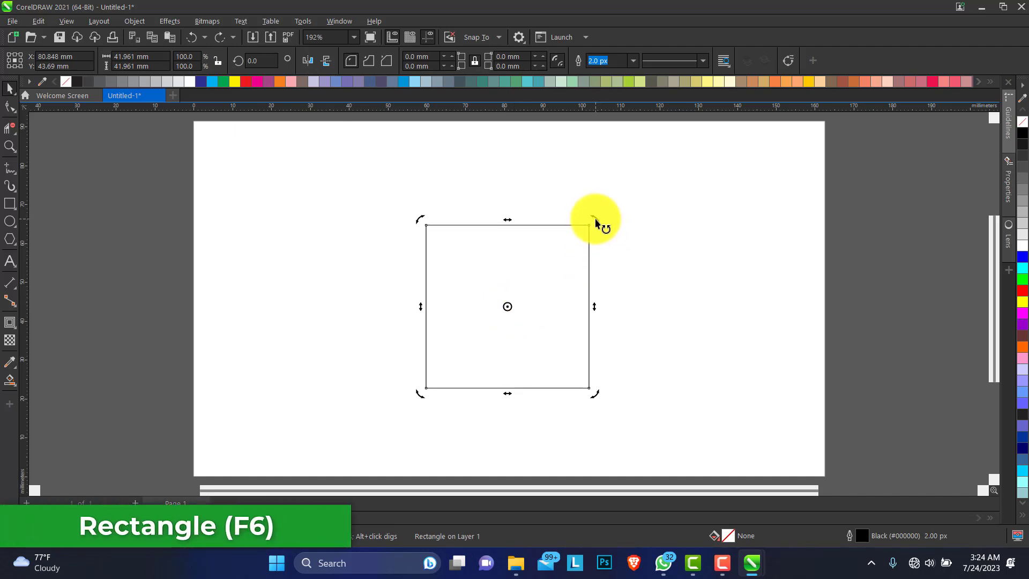
{"action": "left_click_drag", "start_coordinate": [596, 221], "coordinate": [602, 304]}
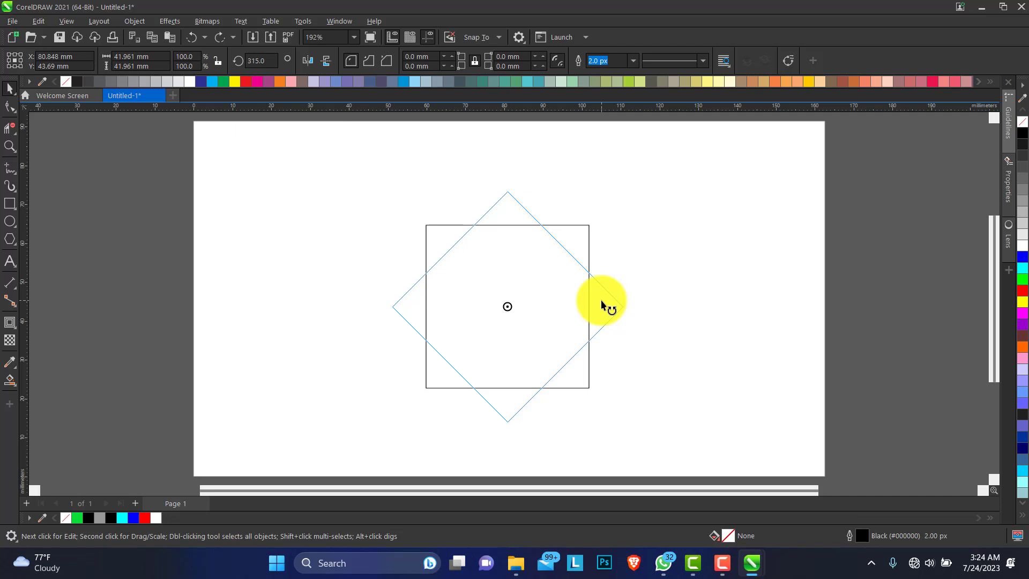
{"action": "left_click_drag", "start_coordinate": [602, 303], "coordinate": [602, 303]}
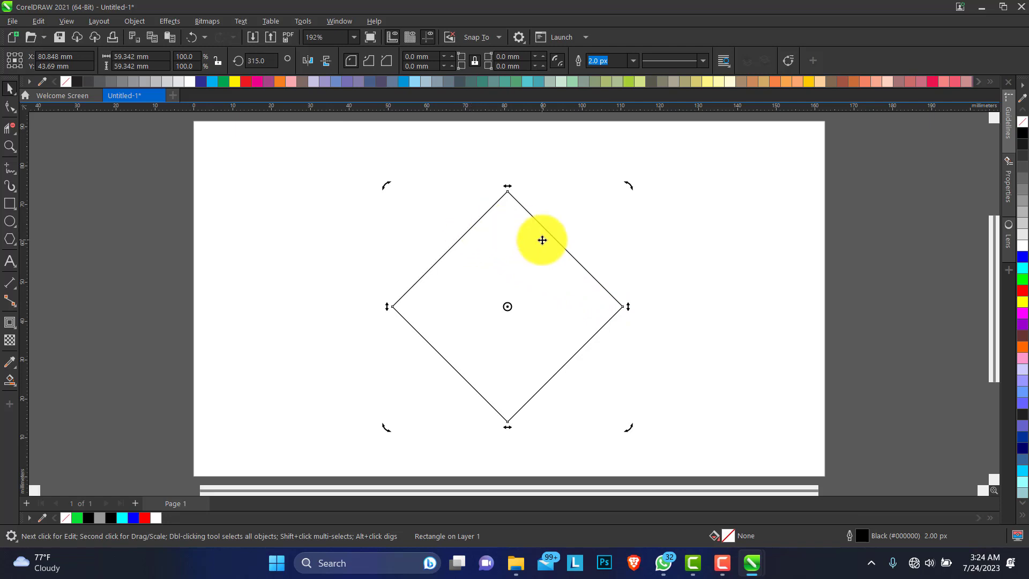
{"action": "left_click", "coordinate": [520, 218]}
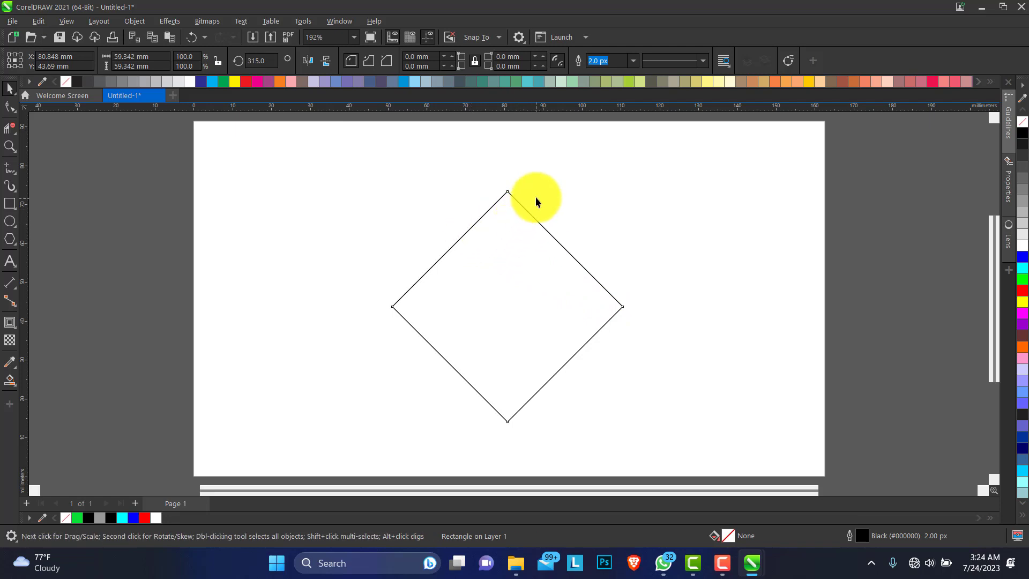
{"action": "left_click", "coordinate": [523, 215]}
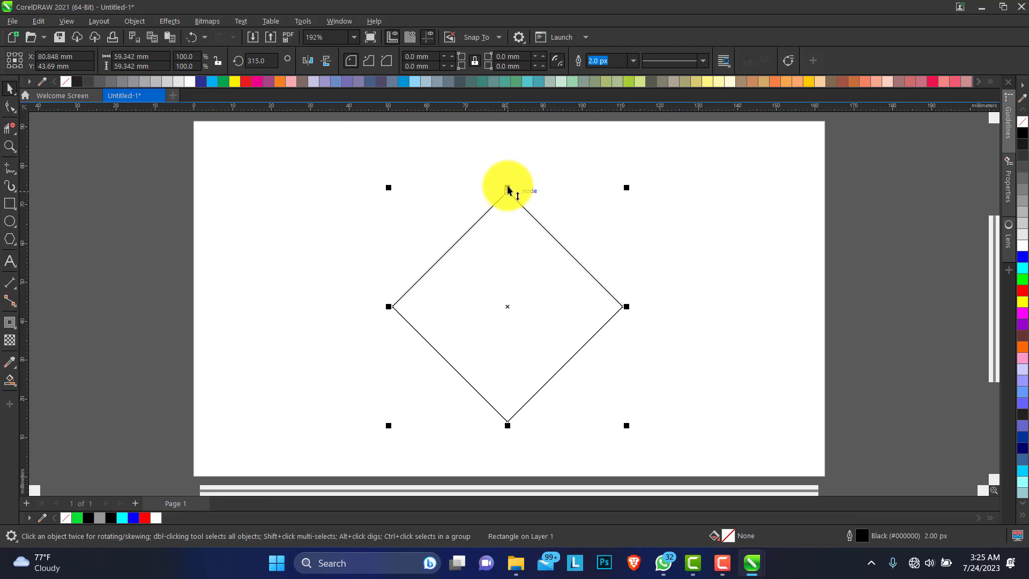
Step: Squash the diamond to 50% height, drop a copy just above it, and move both up
{"action": "left_click_drag", "start_coordinate": [508, 188], "coordinate": [515, 307]}
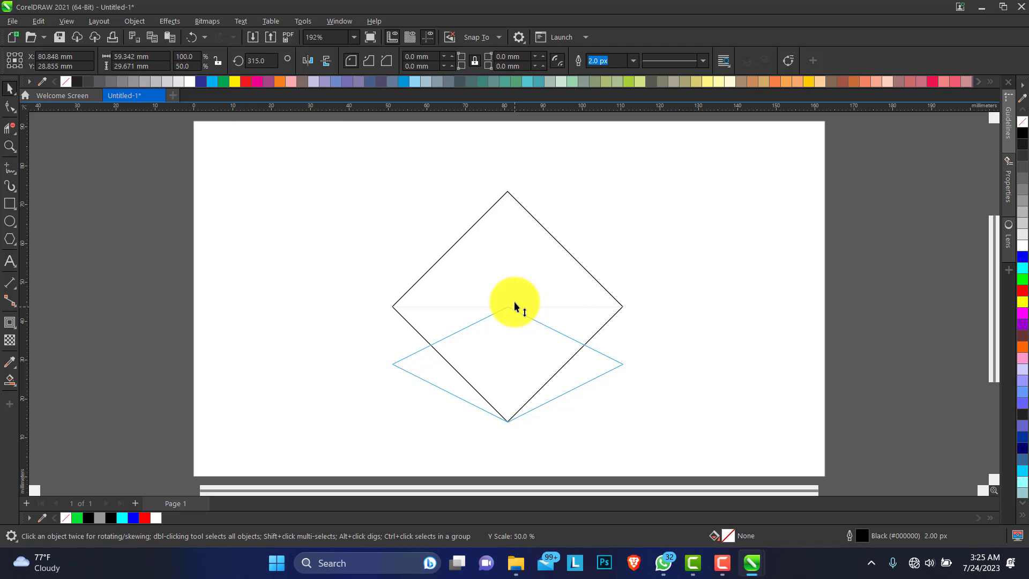
{"action": "left_click_drag", "start_coordinate": [514, 306], "coordinate": [515, 306]}
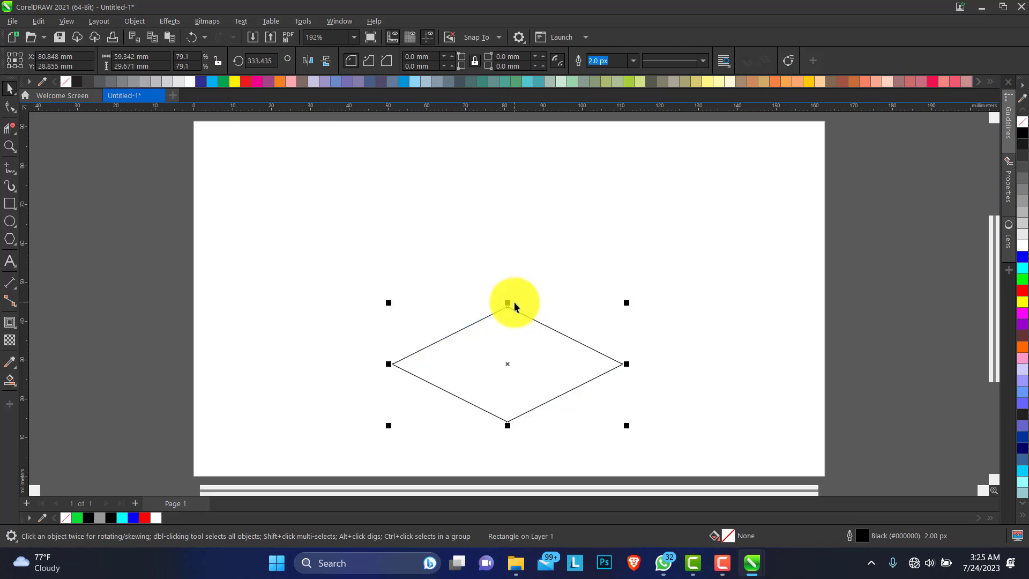
{"action": "left_click", "coordinate": [509, 365]}
{"action": "left_click_drag", "start_coordinate": [509, 366], "coordinate": [505, 335]}
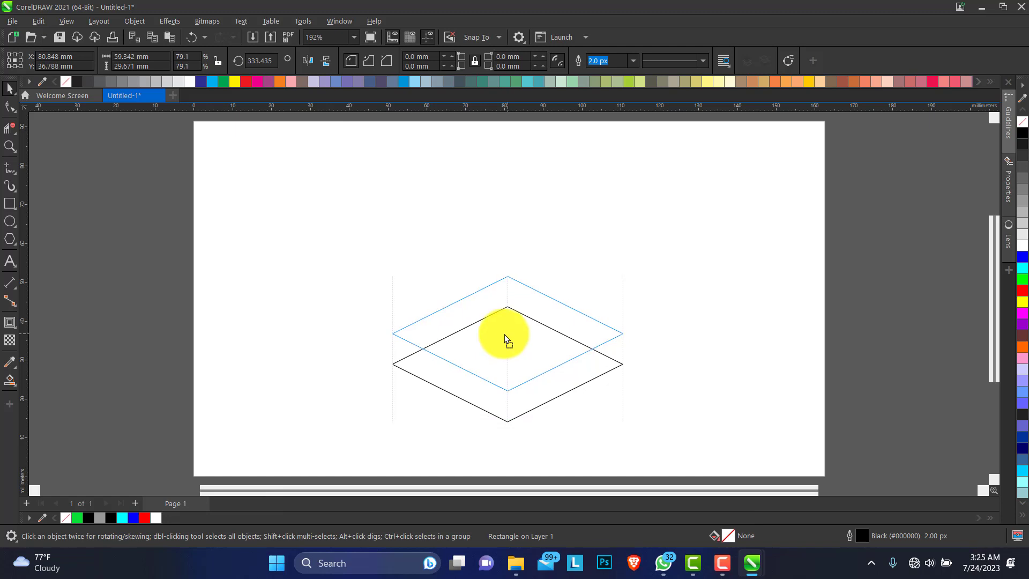
{"action": "left_click_drag", "start_coordinate": [504, 335], "coordinate": [504, 333]}
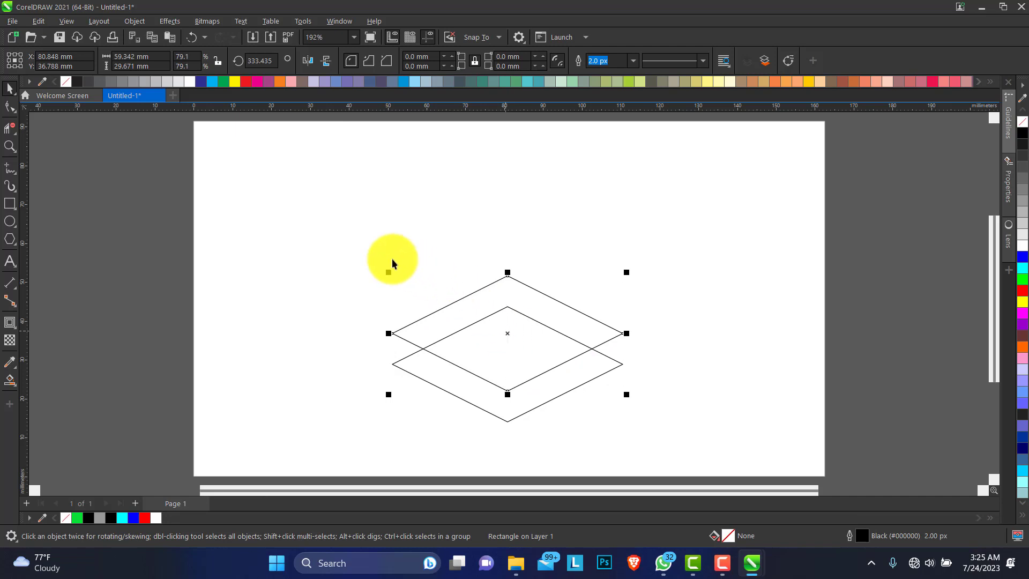
{"action": "left_click_drag", "start_coordinate": [347, 245], "coordinate": [630, 429]}
{"action": "left_click_drag", "start_coordinate": [575, 387], "coordinate": [552, 336]}
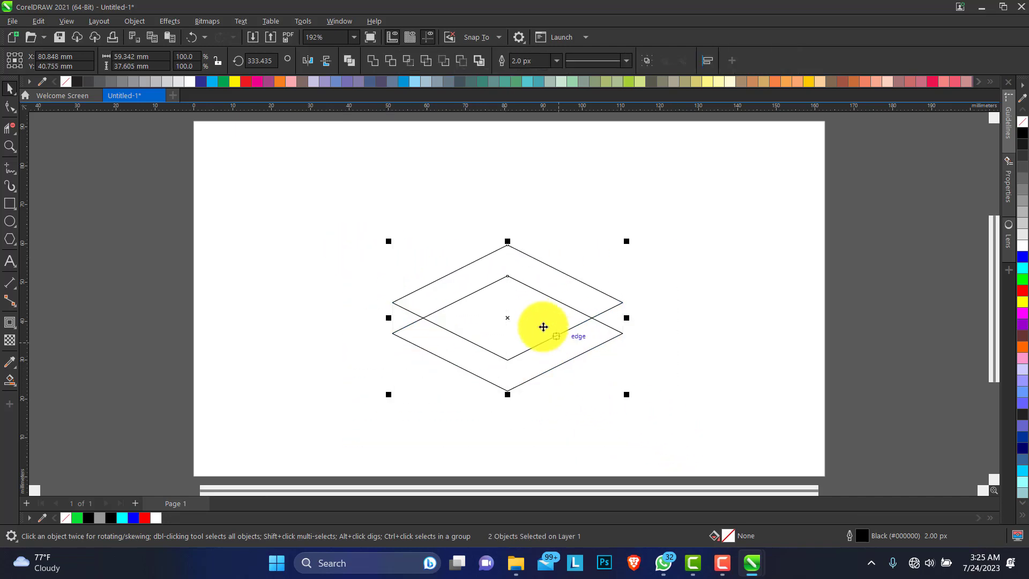
Step: Draw vertical 2-point lines at the left and right corners, and place one at the front corner
{"action": "left_click", "coordinate": [12, 173]}
{"action": "left_click", "coordinate": [65, 168]}
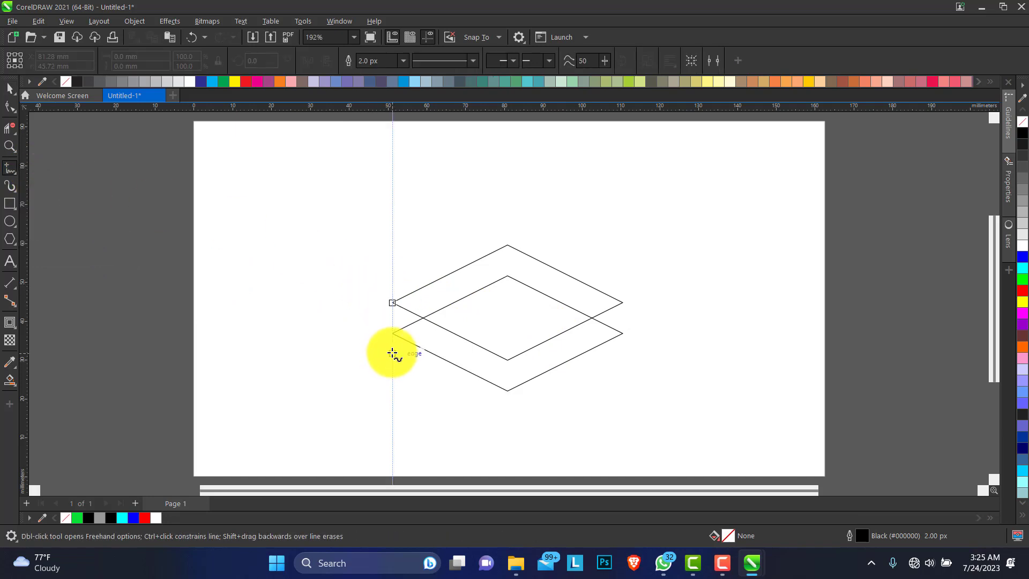
{"action": "left_click", "coordinate": [392, 284]}
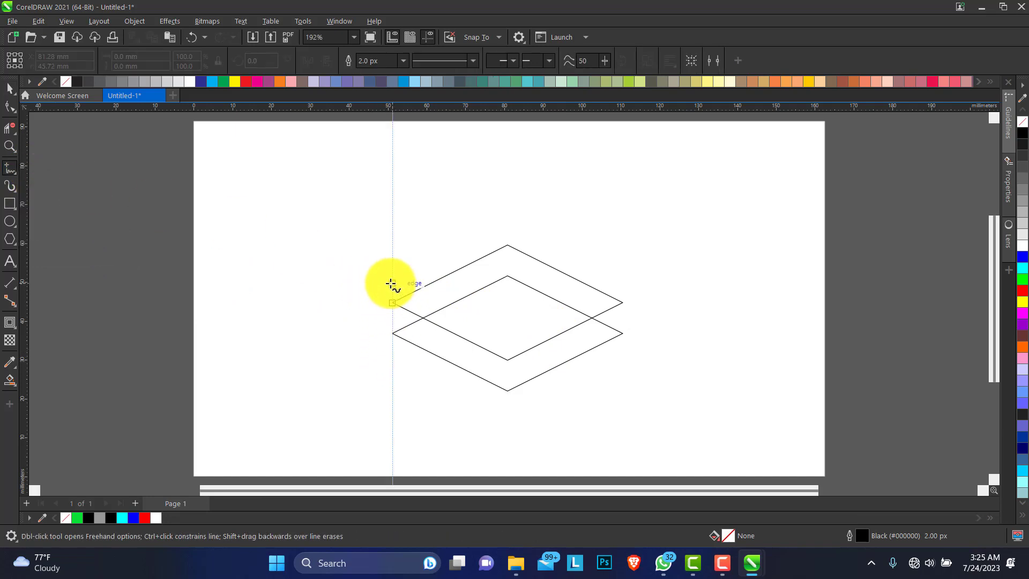
{"action": "left_click", "coordinate": [393, 350]}
{"action": "left_click", "coordinate": [17, 113]}
{"action": "left_click", "coordinate": [10, 168]}
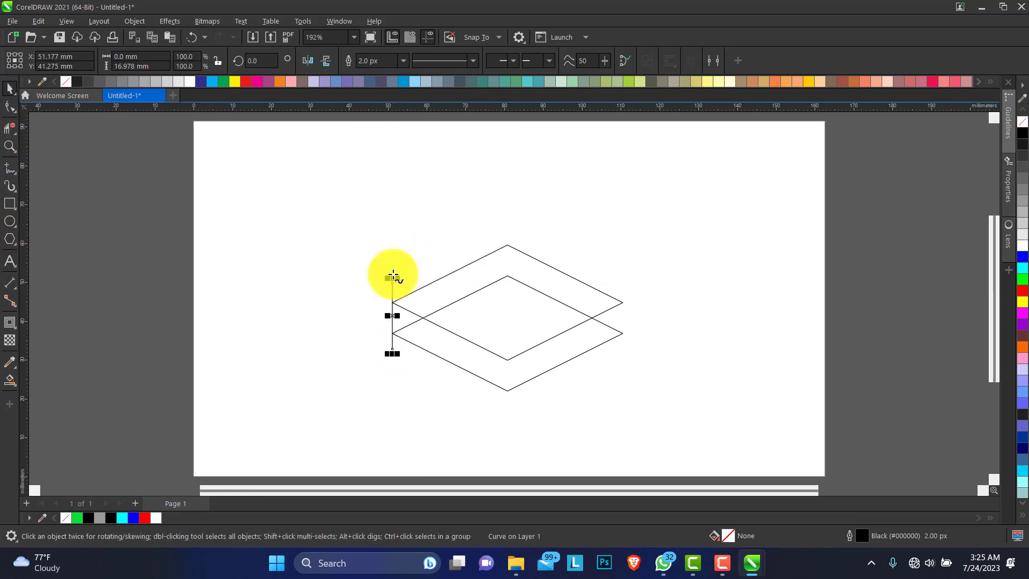
{"action": "left_click", "coordinate": [623, 284]}
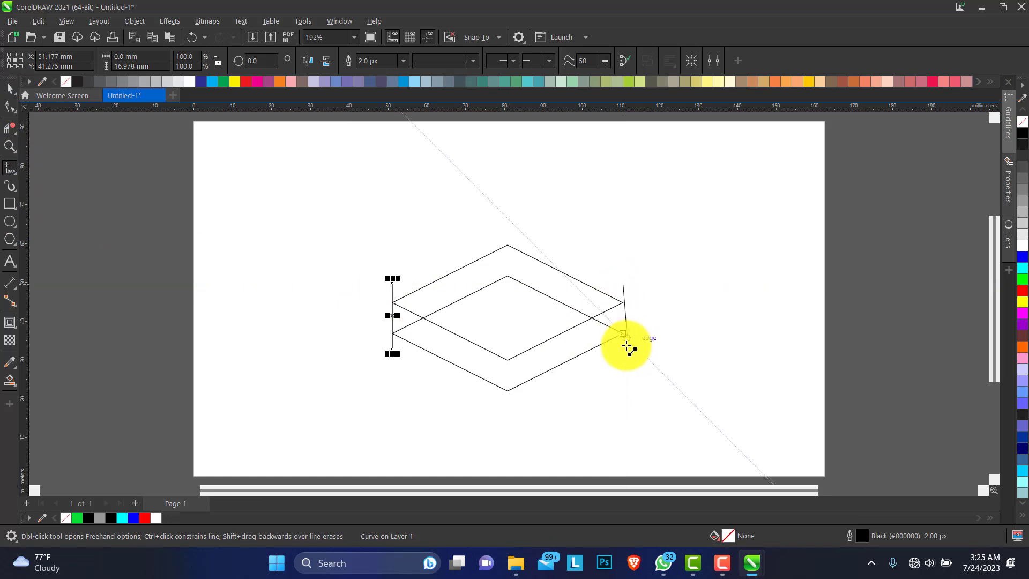
{"action": "left_click", "coordinate": [625, 348]}
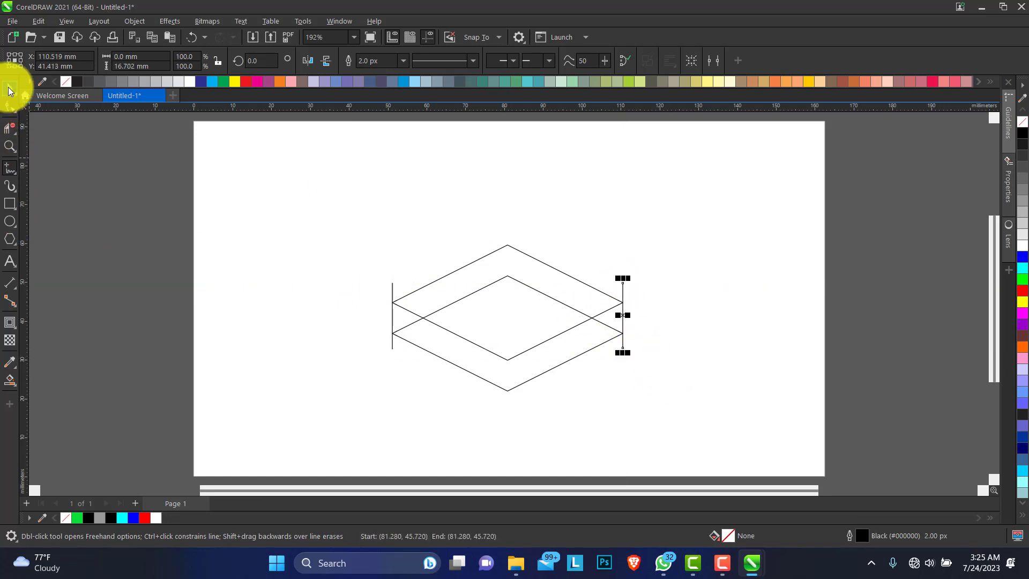
{"action": "left_click", "coordinate": [11, 87]}
{"action": "mouse_move", "coordinate": [392, 312]}
{"action": "left_mouse_down"}
{"action": "mouse_move", "coordinate": [514, 354]}
{"action": "mouse_move", "coordinate": [510, 371]}
{"action": "left_mouse_up"}
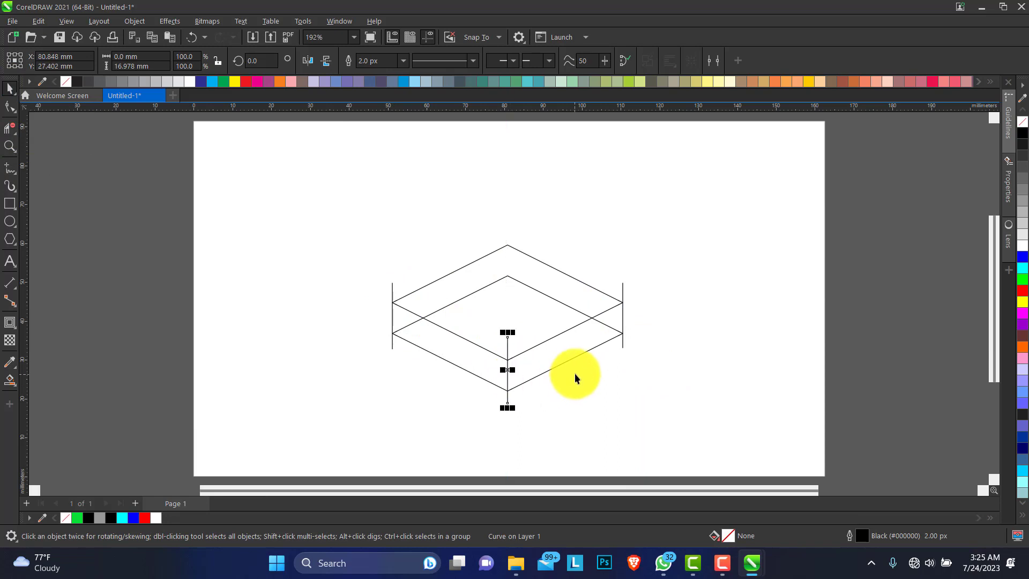
{"action": "left_click", "coordinate": [588, 395]}
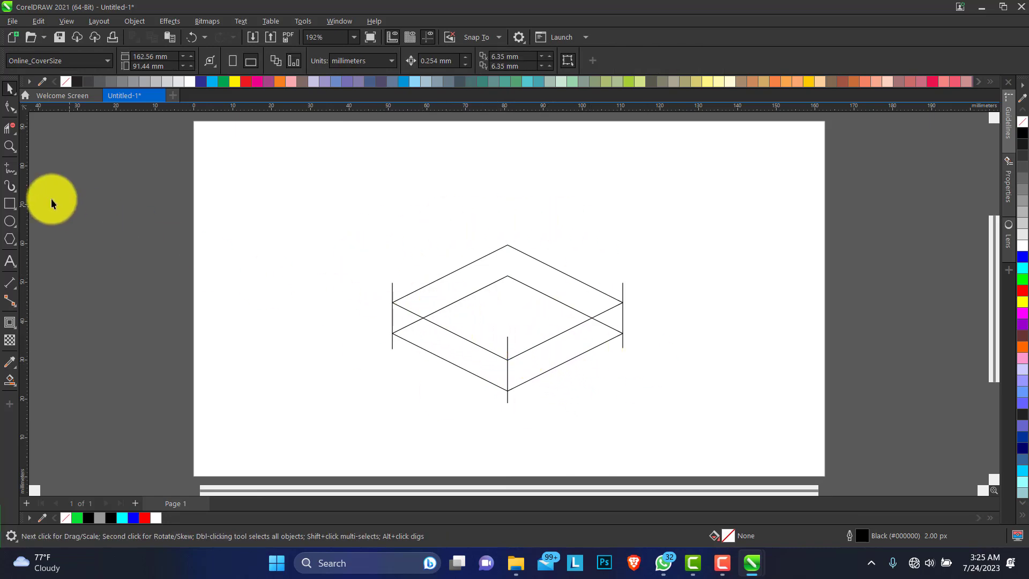
Step: With Virtual Segment Delete, remove the inner left, right and upper diamond segments
{"action": "left_click", "coordinate": [14, 134]}
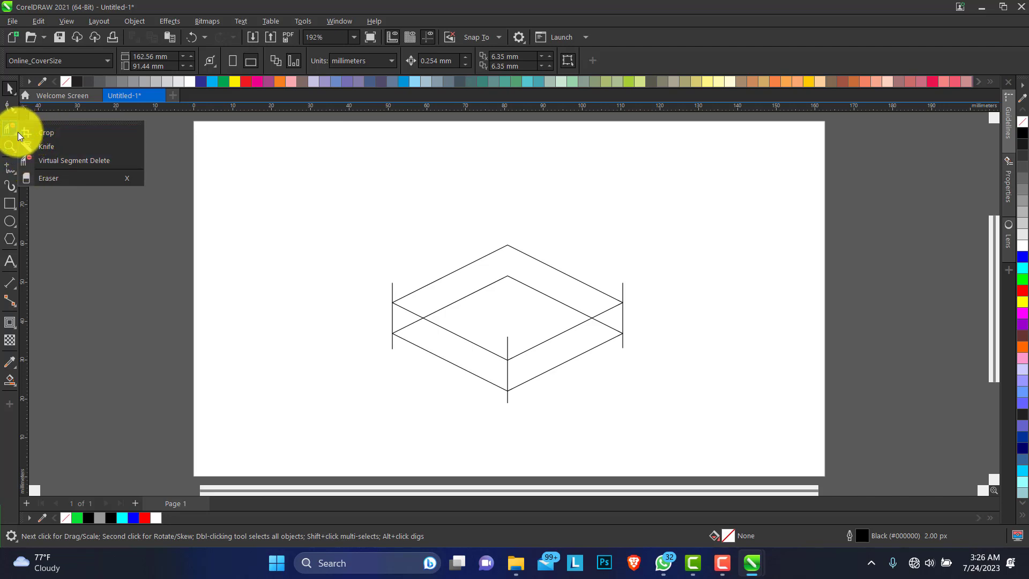
{"action": "left_click", "coordinate": [161, 153]}
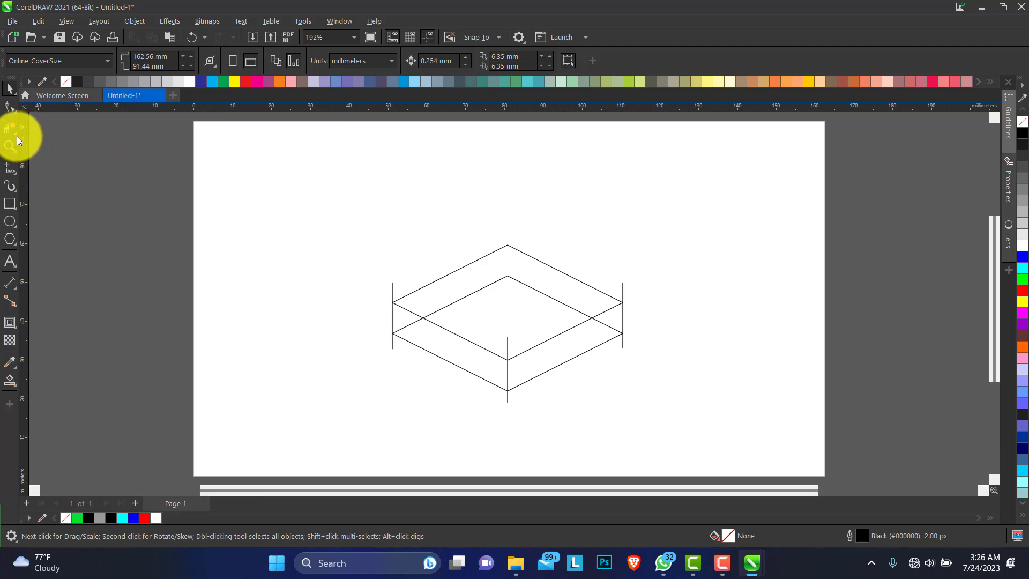
{"action": "left_click", "coordinate": [16, 134]}
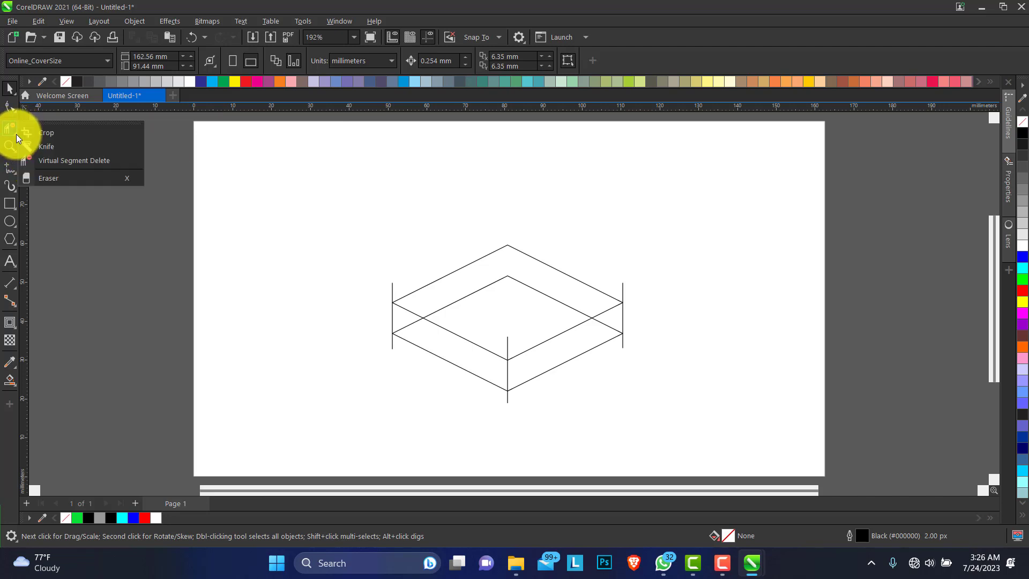
{"action": "left_click", "coordinate": [49, 159]}
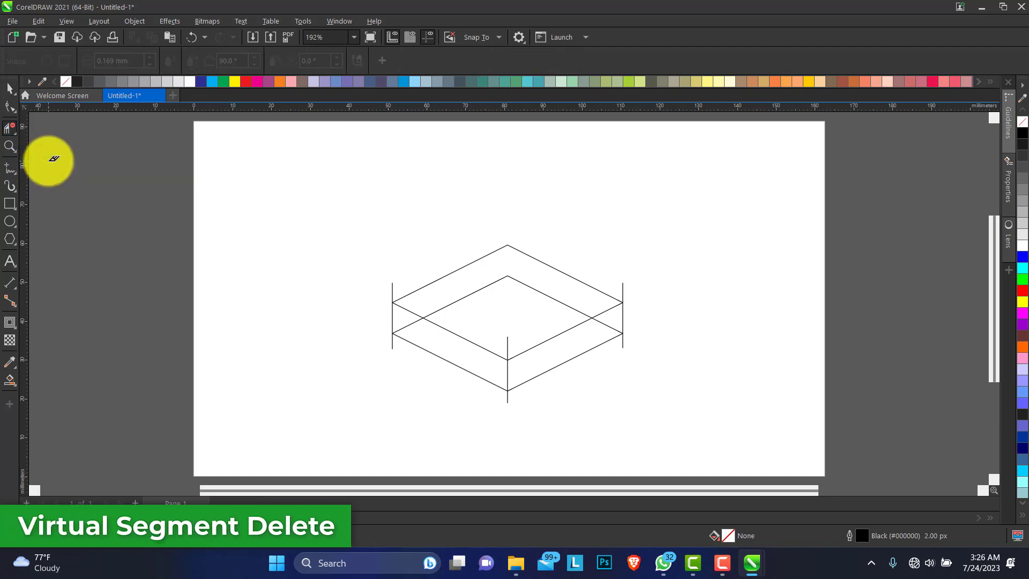
{"action": "left_click", "coordinate": [409, 323]}
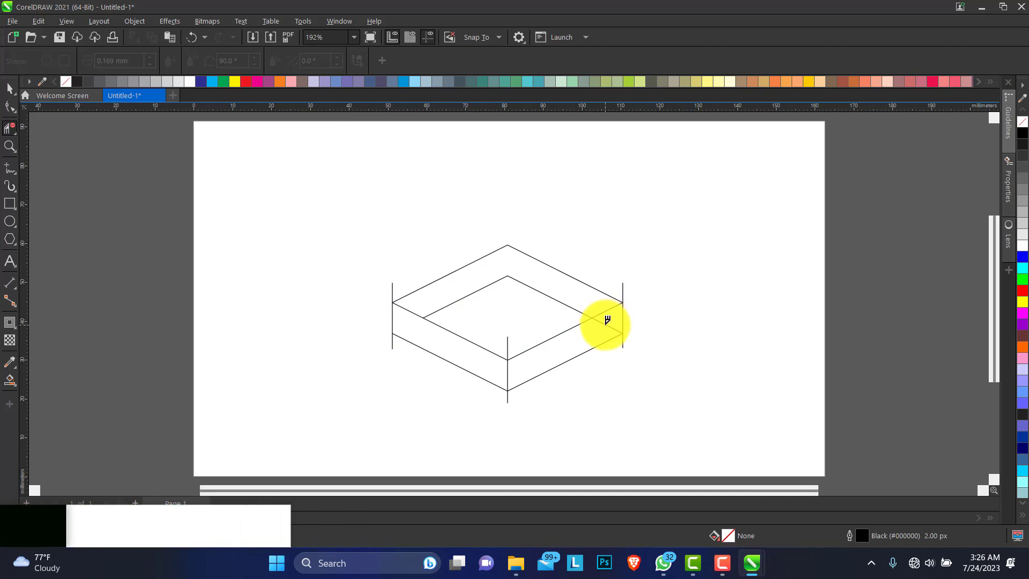
{"action": "left_click", "coordinate": [606, 324]}
{"action": "left_click", "coordinate": [545, 294]}
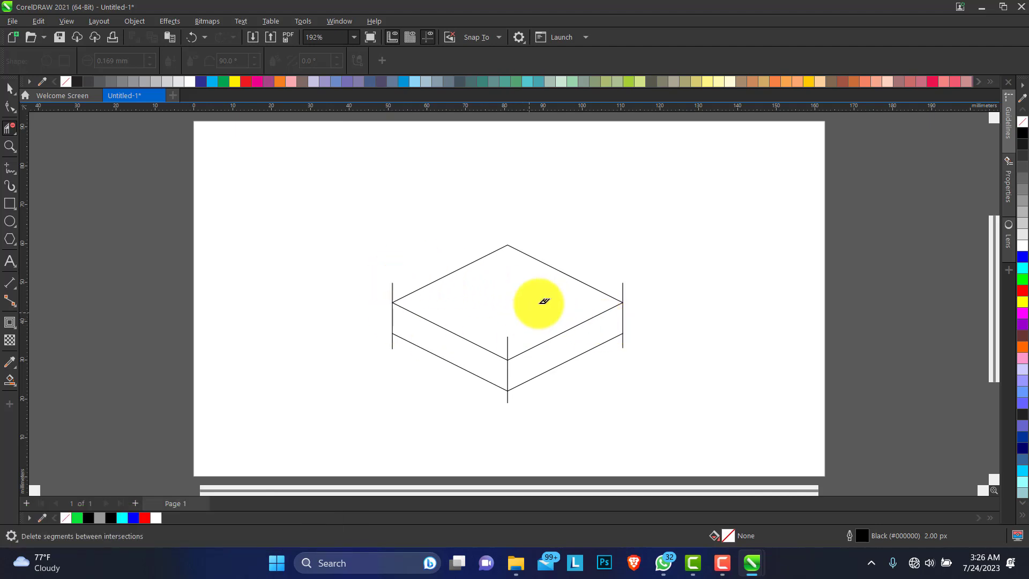
Step: Use Smart Fill to fill the box's left front face green
{"action": "left_click", "coordinate": [9, 88]}
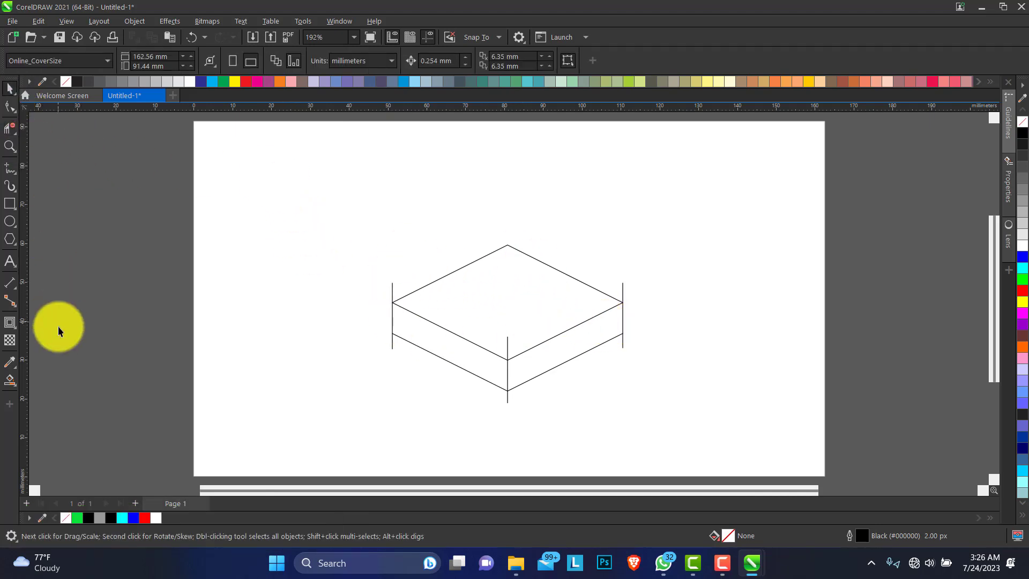
{"action": "left_click", "coordinate": [17, 384]}
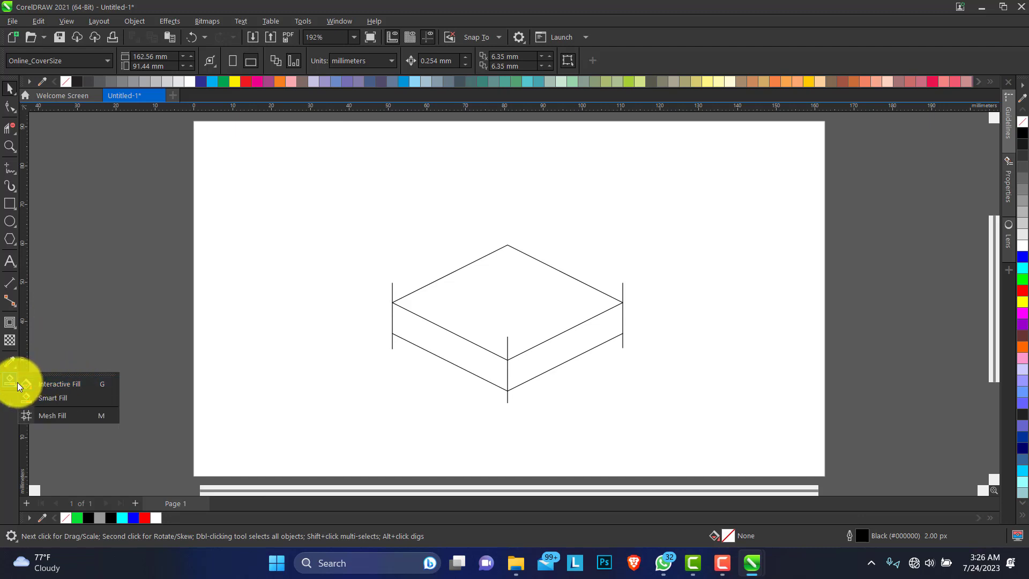
{"action": "left_click", "coordinate": [67, 400]}
{"action": "left_click", "coordinate": [493, 361]}
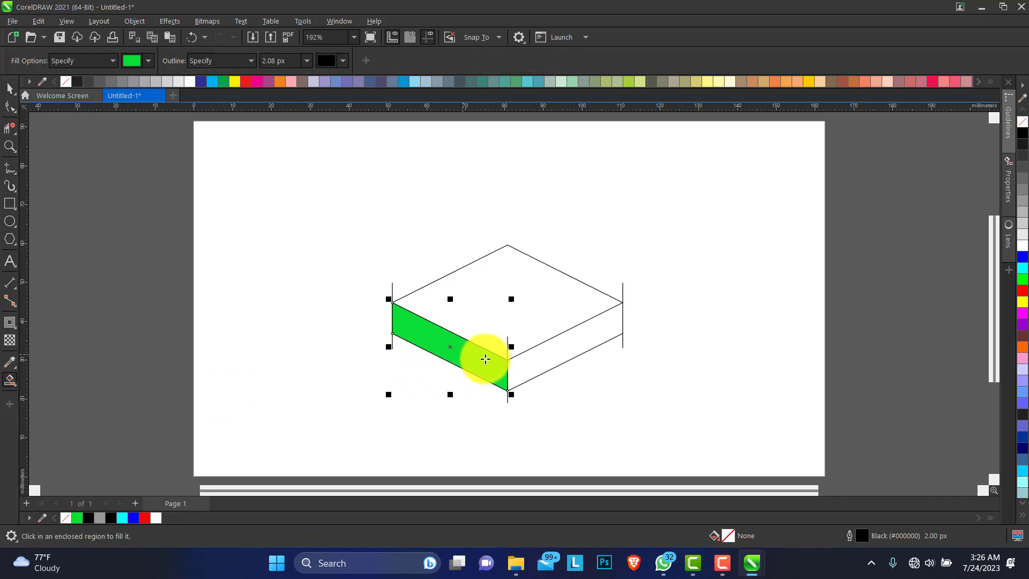
Step: Sample pure red from the palette and fill the right side face with it
{"action": "left_click", "coordinate": [149, 62]}
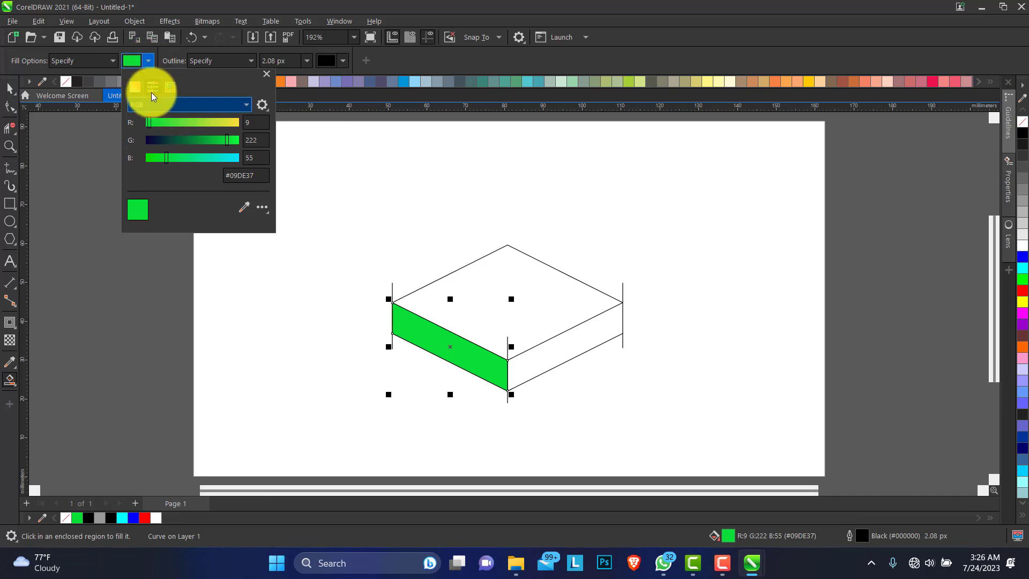
{"action": "left_click", "coordinate": [244, 207]}
{"action": "left_click", "coordinate": [1024, 290]}
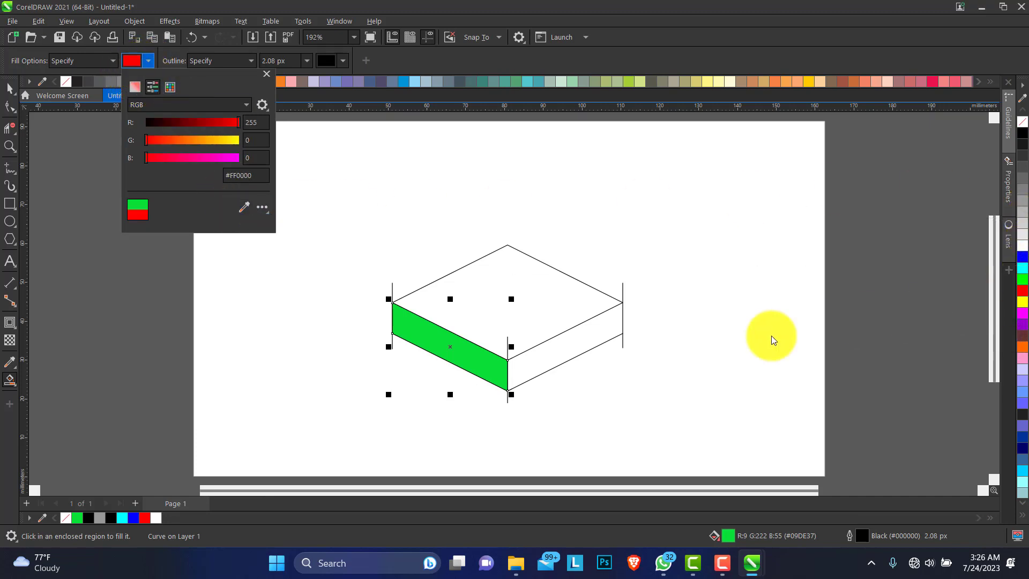
{"action": "left_click", "coordinate": [552, 343]}
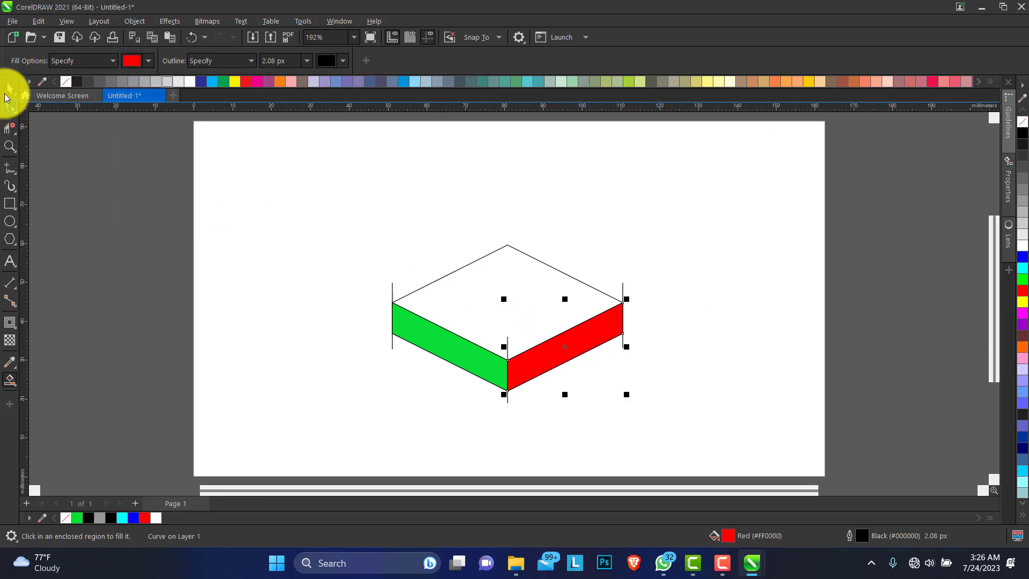
{"action": "left_click", "coordinate": [8, 90]}
Step: Delete the middle and right vertical construction lines
{"action": "left_click", "coordinate": [375, 271]}
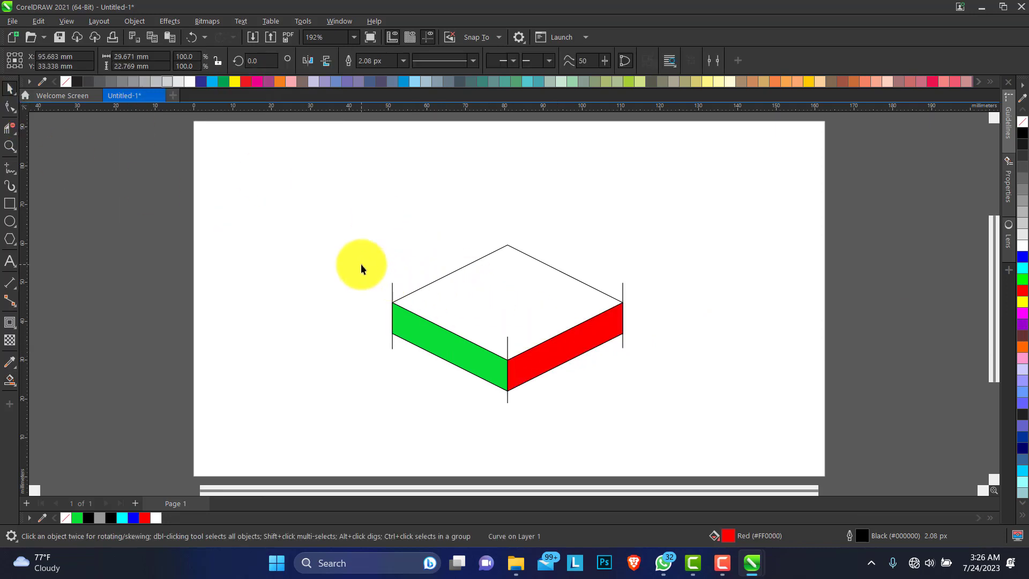
{"action": "left_click", "coordinate": [392, 290]}
{"action": "left_click", "coordinate": [504, 334]}
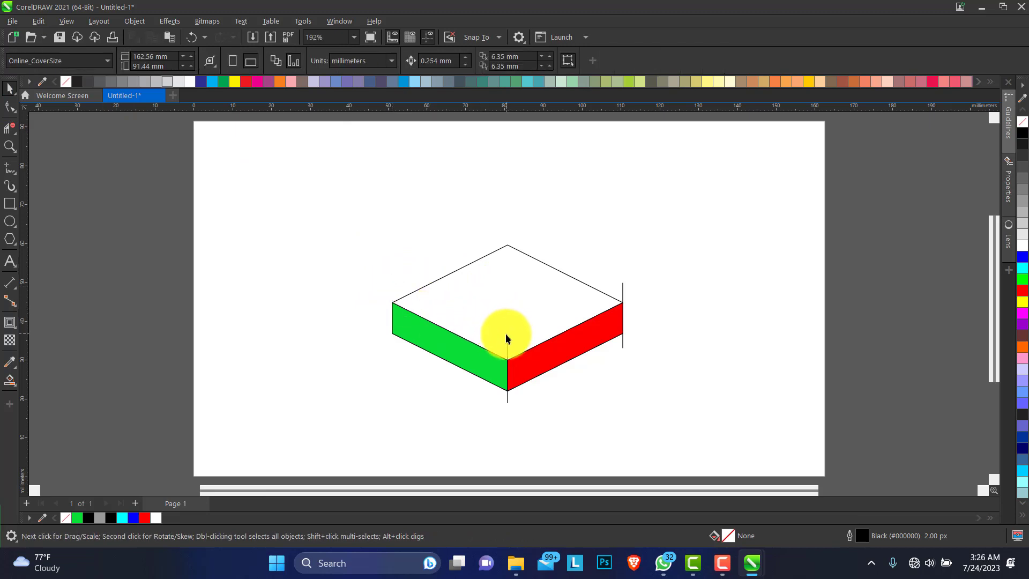
{"action": "left_click", "coordinate": [507, 345]}
{"action": "key", "text": "Delete"}
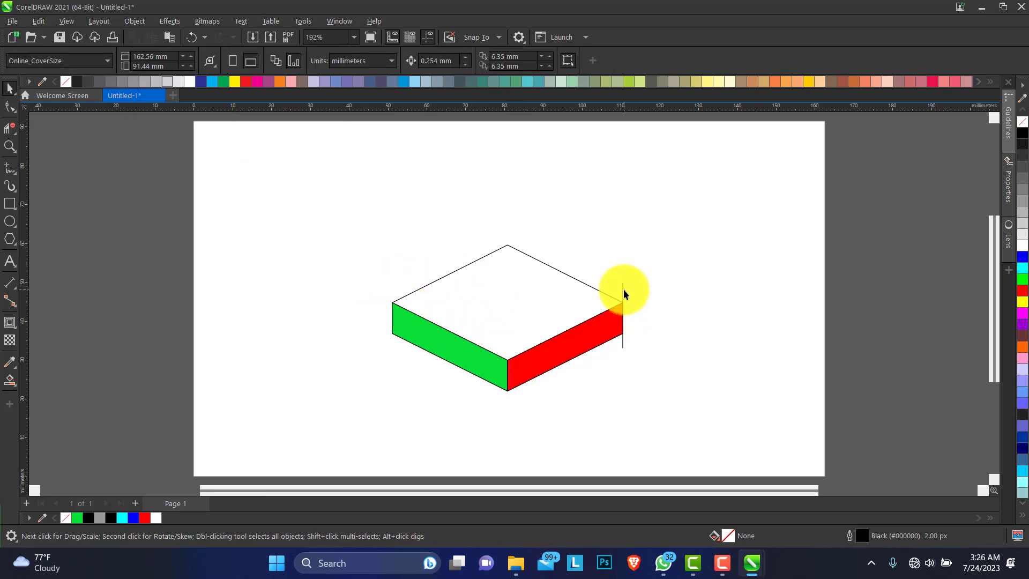
{"action": "left_click", "coordinate": [623, 289]}
{"action": "key", "text": "Delete"}
Step: Fill the box's top face with yellow from the palette
{"action": "left_click", "coordinate": [572, 295]}
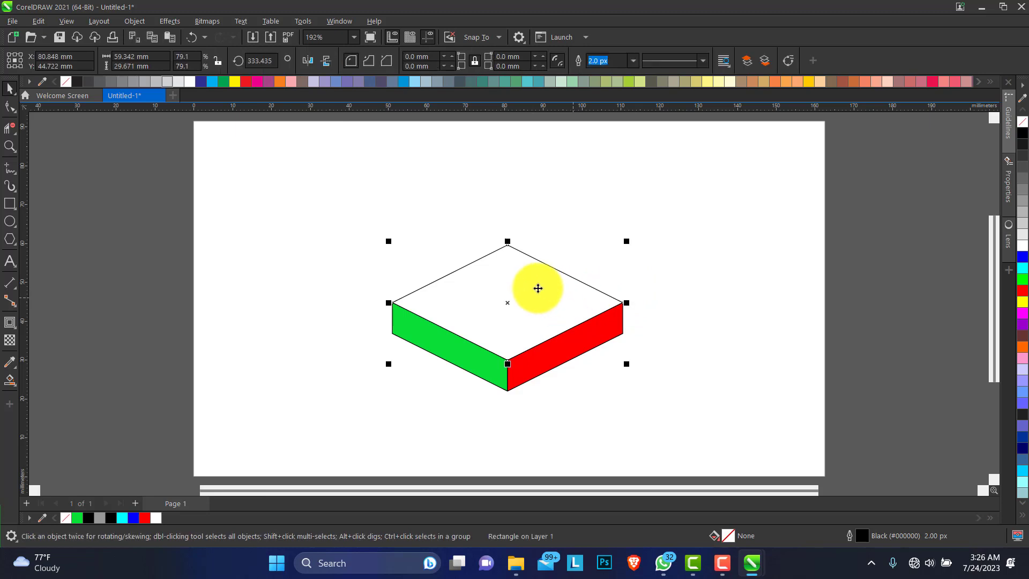
{"action": "left_click_drag", "start_coordinate": [538, 288], "coordinate": [524, 271]}
{"action": "key", "text": "ctrl+z"}
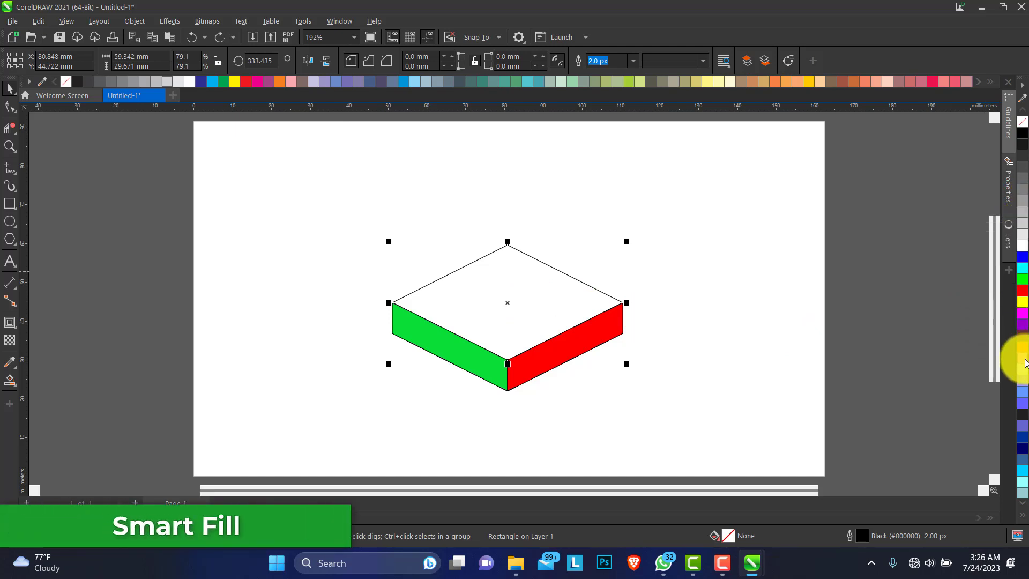
{"action": "left_click", "coordinate": [1021, 303]}
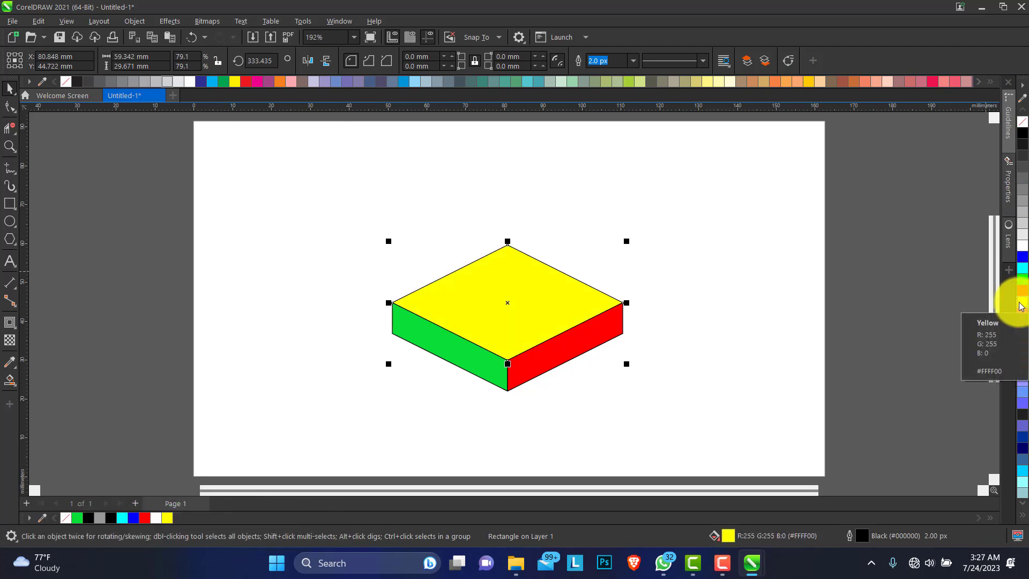
Step: Select all four parts of the box
{"action": "left_click_drag", "start_coordinate": [332, 218], "coordinate": [716, 414]}
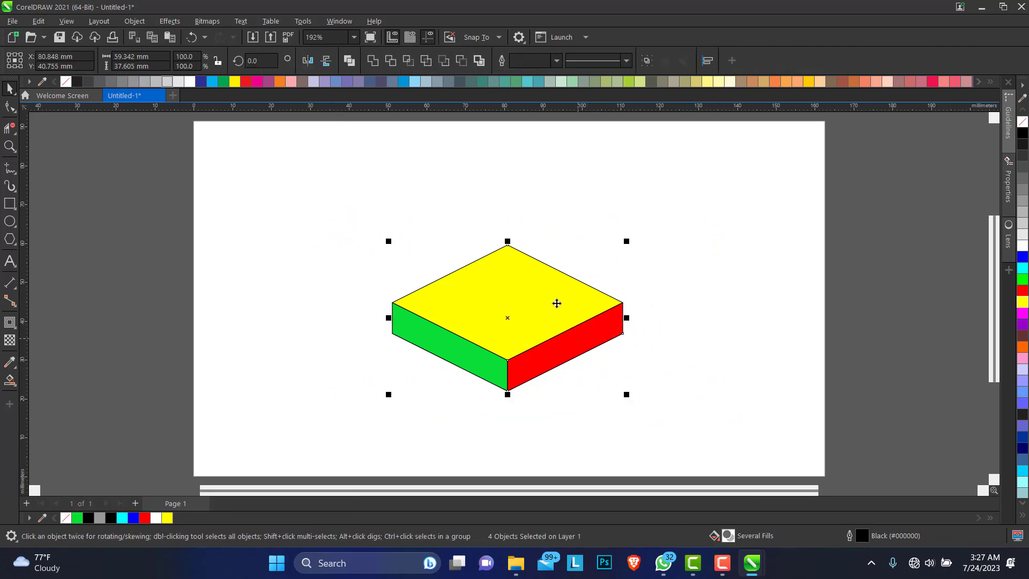
{"action": "left_click", "coordinate": [332, 211]}
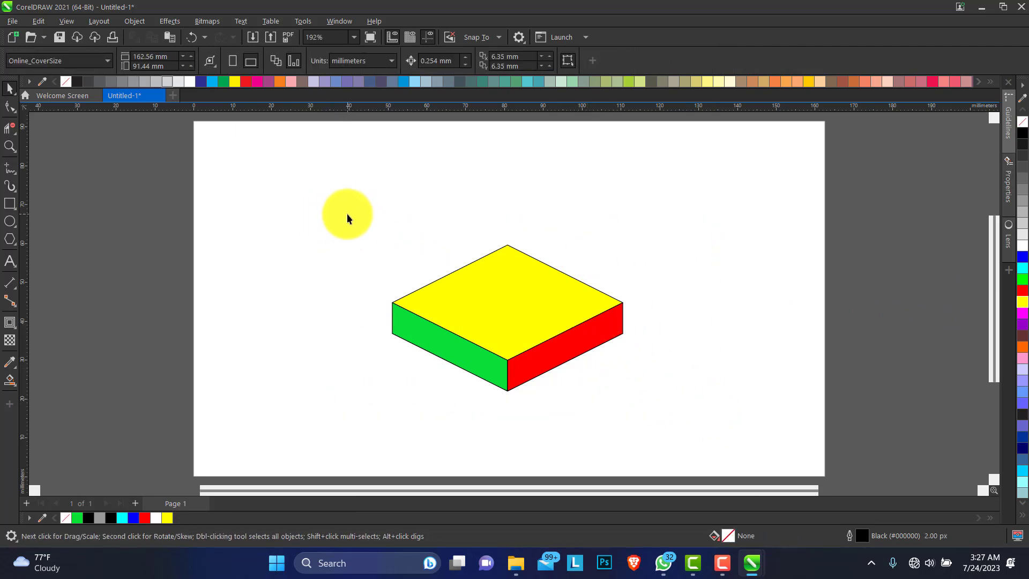
{"action": "left_click_drag", "start_coordinate": [351, 203], "coordinate": [660, 414]}
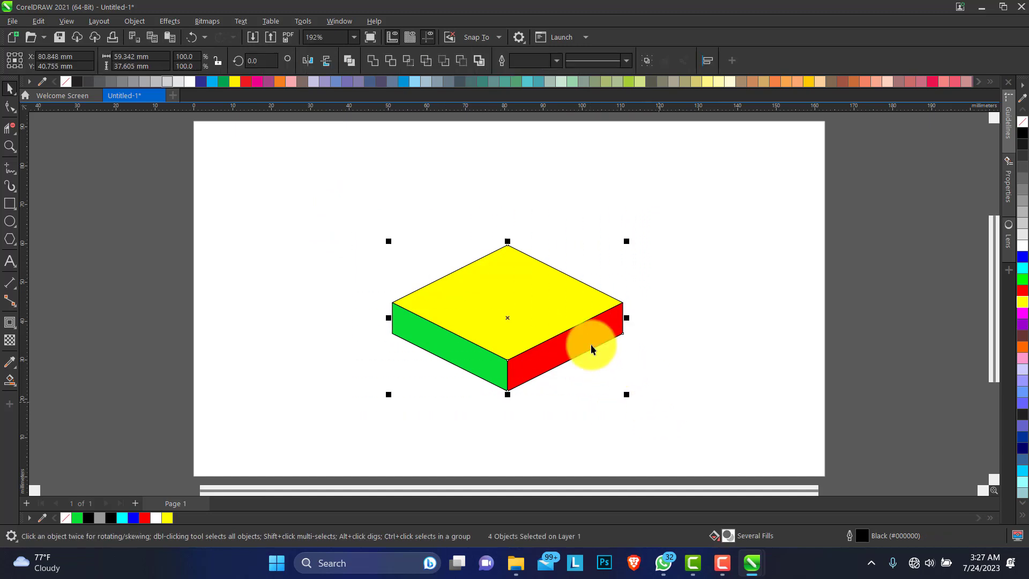
{"action": "left_click", "coordinate": [330, 233]}
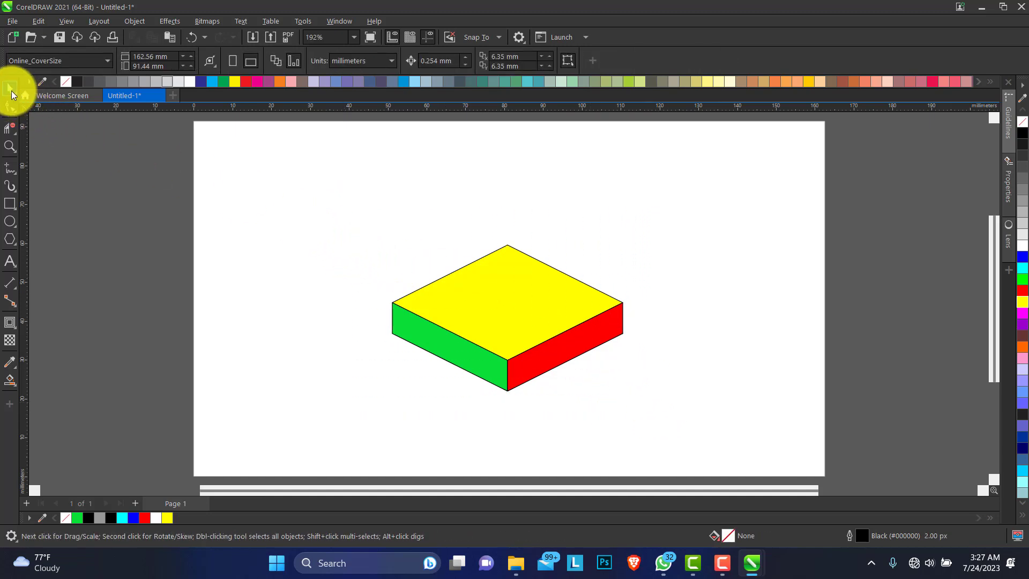
{"action": "double_click", "coordinate": [10, 89]}
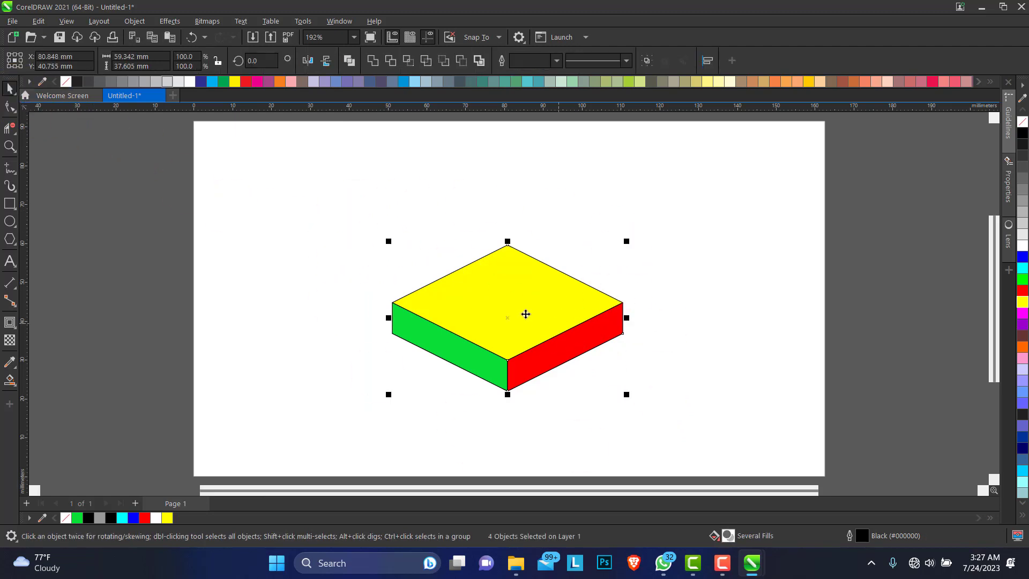
Step: Group the four selected box faces using the right-click Group command
{"action": "right_click", "coordinate": [525, 305]}
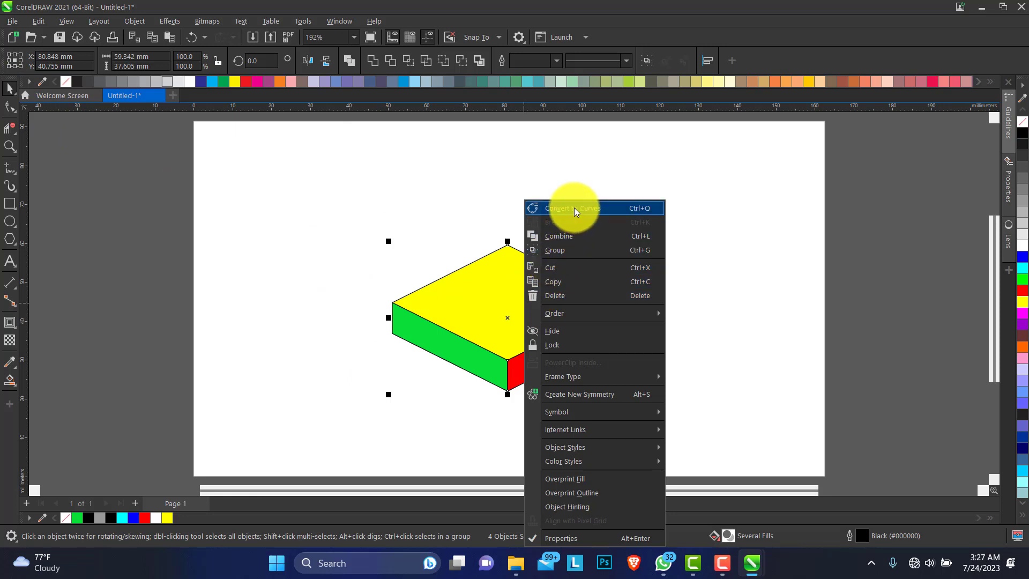
{"action": "left_click", "coordinate": [566, 250]}
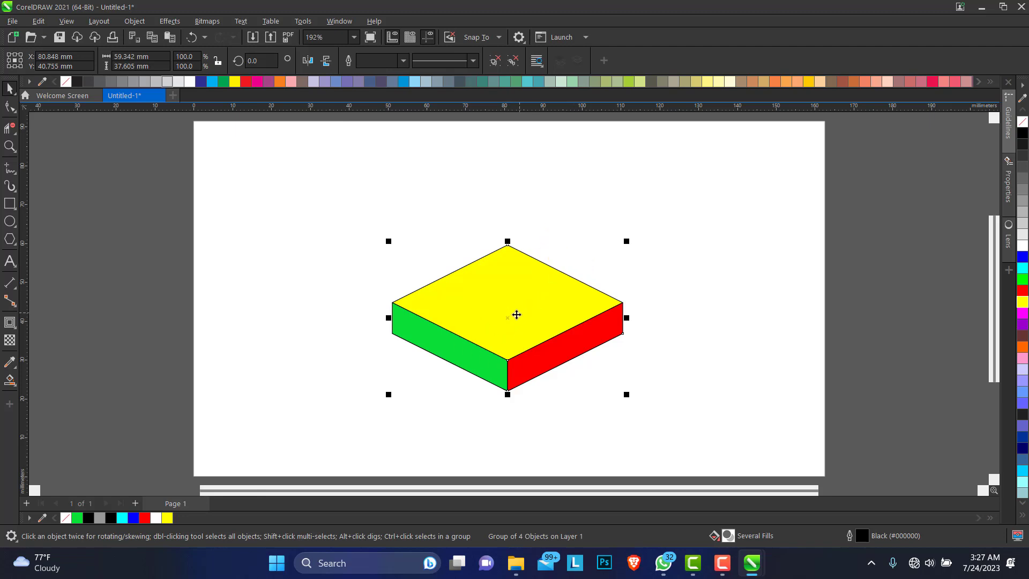
Step: Move the box lower on the page and scale it down to 85.3%
{"action": "left_click_drag", "start_coordinate": [510, 353], "coordinate": [509, 391]}
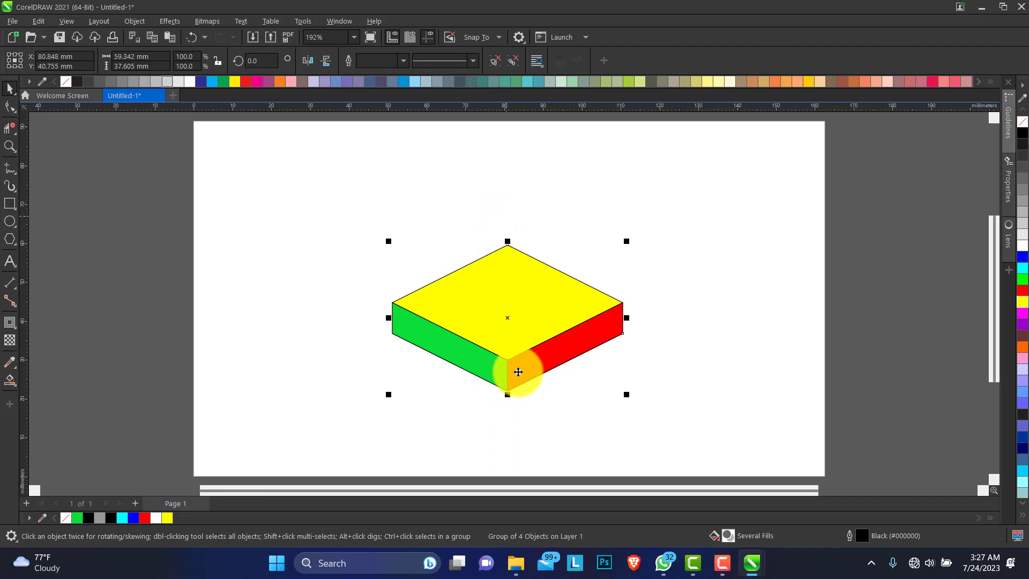
{"action": "left_click_drag", "start_coordinate": [519, 338], "coordinate": [523, 409]}
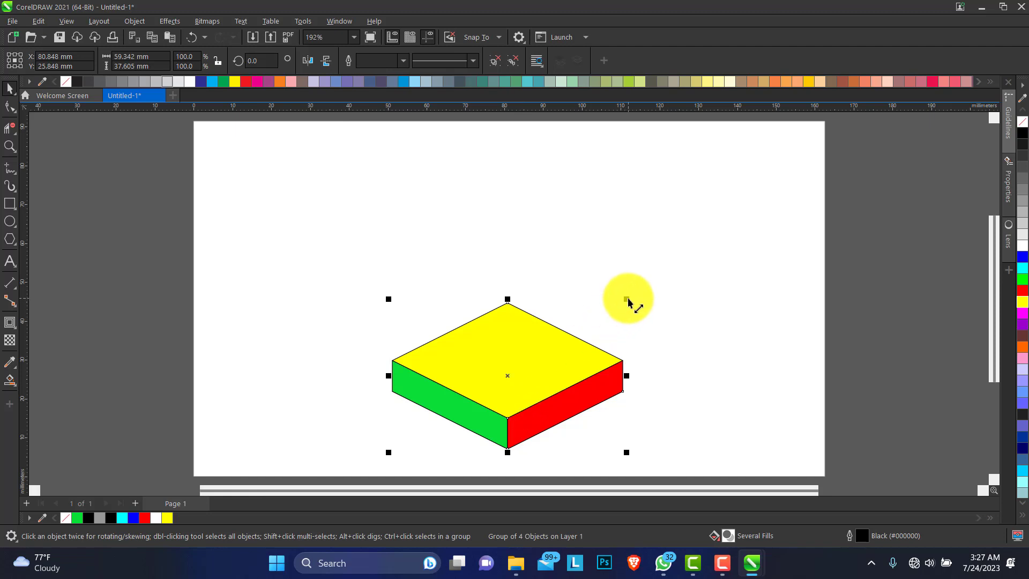
{"action": "left_click_drag", "start_coordinate": [626, 299], "coordinate": [621, 311]}
{"action": "left_click_drag", "start_coordinate": [532, 388], "coordinate": [529, 396]}
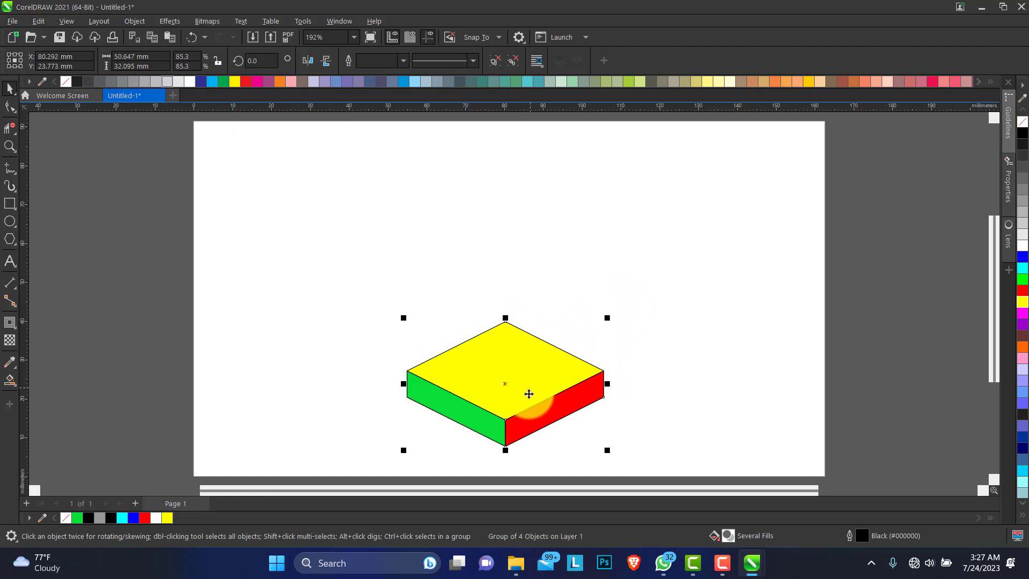
Step: Drag a copy of the box group upward and drop it on top of the original
{"action": "left_click", "coordinate": [506, 445], "text": "ctrl"}
{"action": "left_click", "coordinate": [532, 455]}
{"action": "left_click", "coordinate": [512, 435]}
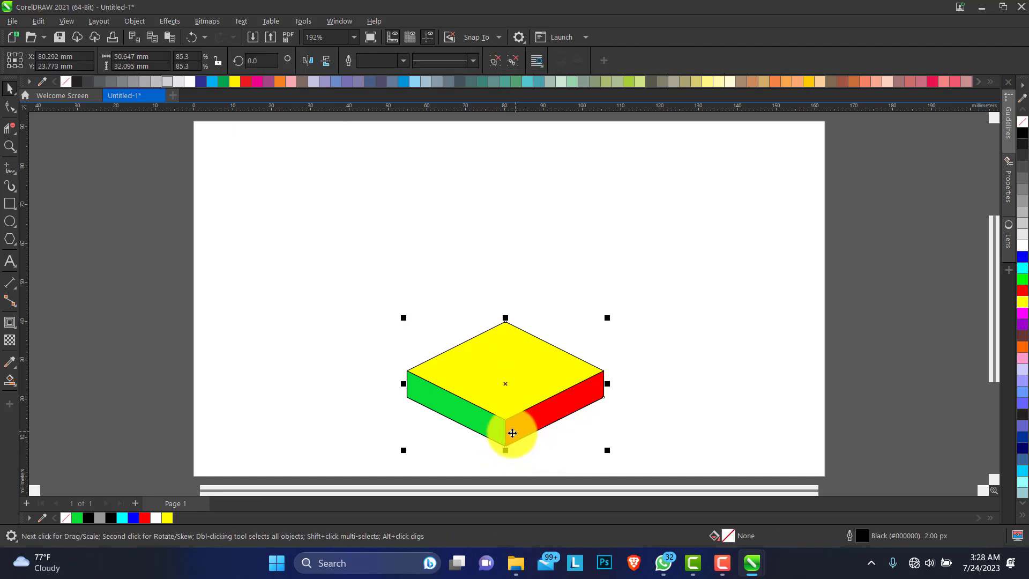
{"action": "left_click_drag", "start_coordinate": [505, 445], "coordinate": [504, 418]}
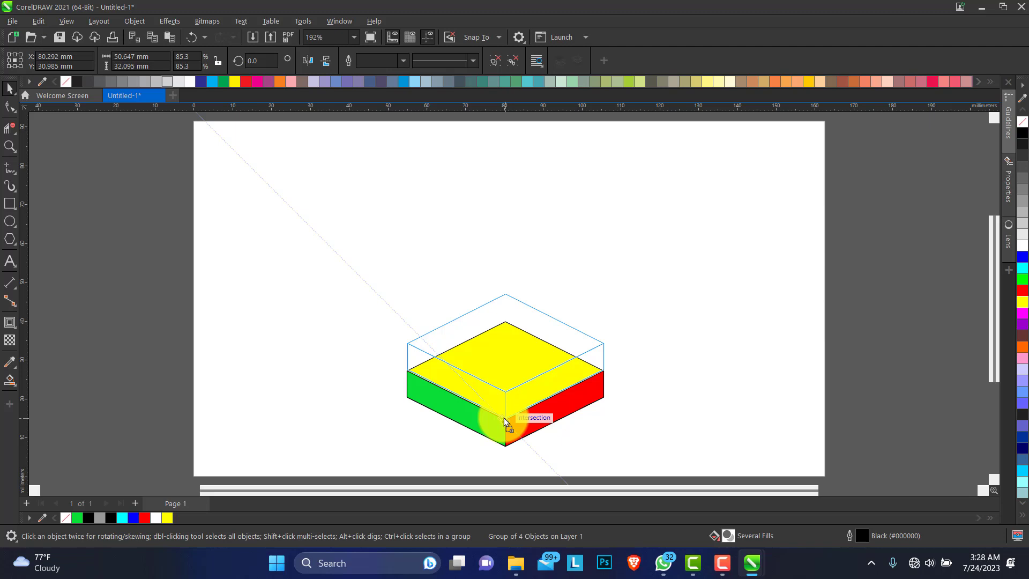
{"action": "left_click_drag", "start_coordinate": [503, 417], "coordinate": [504, 417]}
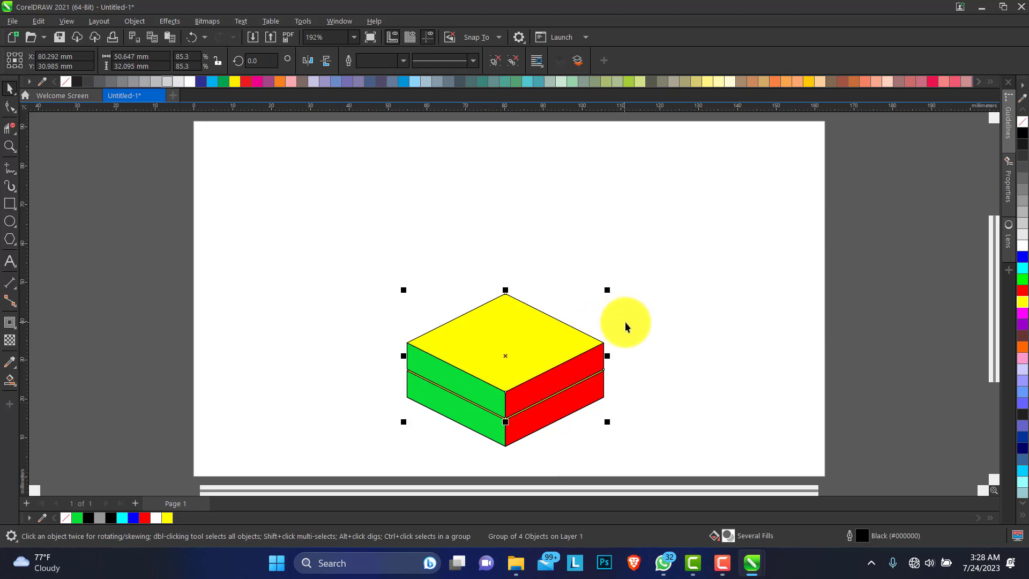
Step: Snap the copy's corner onto the lower box's top seam and repeat copies upward into a stack
{"action": "left_click", "coordinate": [10, 146]}
{"action": "left_click_drag", "start_coordinate": [488, 409], "coordinate": [539, 439]}
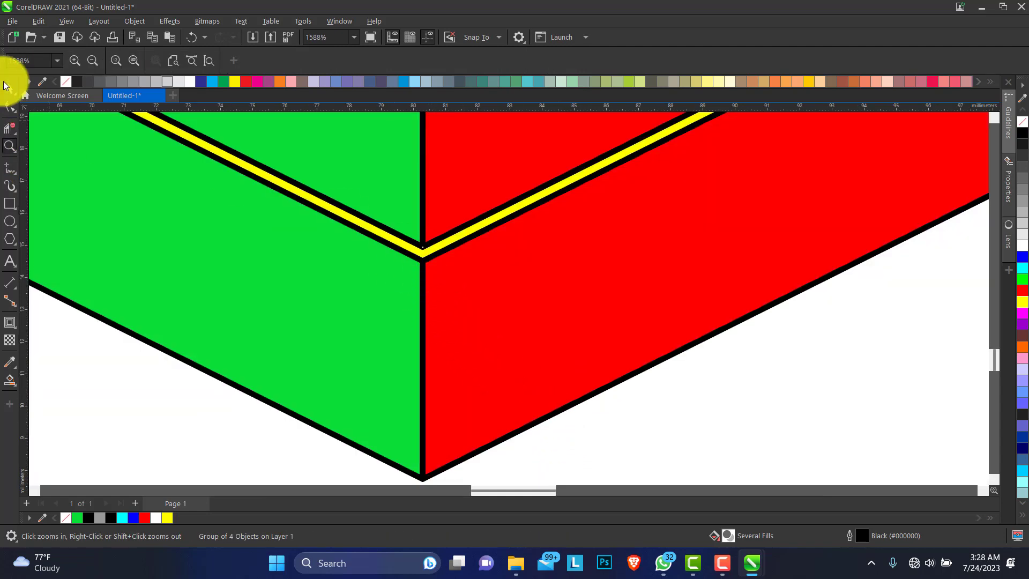
{"action": "left_click", "coordinate": [10, 89]}
{"action": "key", "text": "ctrl+z"}
{"action": "left_click_drag", "start_coordinate": [423, 479], "coordinate": [420, 261]}
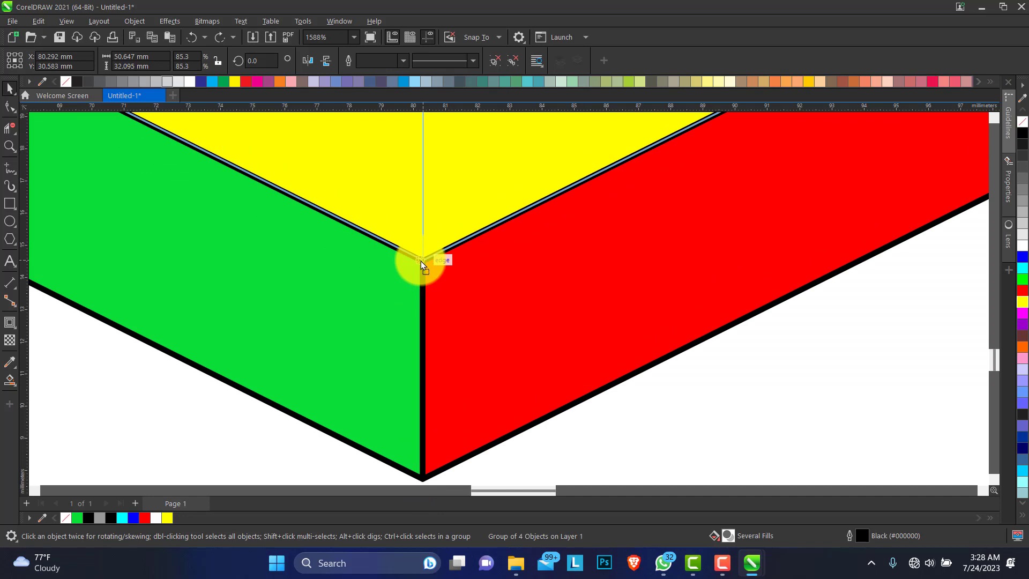
{"action": "left_click_drag", "start_coordinate": [420, 261], "coordinate": [421, 261]}
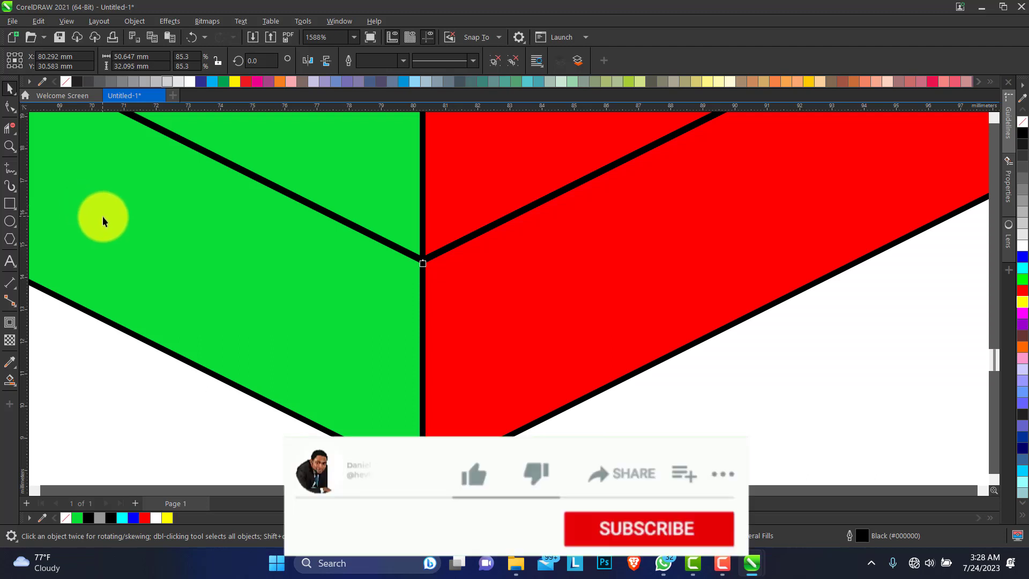
{"action": "left_click", "coordinate": [261, 272]}
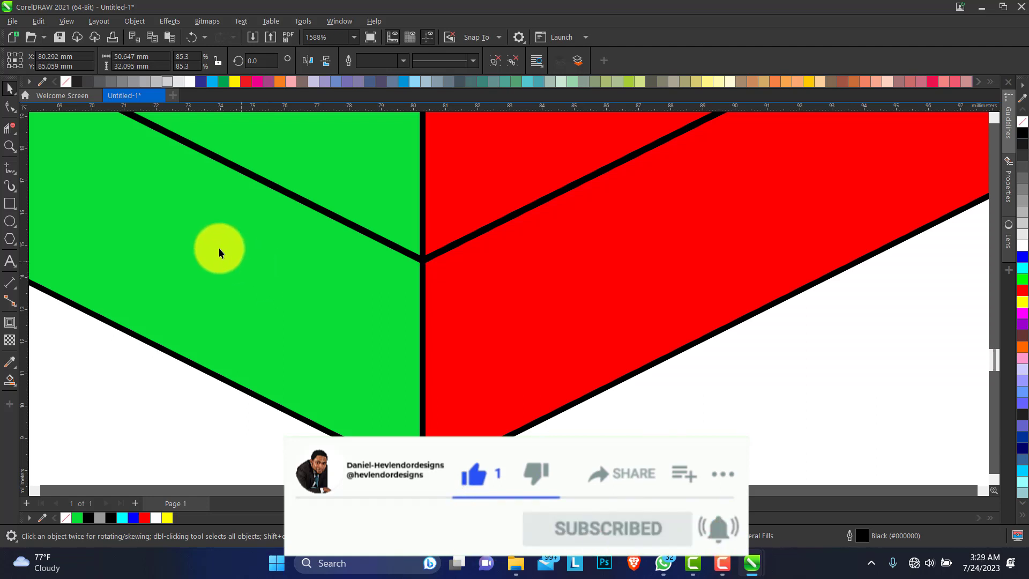
{"action": "left_click", "coordinate": [10, 147]}
Step: Zoom out to the page and raise the upper blocks to reveal the first yellow-topped slabs
{"action": "key", "text": "shift+F4"}
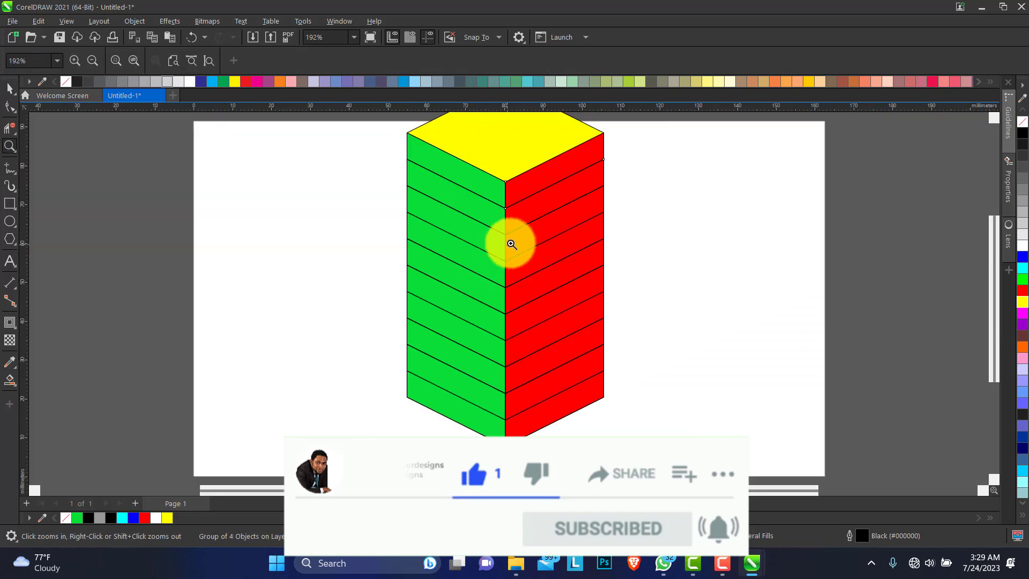
{"action": "left_click", "coordinate": [11, 88]}
{"action": "key", "text": "space"}
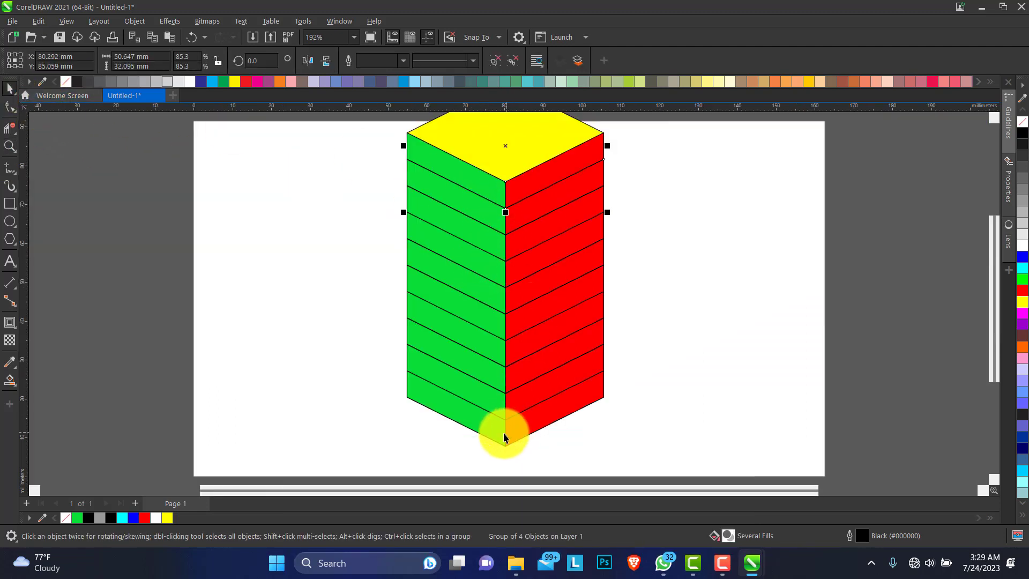
{"action": "left_click", "coordinate": [488, 401]}
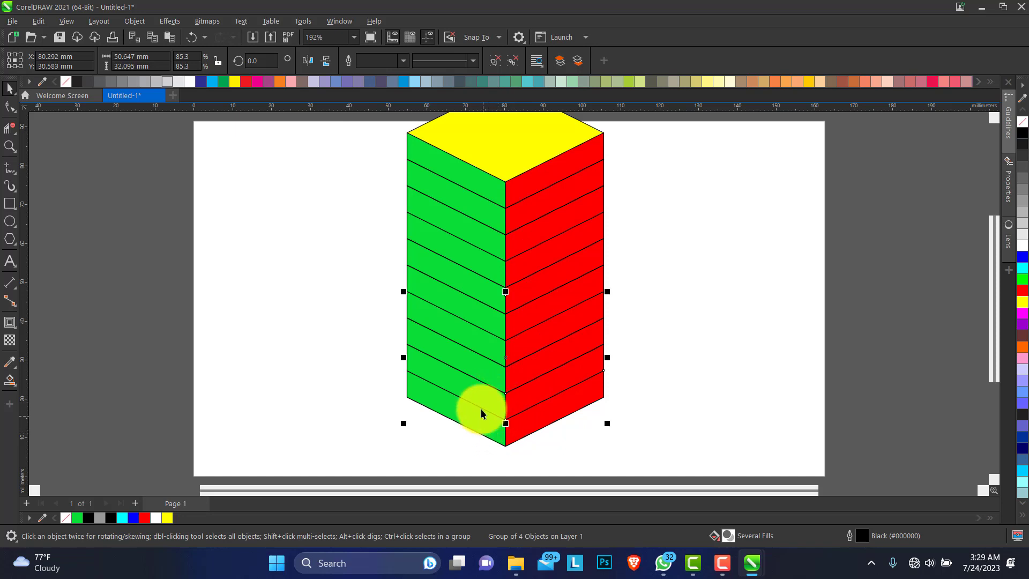
{"action": "left_click_drag", "start_coordinate": [471, 395], "coordinate": [467, 334]}
{"action": "left_click_drag", "start_coordinate": [461, 292], "coordinate": [474, 271]}
Step: Raise the next upper group, then lower the top slab so the five slabs are evenly spaced
{"action": "left_click", "coordinate": [458, 227]}
{"action": "left_click_drag", "start_coordinate": [458, 227], "coordinate": [465, 234]}
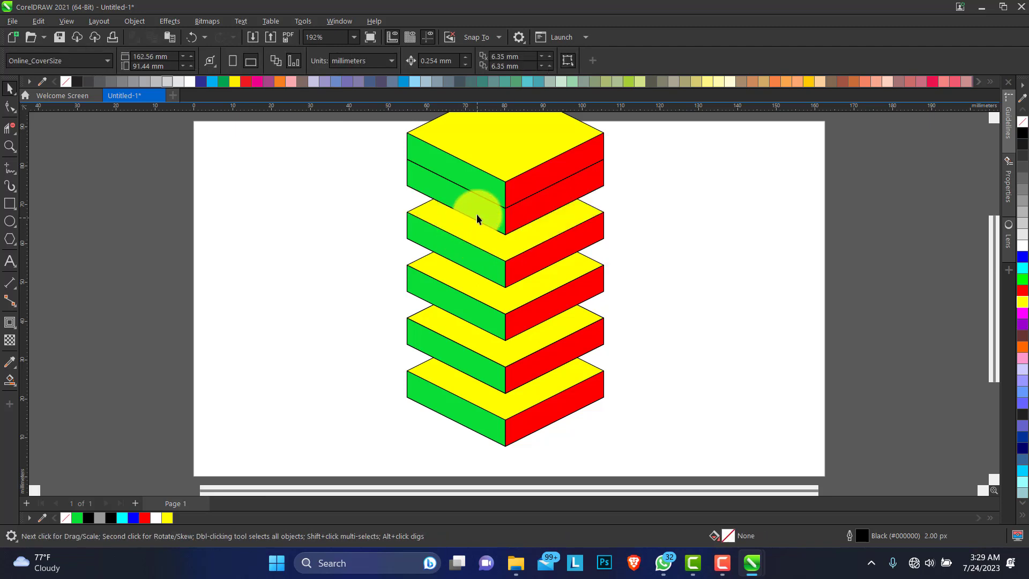
{"action": "left_click", "coordinate": [474, 177]}
{"action": "left_click_drag", "start_coordinate": [475, 178], "coordinate": [493, 194]}
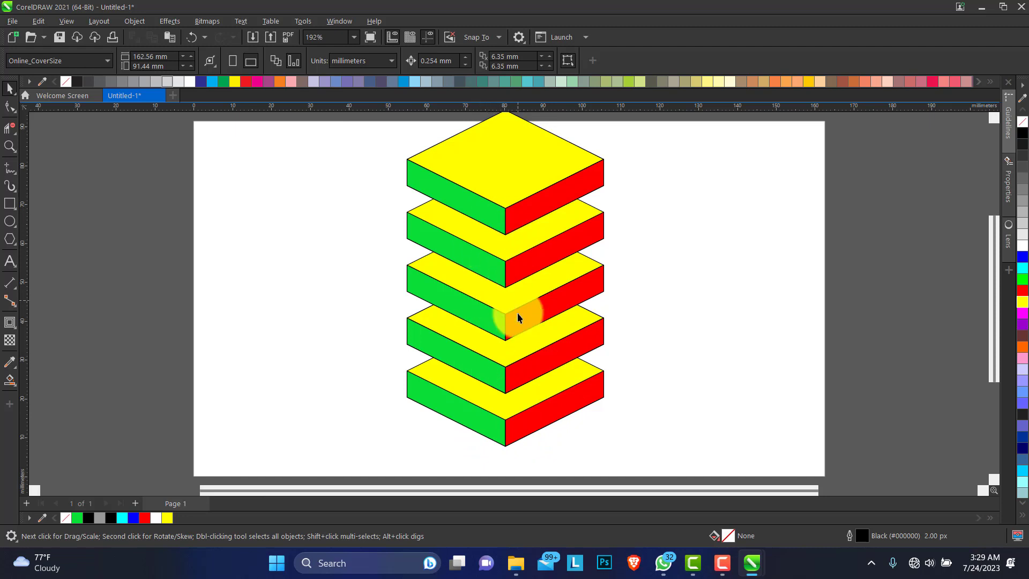
{"action": "left_click_drag", "start_coordinate": [479, 410], "coordinate": [671, 145]}
{"action": "scroll", "coordinate": [671, 146], "scroll_direction": "up", "scroll_amount": 2}
Step: Scale the whole five-block stack down to about 74% by dragging a corner handle
{"action": "left_click", "coordinate": [369, 150]}
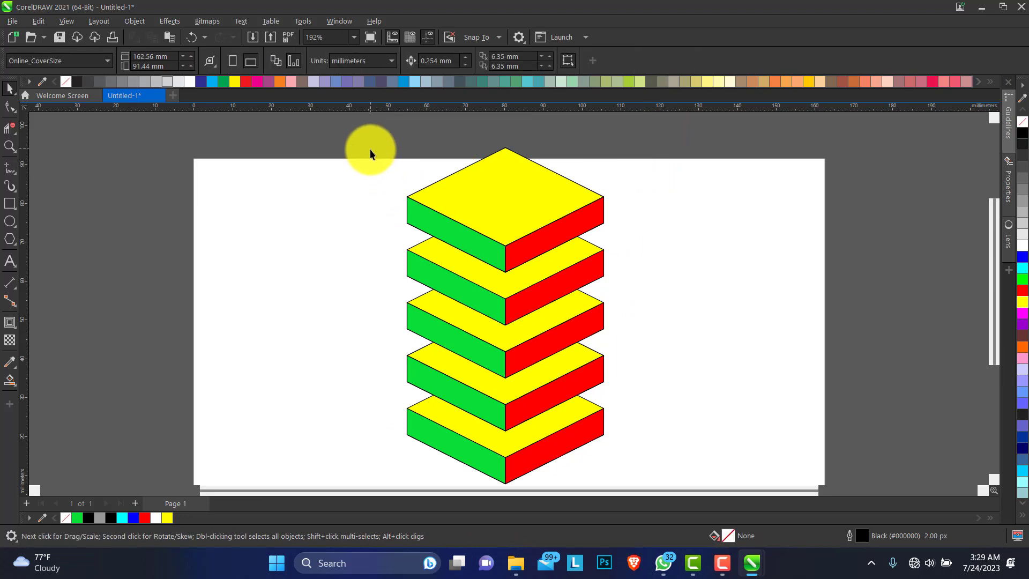
{"action": "left_click", "coordinate": [398, 159]}
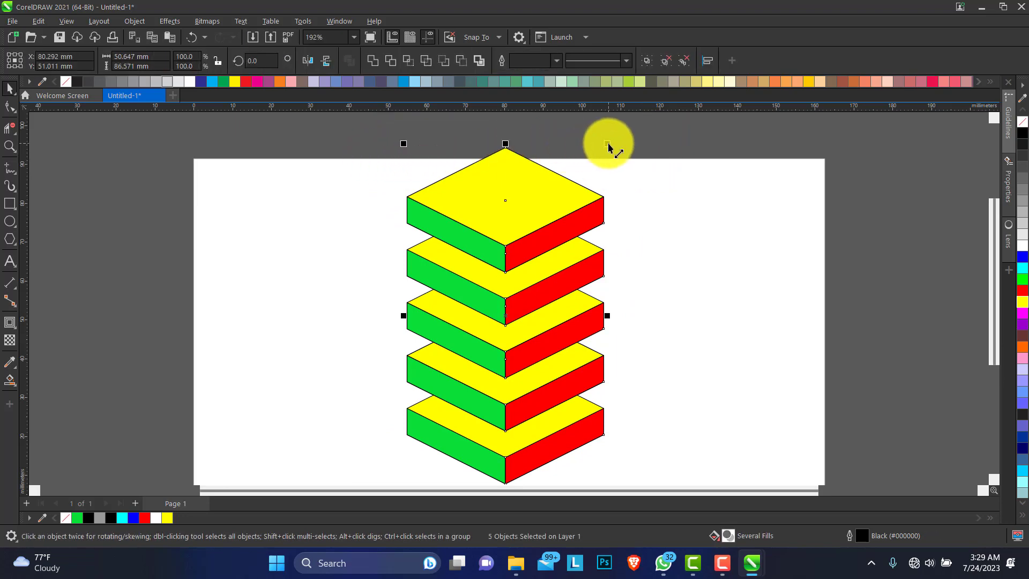
{"action": "left_click_drag", "start_coordinate": [608, 143], "coordinate": [558, 289]}
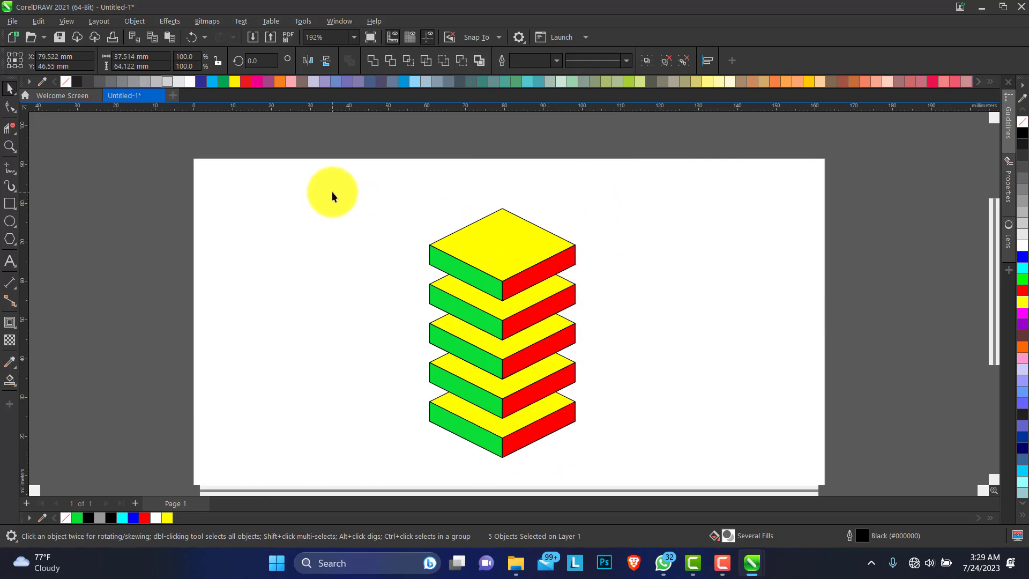
{"action": "left_click", "coordinate": [384, 215]}
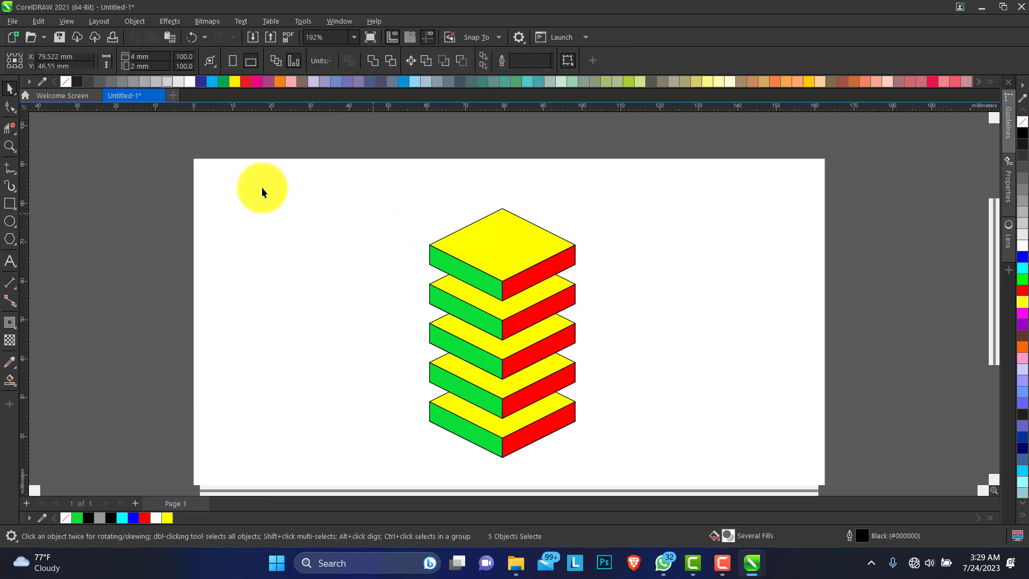
Step: Reselect the entire stack and nudge it slightly lower on the page
{"action": "double_click", "coordinate": [11, 89]}
{"action": "left_click", "coordinate": [360, 204]}
{"action": "left_click", "coordinate": [524, 248]}
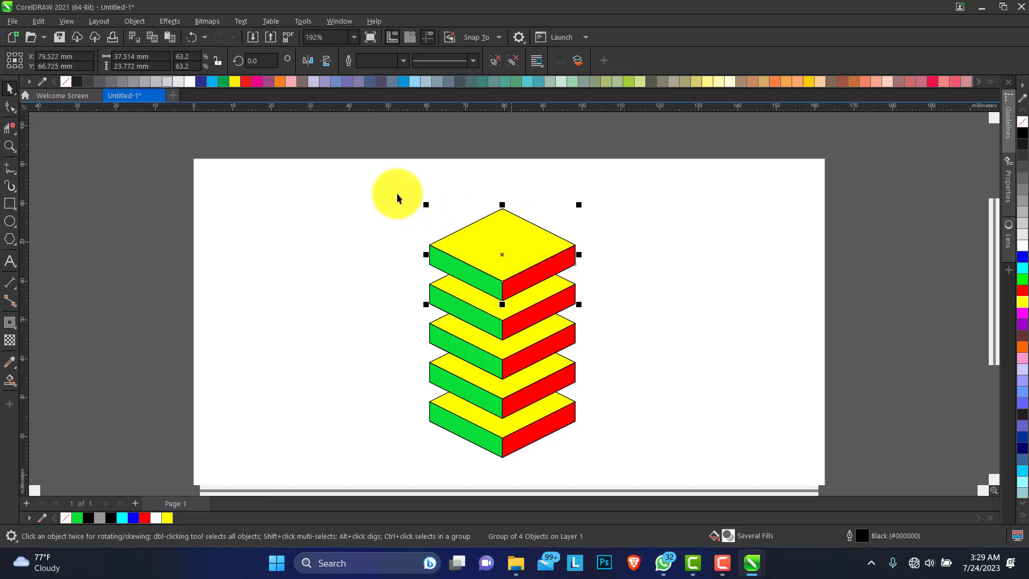
{"action": "left_click_drag", "start_coordinate": [391, 188], "coordinate": [648, 474]}
{"action": "left_click", "coordinate": [528, 325]}
{"action": "left_click_drag", "start_coordinate": [528, 326], "coordinate": [528, 333]}
{"action": "left_click", "coordinate": [515, 239]}
{"action": "left_click", "coordinate": [526, 244]}
{"action": "left_click", "coordinate": [499, 221]}
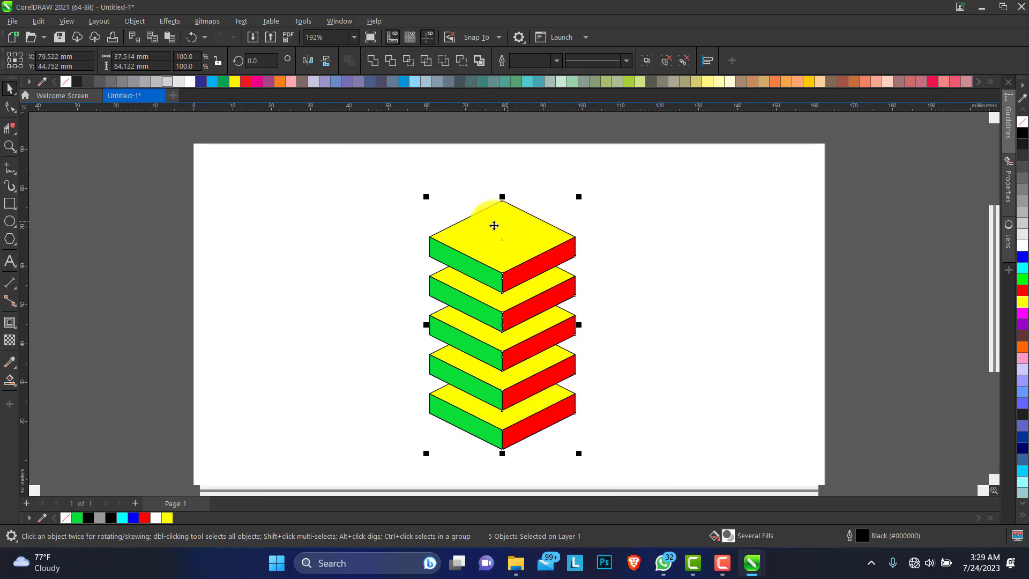
{"action": "left_click", "coordinate": [529, 198]}
Step: Ungroup the top block into separate faces and select its yellow top face
{"action": "left_click", "coordinate": [499, 240]}
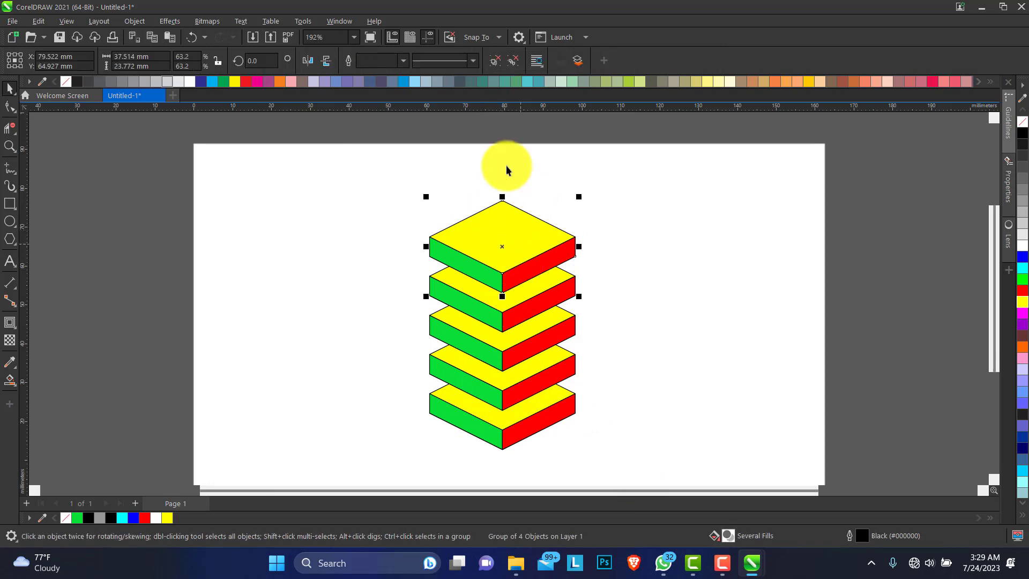
{"action": "left_click", "coordinate": [496, 60]}
{"action": "left_click", "coordinate": [495, 238]}
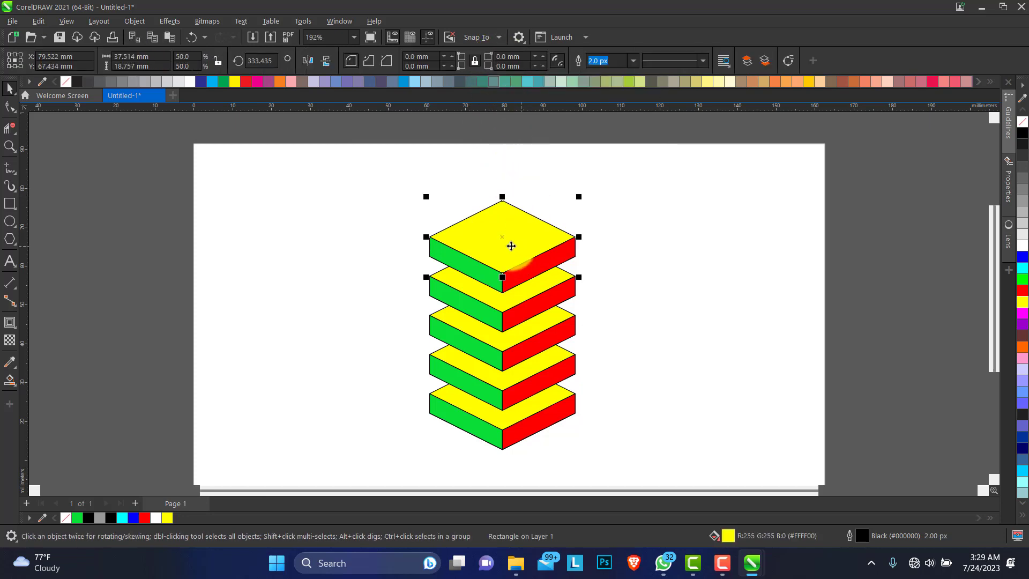
Step: Bring up the Interactive Effects flyout, briefly trying the Shadow effect
{"action": "left_click", "coordinate": [15, 328]}
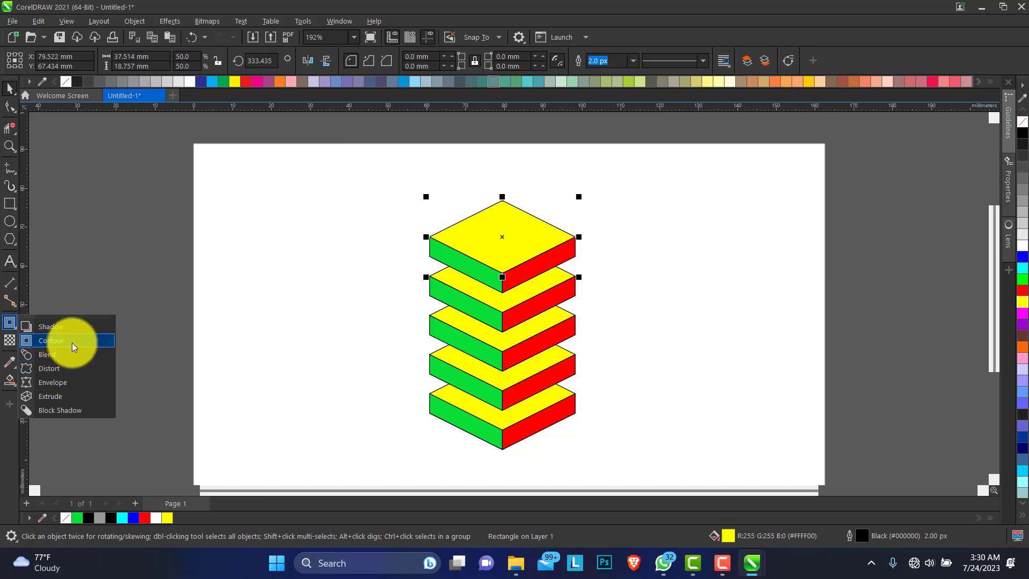
{"action": "left_click", "coordinate": [60, 292]}
{"action": "left_click", "coordinate": [16, 326]}
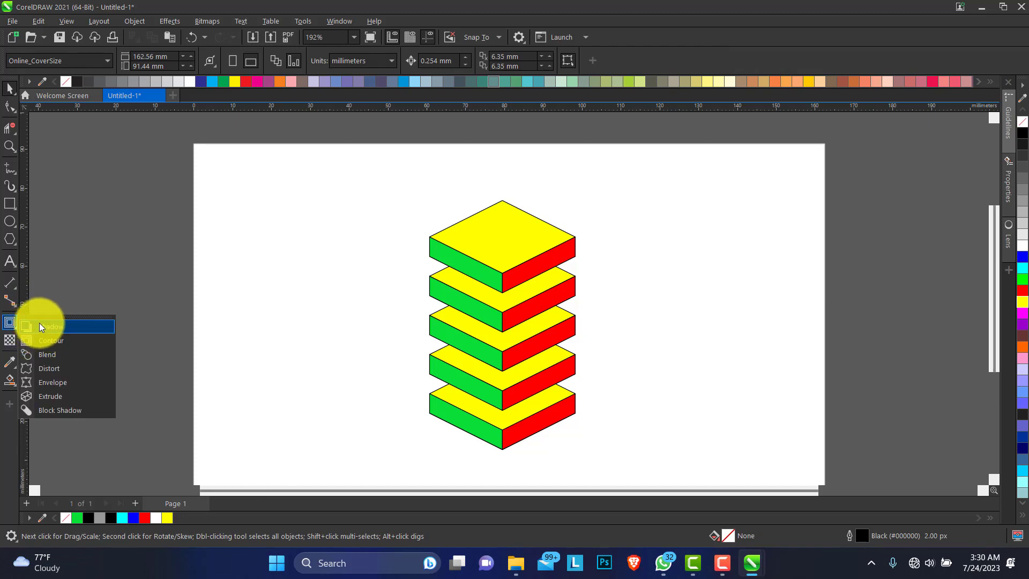
{"action": "left_click", "coordinate": [37, 325]}
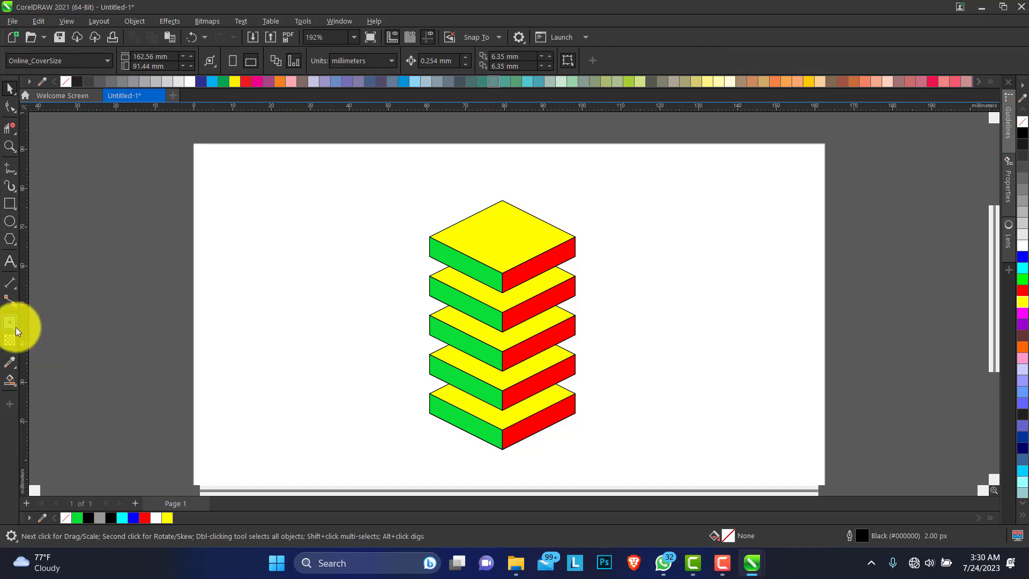
{"action": "left_click", "coordinate": [15, 326]}
{"action": "left_click", "coordinate": [43, 326]}
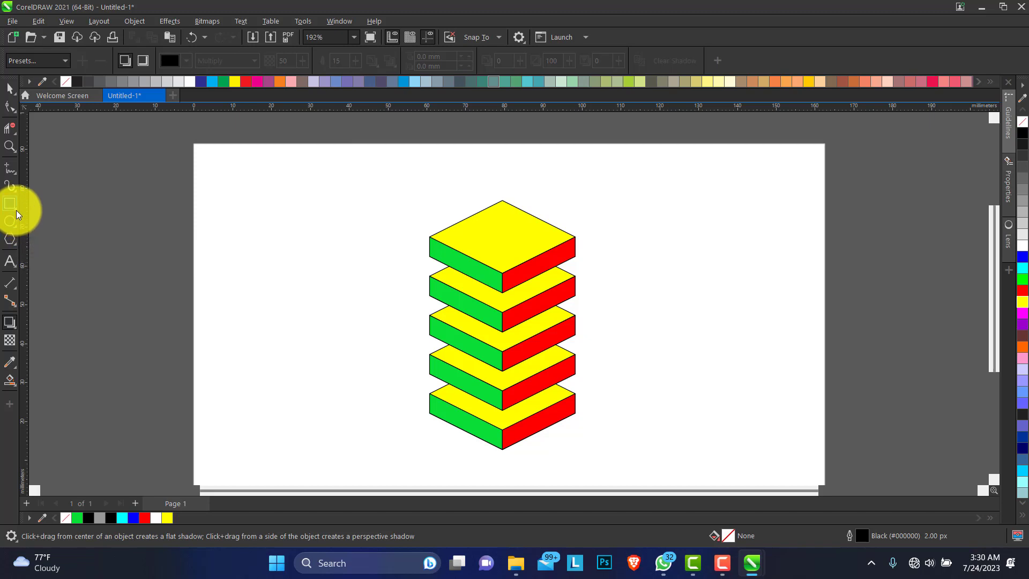
{"action": "left_click", "coordinate": [16, 328]}
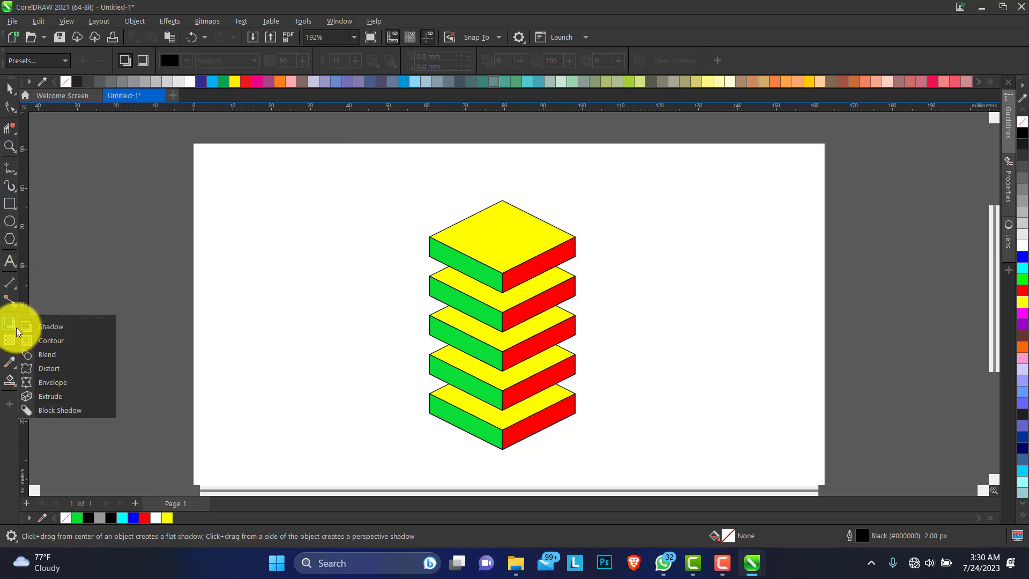
Step: Drag an inward contour onto the top block's yellow face with the Contour tool
{"action": "left_click", "coordinate": [73, 344]}
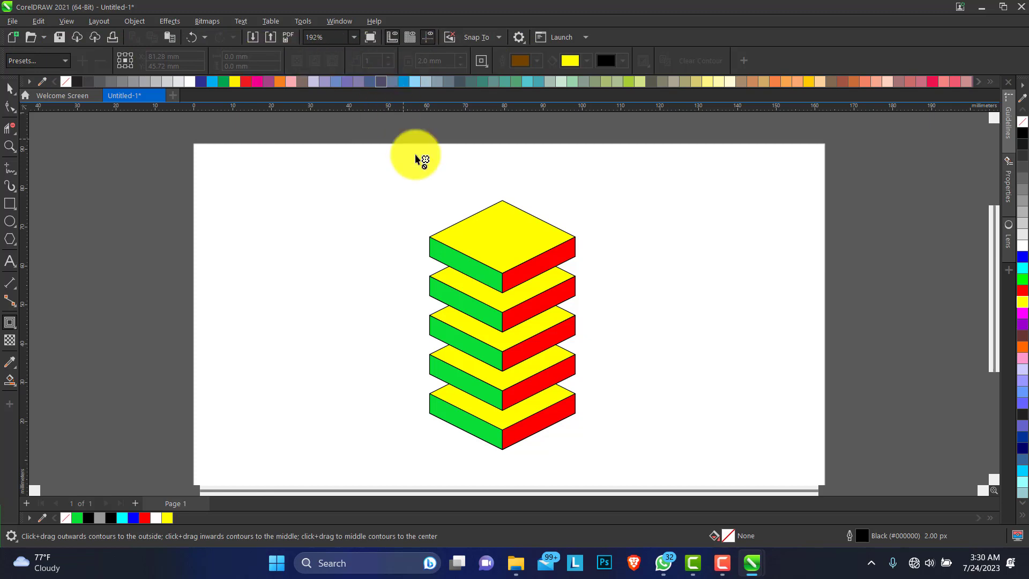
{"action": "left_click", "coordinate": [465, 237]}
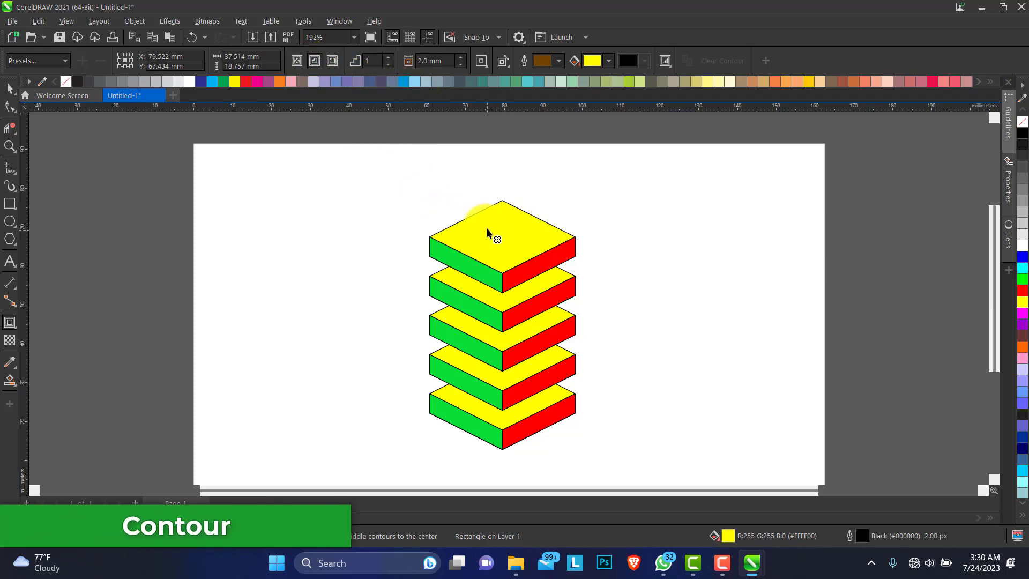
{"action": "mouse_move", "coordinate": [432, 236]}
{"action": "left_mouse_down"}
{"action": "mouse_move", "coordinate": [458, 237]}
{"action": "mouse_move", "coordinate": [445, 237]}
{"action": "left_mouse_up"}
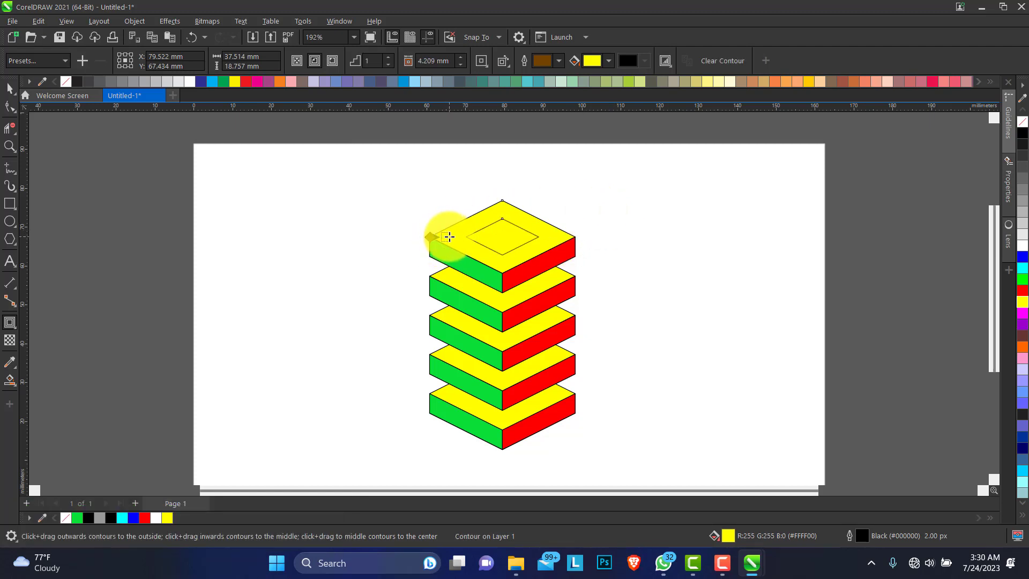
{"action": "mouse_move", "coordinate": [451, 237]}
{"action": "left_mouse_down"}
{"action": "mouse_move", "coordinate": [460, 240]}
{"action": "mouse_move", "coordinate": [444, 234]}
{"action": "left_mouse_up"}
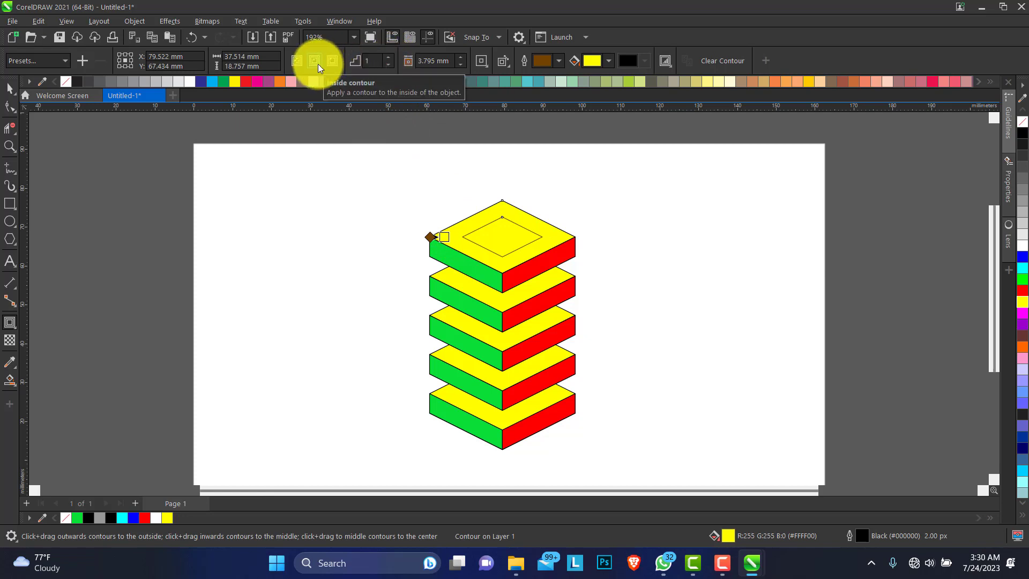
Step: Try Outside and To Center contours, undo, and settle on one Inside contour step
{"action": "left_click", "coordinate": [332, 60]}
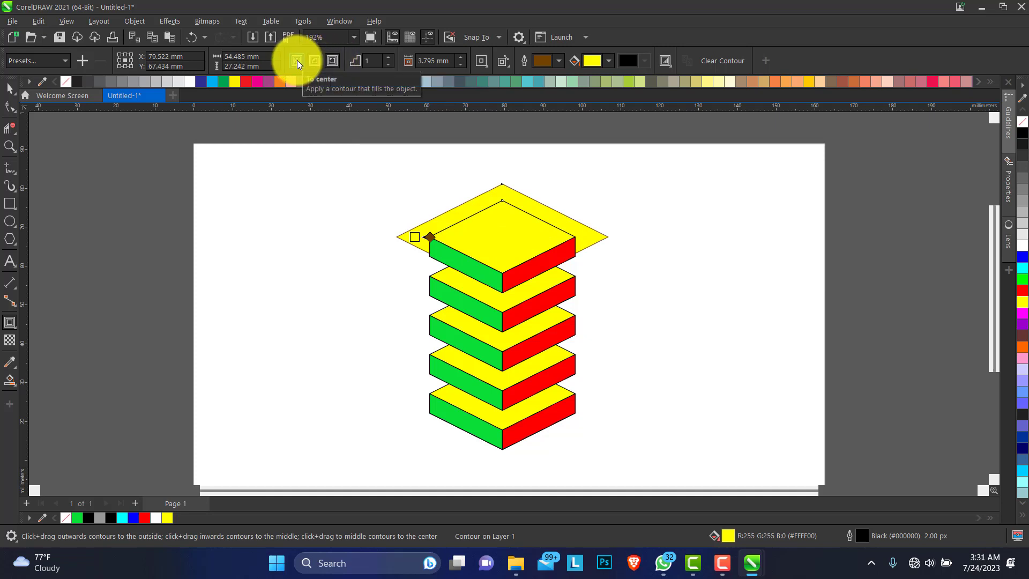
{"action": "left_click", "coordinate": [297, 60]}
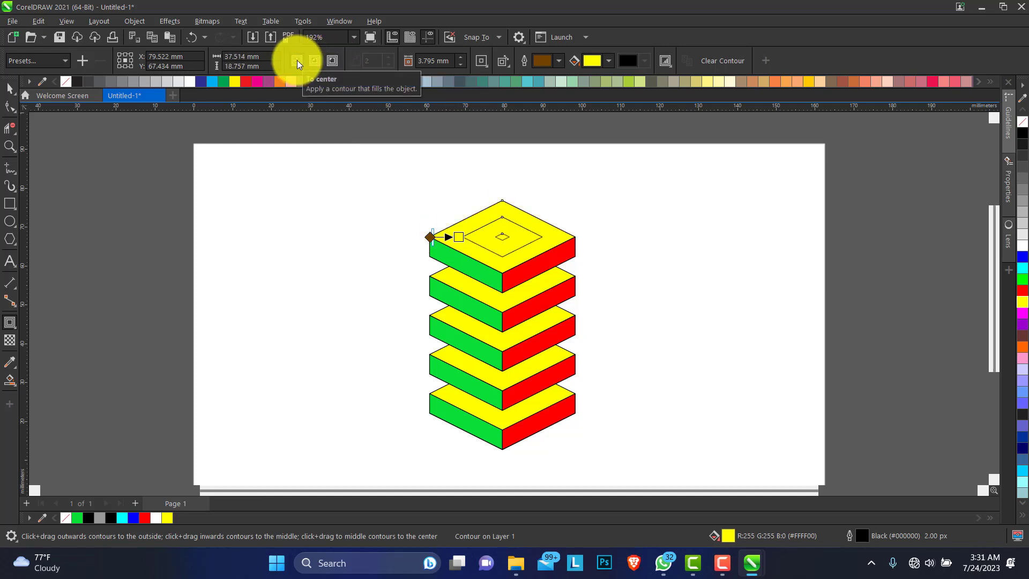
{"action": "left_click", "coordinate": [314, 60]}
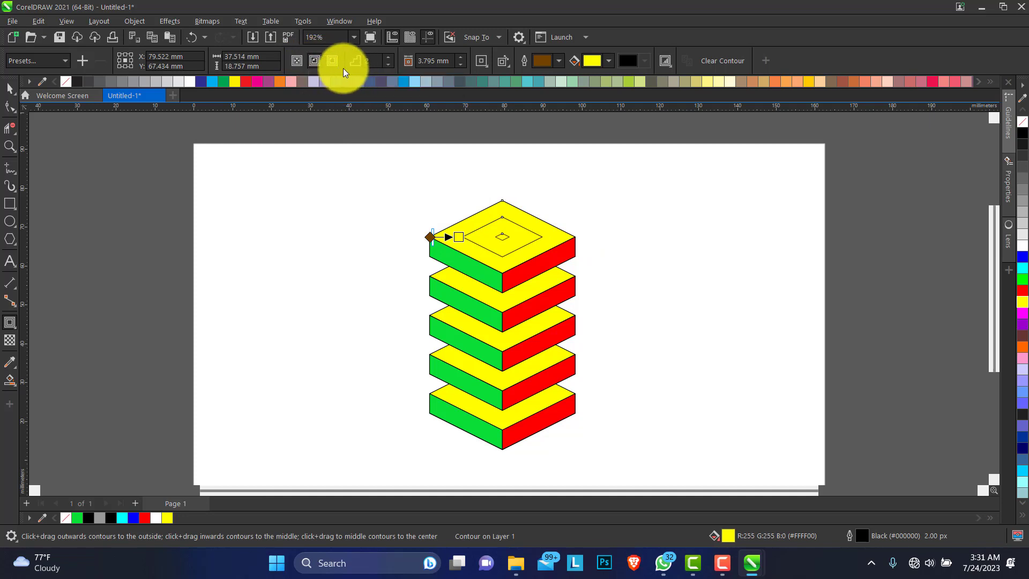
{"action": "left_click", "coordinate": [333, 62]}
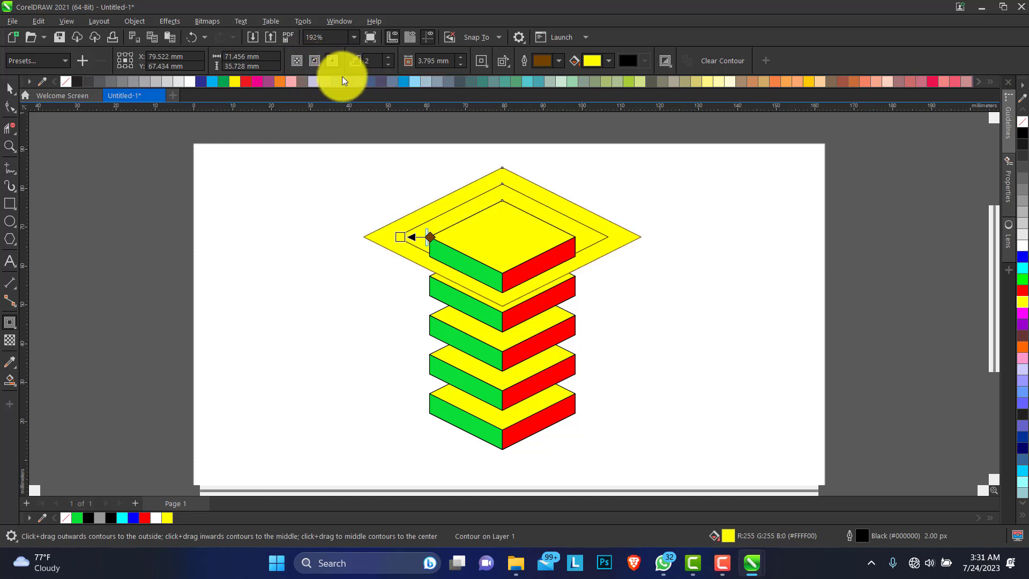
{"action": "key", "text": "ctrl+z"}
{"action": "key", "text": "ctrl+z"}
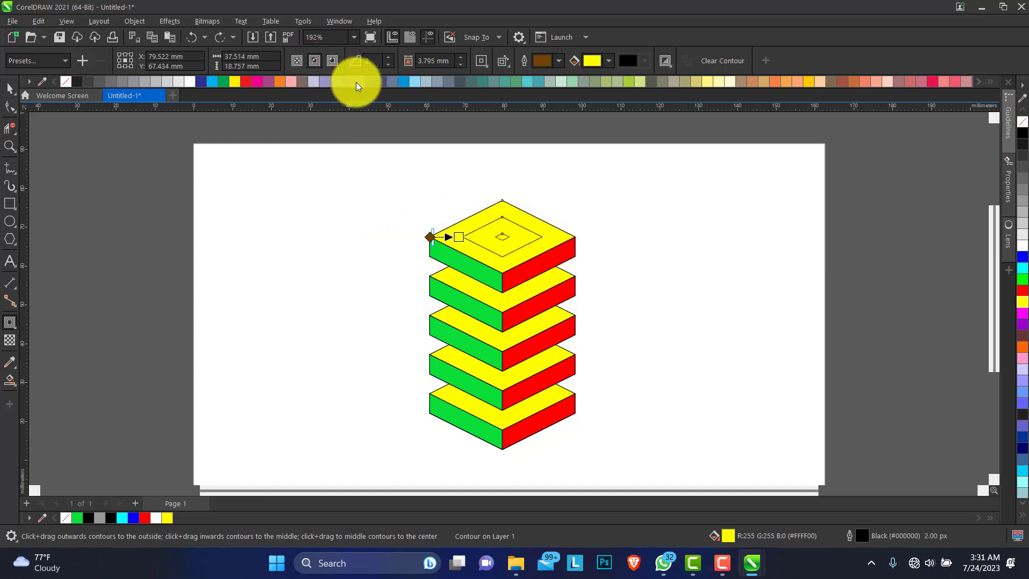
{"action": "left_click", "coordinate": [388, 64]}
{"action": "left_click", "coordinate": [10, 89]}
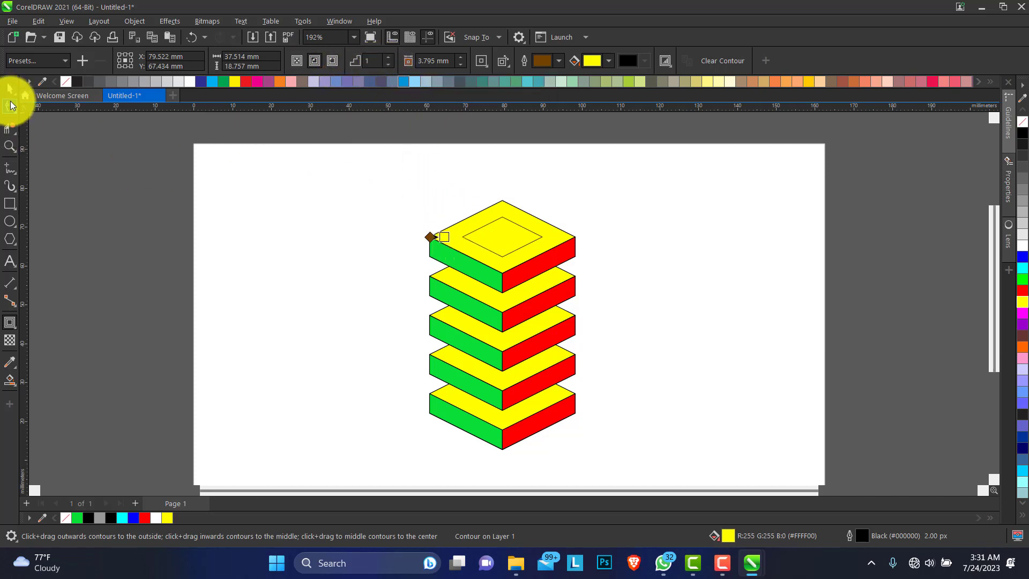
Step: Break the contour apart from the top face and remove the inner diamond's fill
{"action": "left_click", "coordinate": [473, 217]}
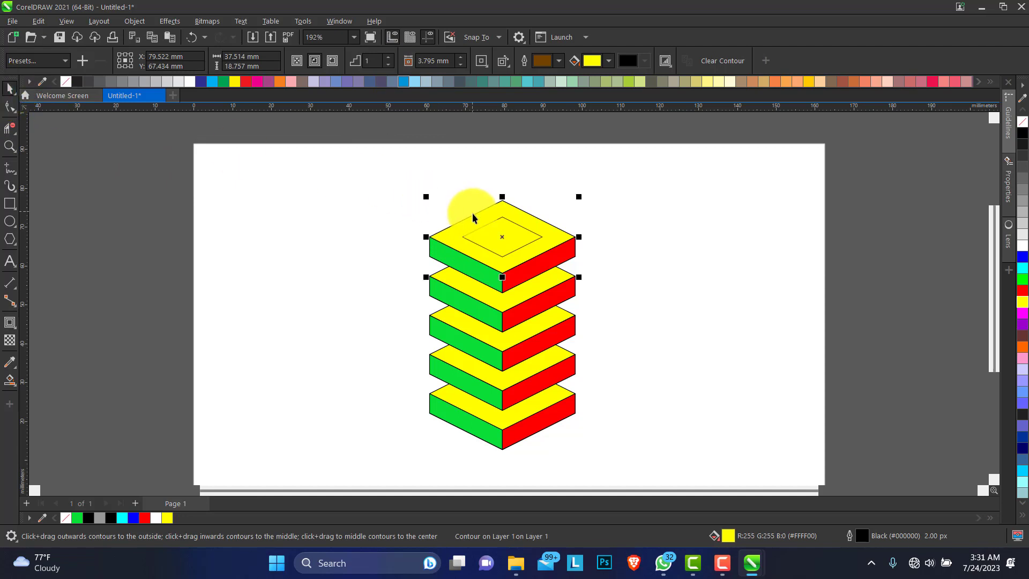
{"action": "right_click", "coordinate": [495, 229]}
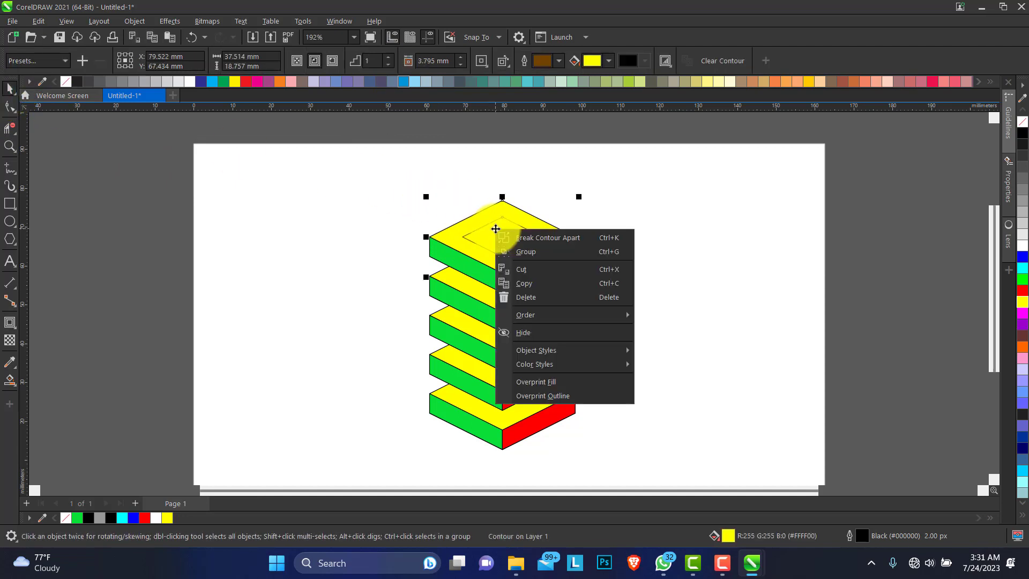
{"action": "left_click", "coordinate": [549, 238]}
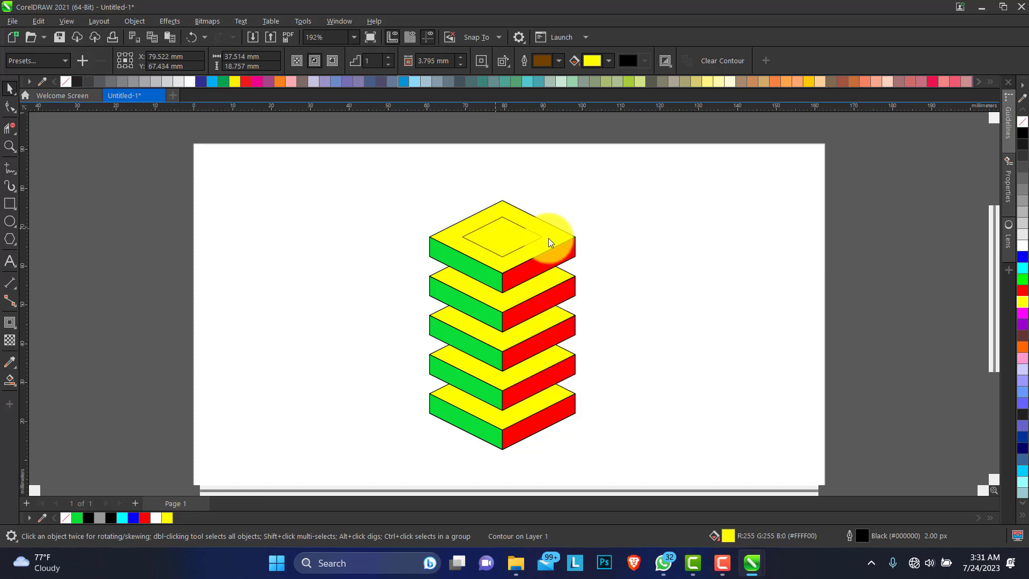
{"action": "left_click", "coordinate": [522, 217]}
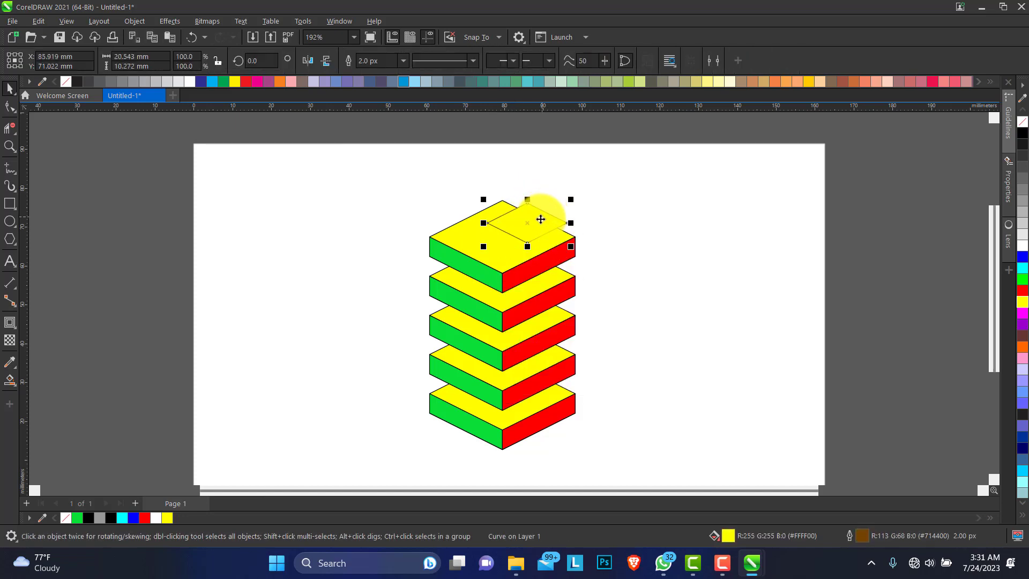
{"action": "left_click", "coordinate": [464, 225]}
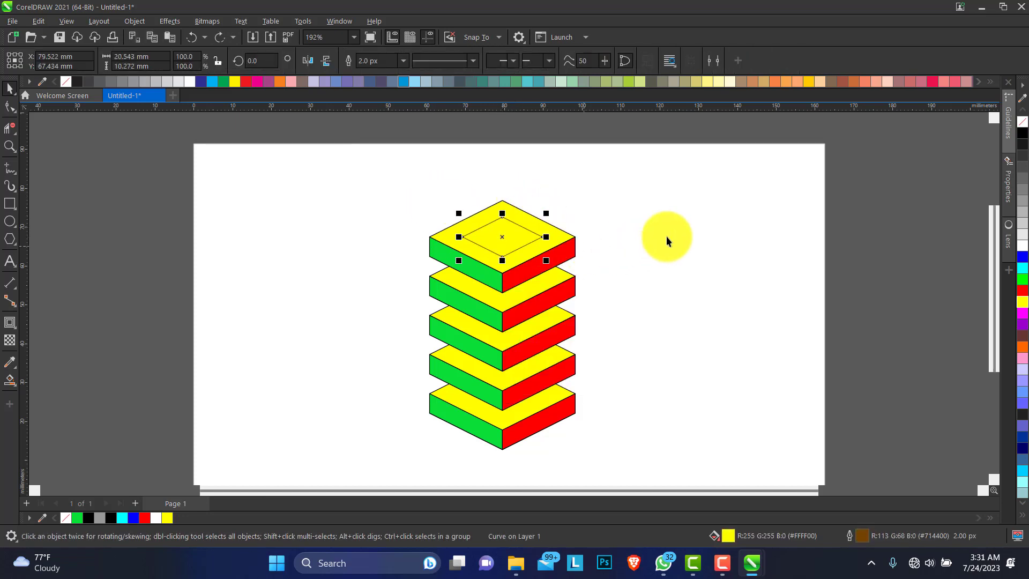
{"action": "left_click", "coordinate": [1022, 122]}
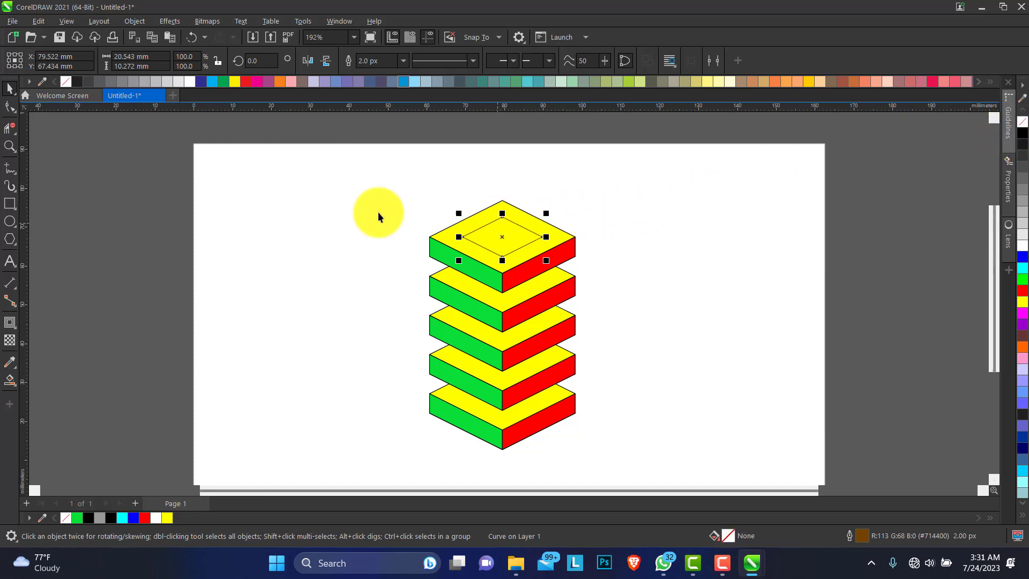
Step: Zoom in on the top and drag the inner diamond copy down beneath the first one
{"action": "left_click", "coordinate": [10, 147]}
{"action": "left_click_drag", "start_coordinate": [416, 199], "coordinate": [638, 323]}
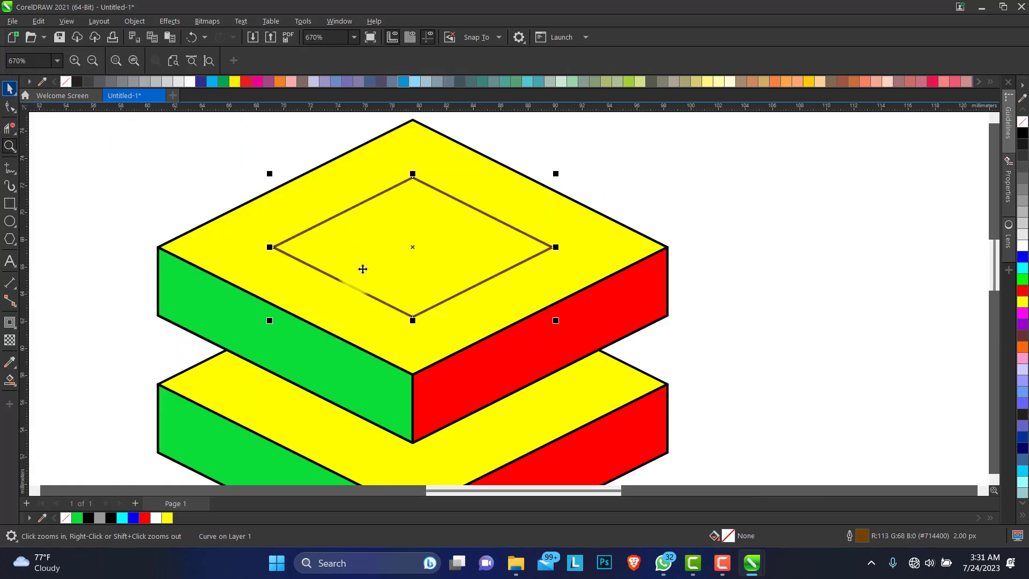
{"action": "key", "text": "space"}
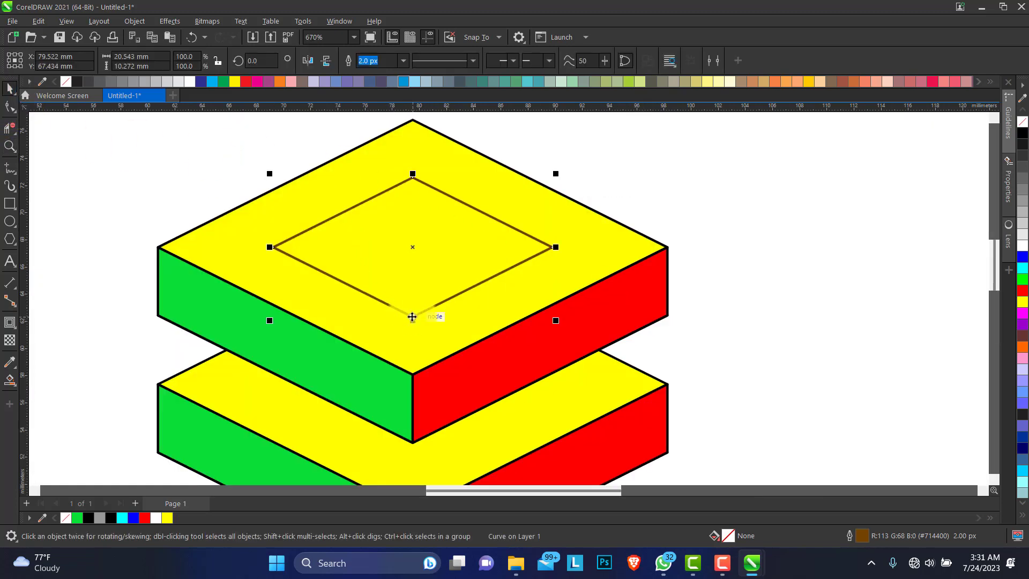
{"action": "left_click_drag", "start_coordinate": [413, 326], "coordinate": [413, 377]}
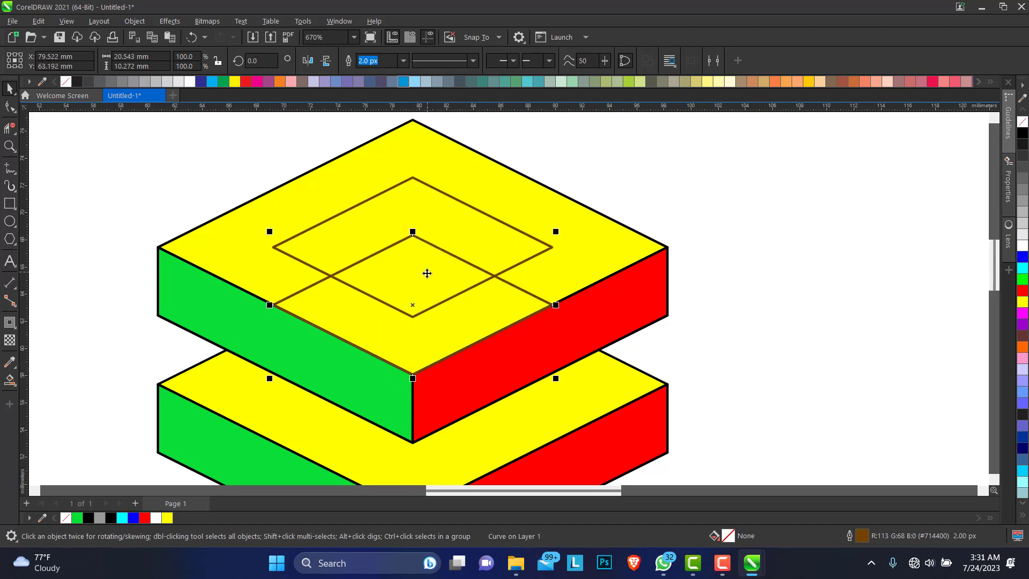
{"action": "left_click_drag", "start_coordinate": [413, 303], "coordinate": [417, 302]}
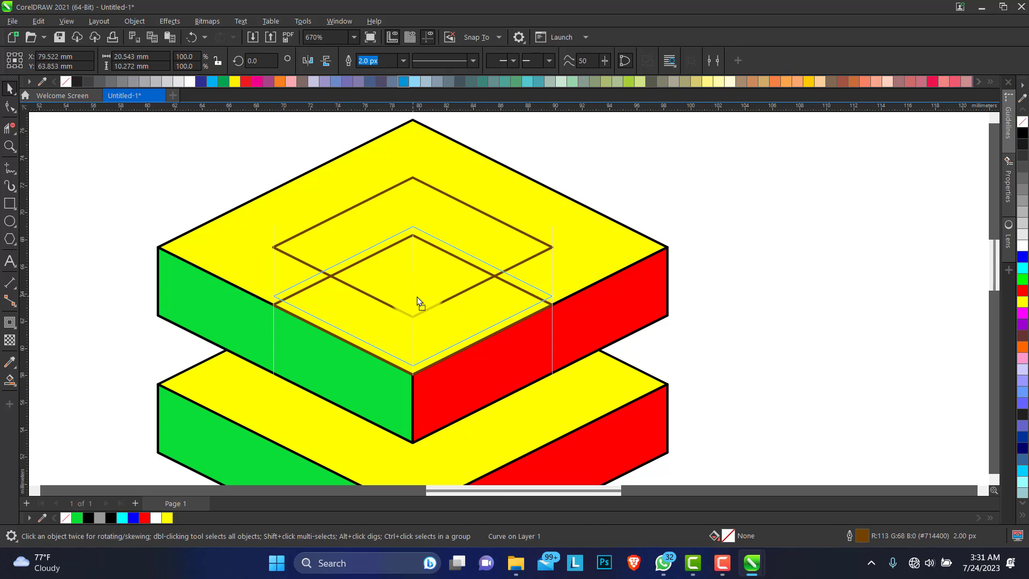
{"action": "left_click_drag", "start_coordinate": [417, 297], "coordinate": [417, 297]}
Step: Draw a vertical freehand line from the block's top vertex to the inner diamond's top corner
{"action": "left_click", "coordinate": [655, 144]}
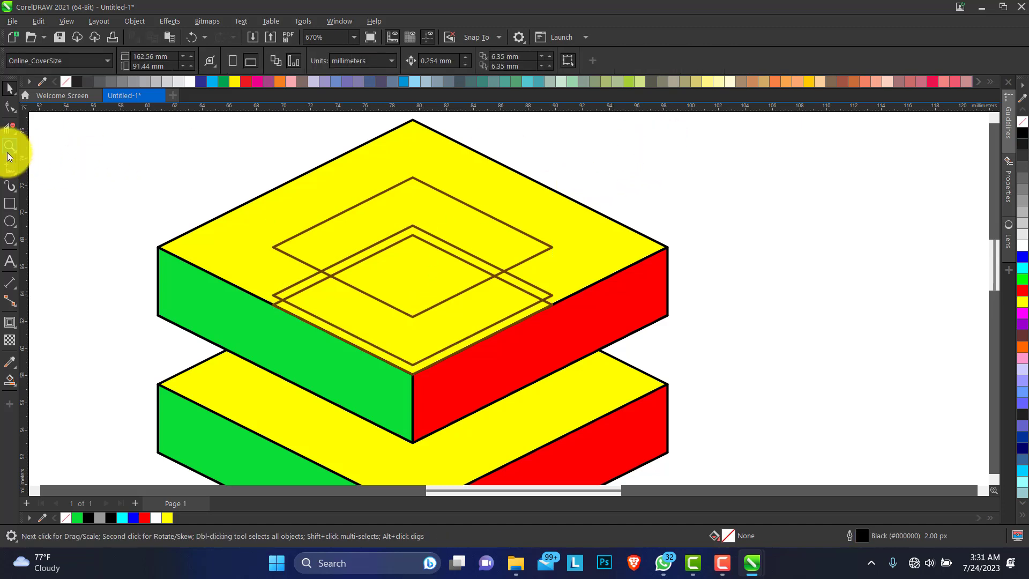
{"action": "left_click", "coordinate": [10, 168]}
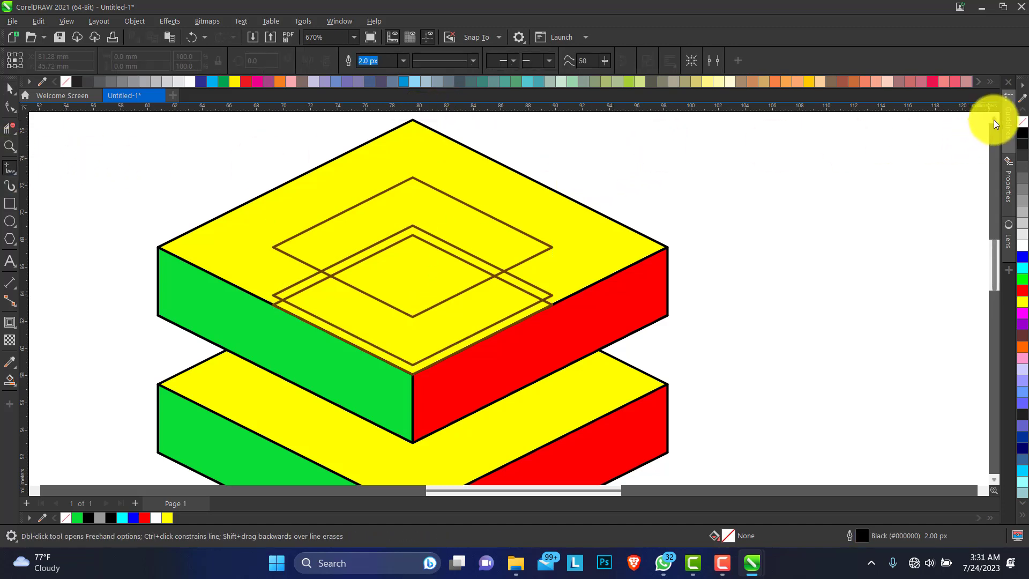
{"action": "scroll", "coordinate": [996, 118], "scroll_direction": "up", "scroll_amount": 1}
{"action": "left_click", "coordinate": [413, 138]}
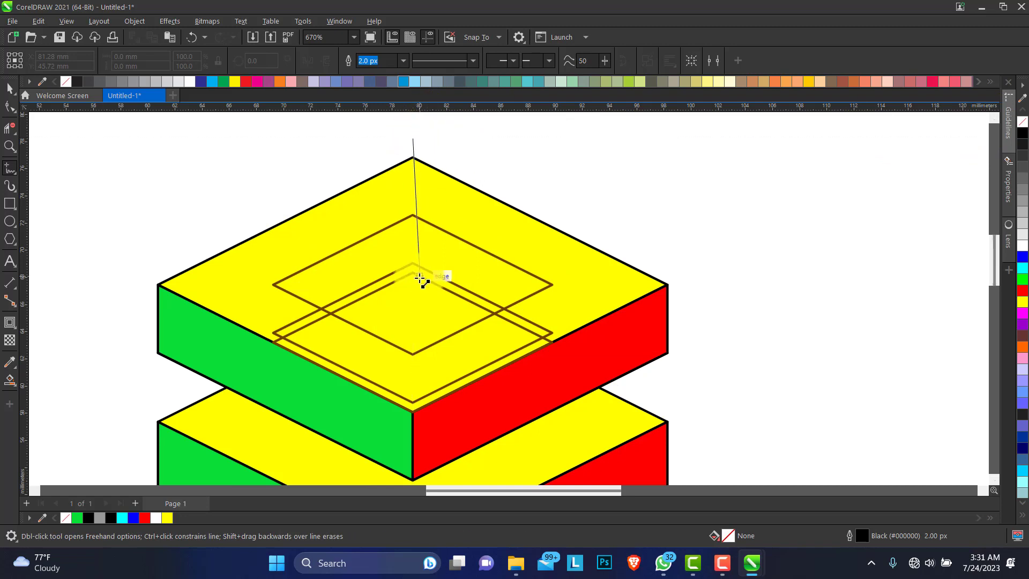
{"action": "left_click", "coordinate": [415, 292]}
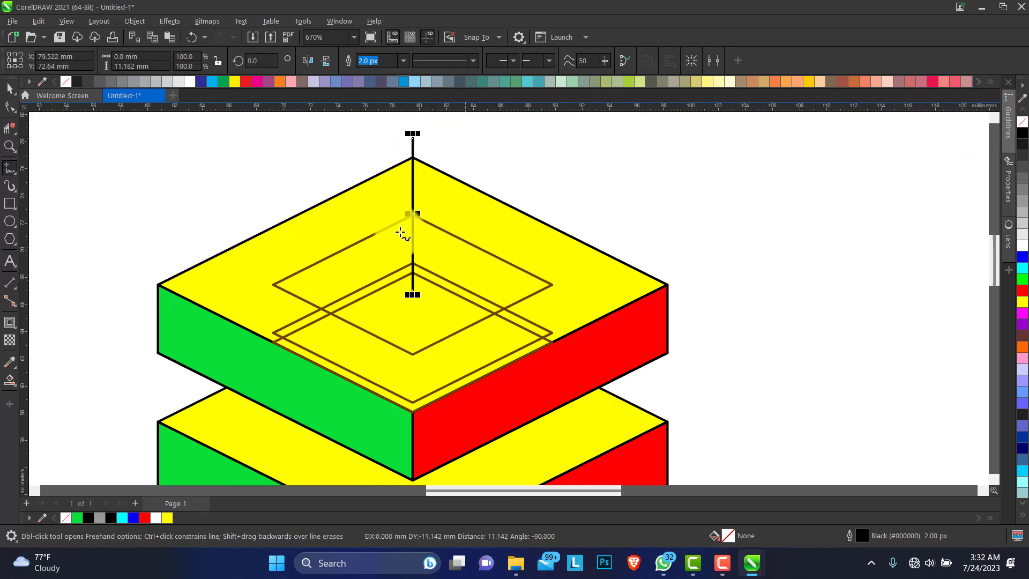
{"action": "key", "text": "space"}
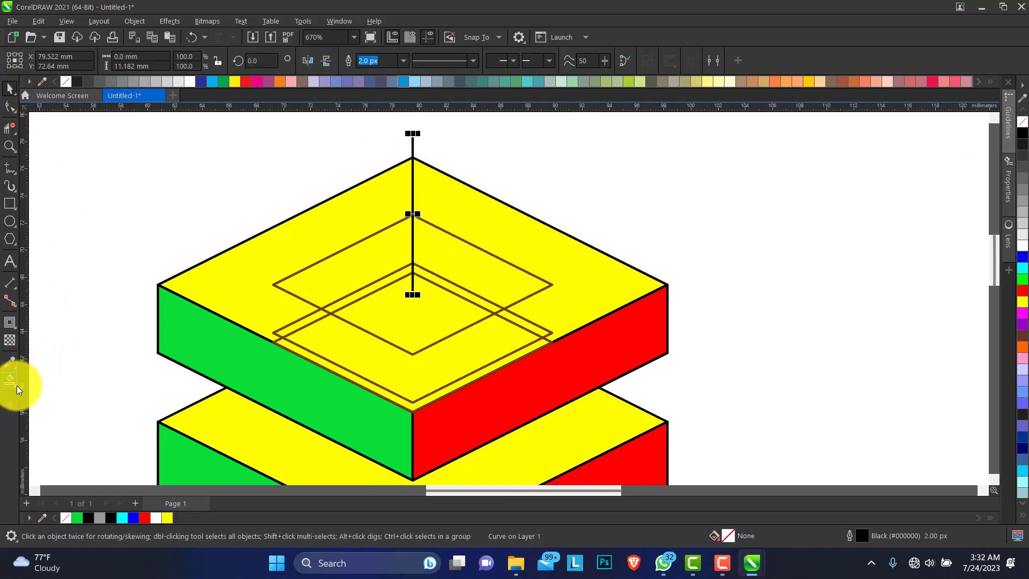
Step: Smart Fill the left and right inner wall regions and thin left strip red
{"action": "left_click", "coordinate": [17, 385]}
{"action": "left_click", "coordinate": [55, 397]}
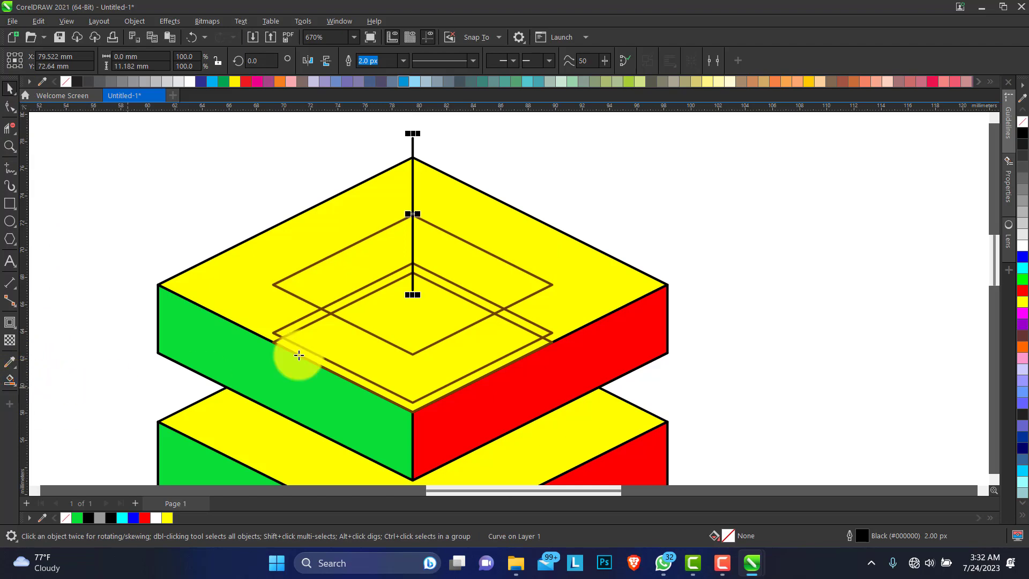
{"action": "left_click", "coordinate": [359, 264]}
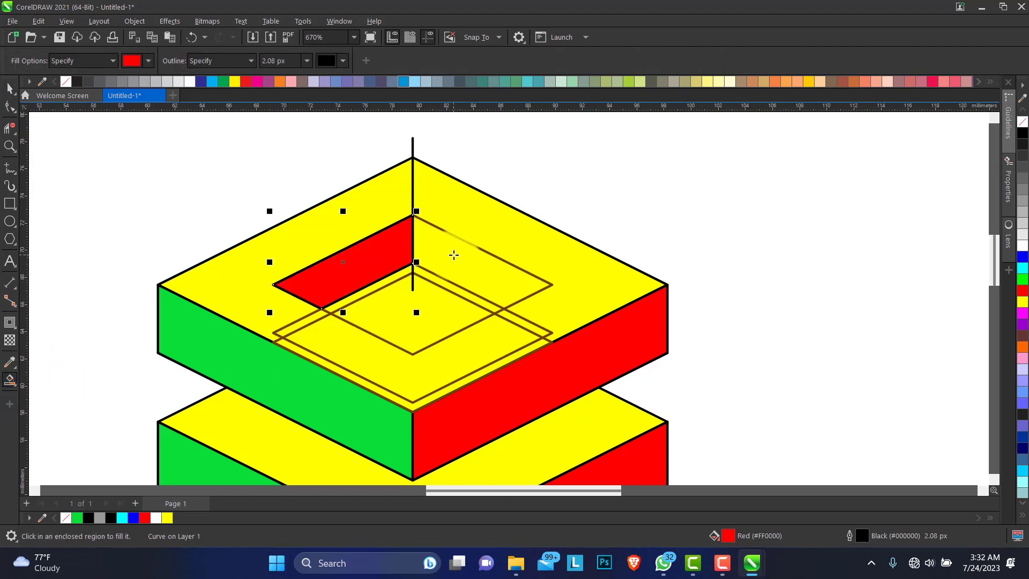
{"action": "left_click", "coordinate": [445, 283]}
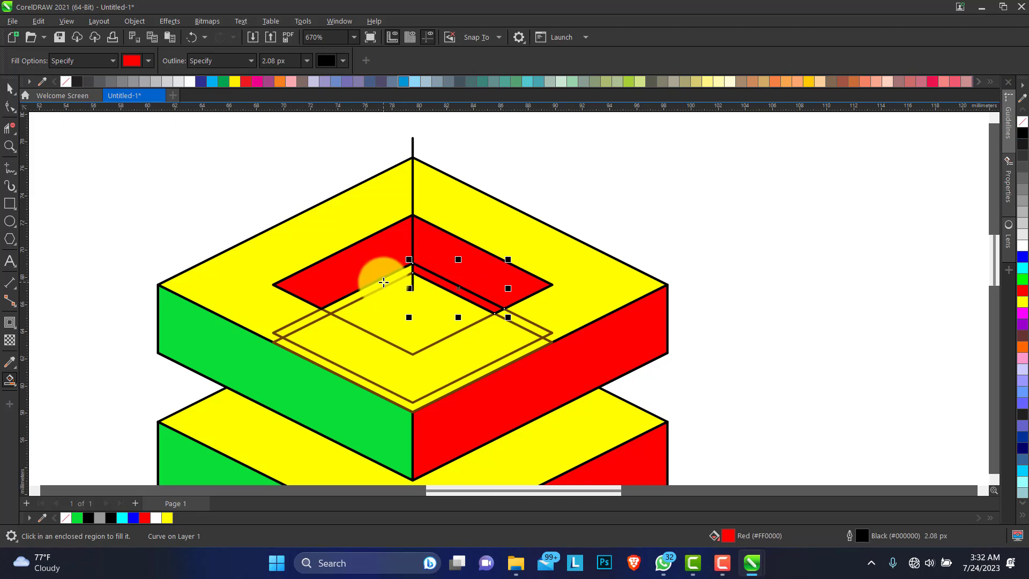
{"action": "left_click", "coordinate": [364, 280]}
Step: Select and delete the temporary vertical guide line
{"action": "left_click", "coordinate": [9, 88]}
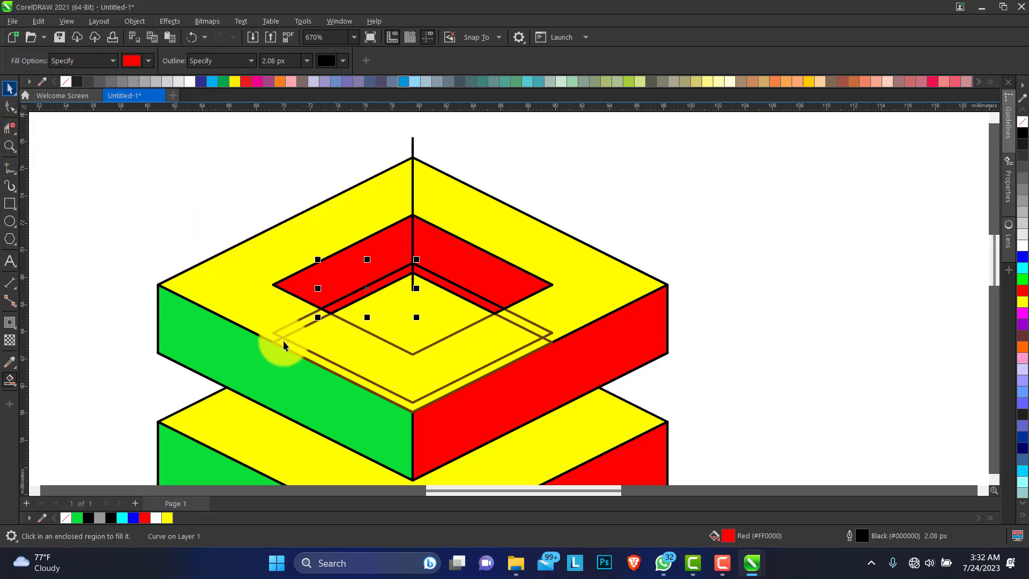
{"action": "left_click", "coordinate": [284, 337]}
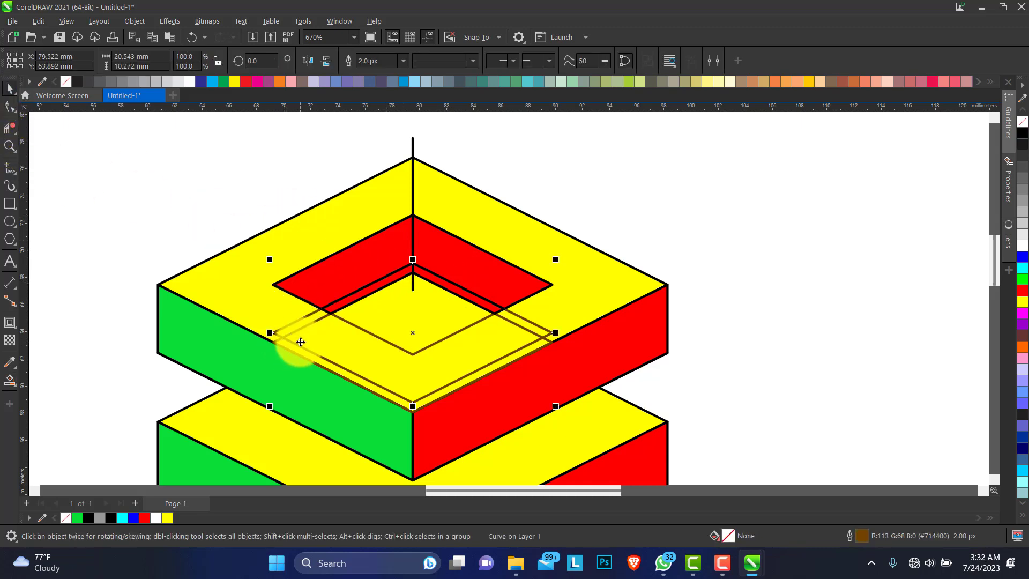
{"action": "key", "text": "Escape"}
{"action": "left_click", "coordinate": [295, 330]}
{"action": "key", "text": "Escape"}
{"action": "left_click", "coordinate": [444, 293]}
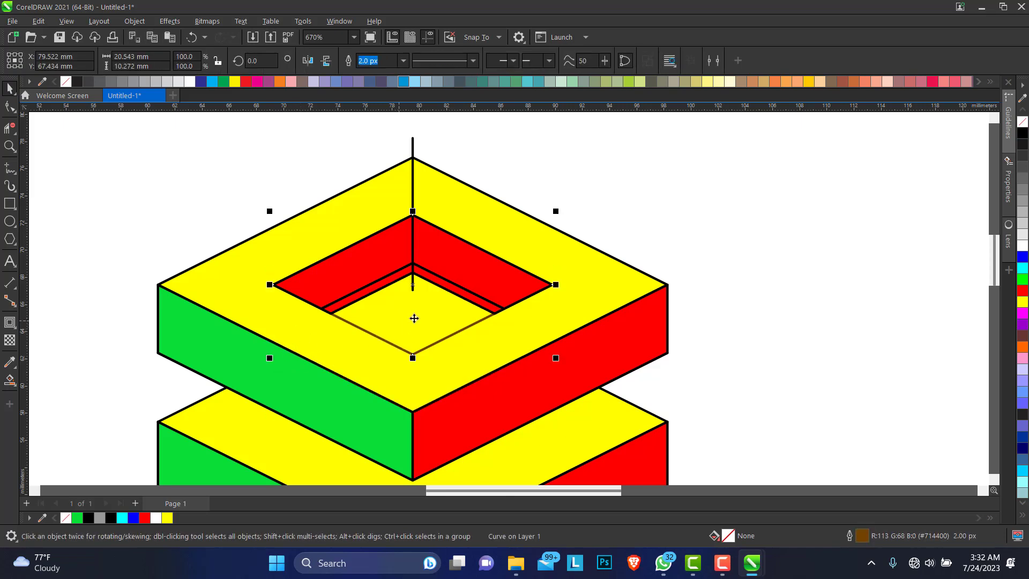
{"action": "left_click", "coordinate": [413, 140]}
{"action": "key", "text": "Delete"}
{"action": "left_click", "coordinate": [428, 280]}
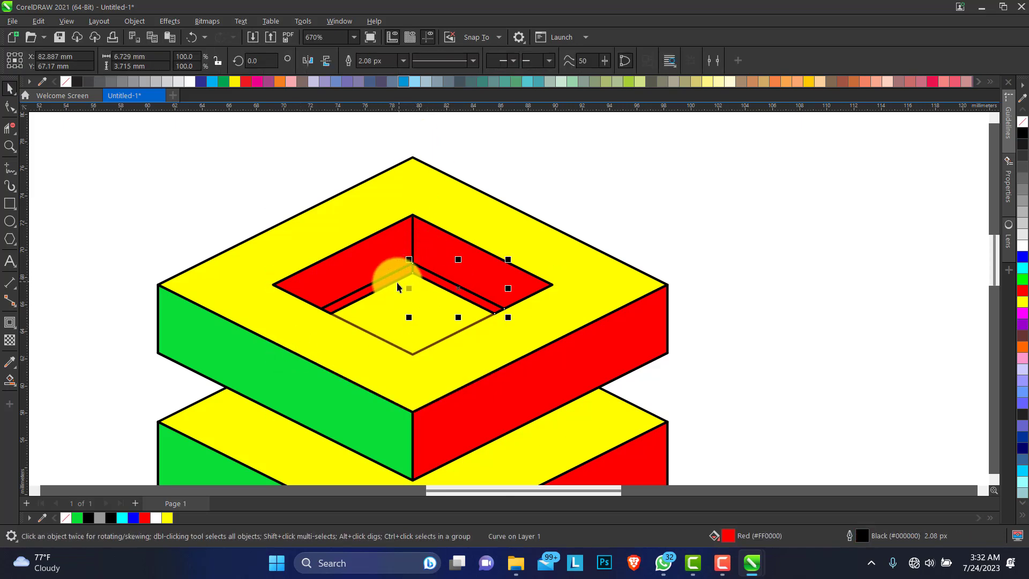
Step: Color the hole's right inner wall green, then select both thin red strips
{"action": "left_click", "coordinate": [376, 288], "text": "shift"}
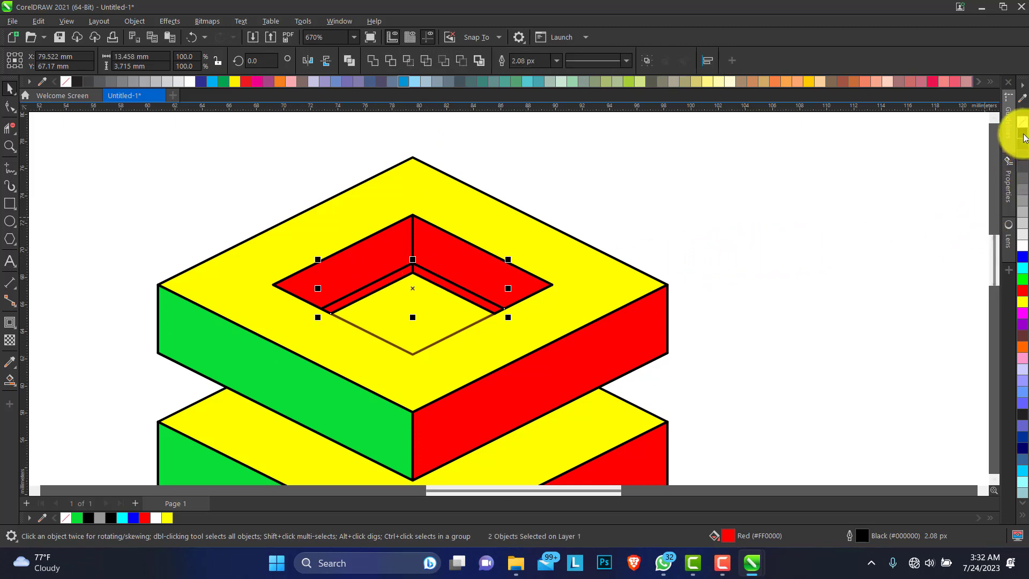
{"action": "left_click", "coordinate": [378, 249]}
{"action": "left_click", "coordinate": [378, 249]}
{"action": "left_click", "coordinate": [472, 259]}
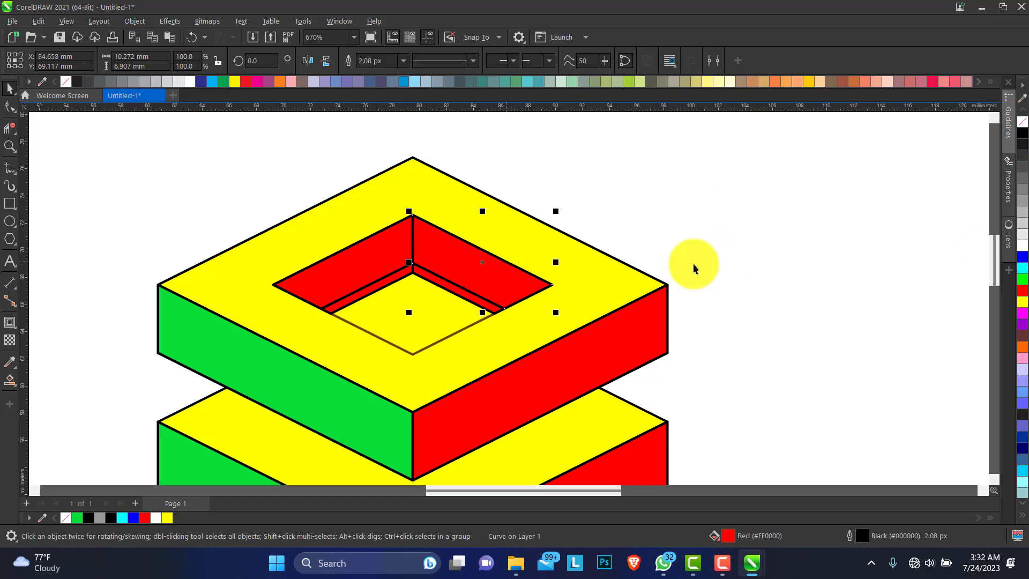
{"action": "left_click", "coordinate": [1023, 280]}
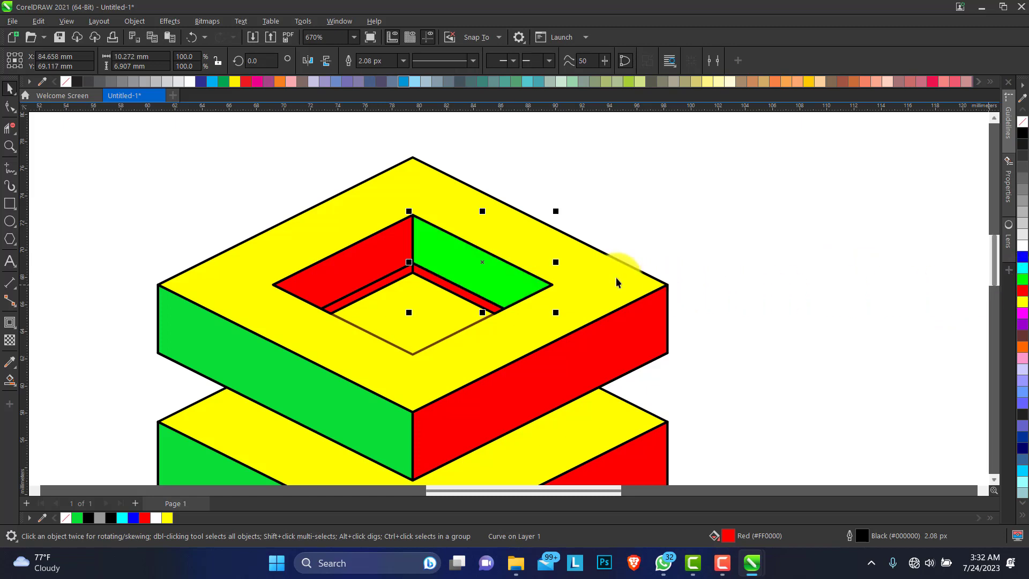
{"action": "left_click", "coordinate": [401, 275]}
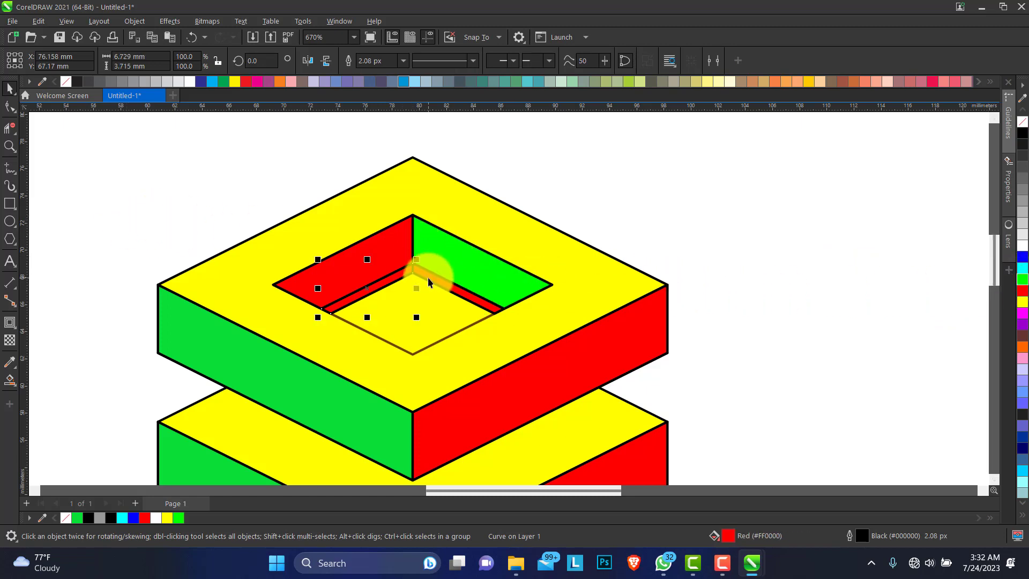
{"action": "left_click", "coordinate": [437, 284], "text": "shift"}
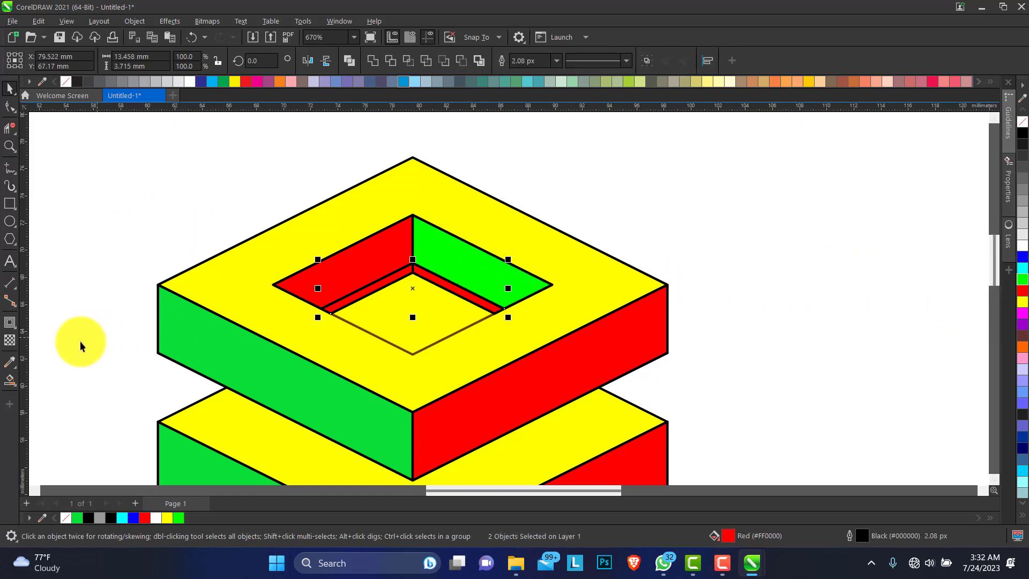
Step: Group the two thin strips and make them partly transparent at 63
{"action": "right_click", "coordinate": [401, 271]}
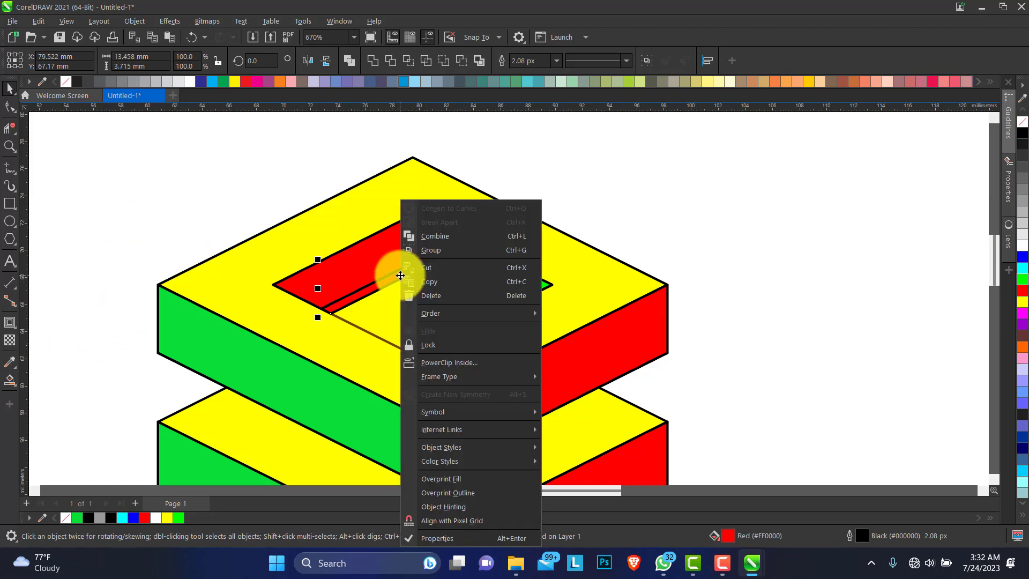
{"action": "left_click", "coordinate": [439, 250]}
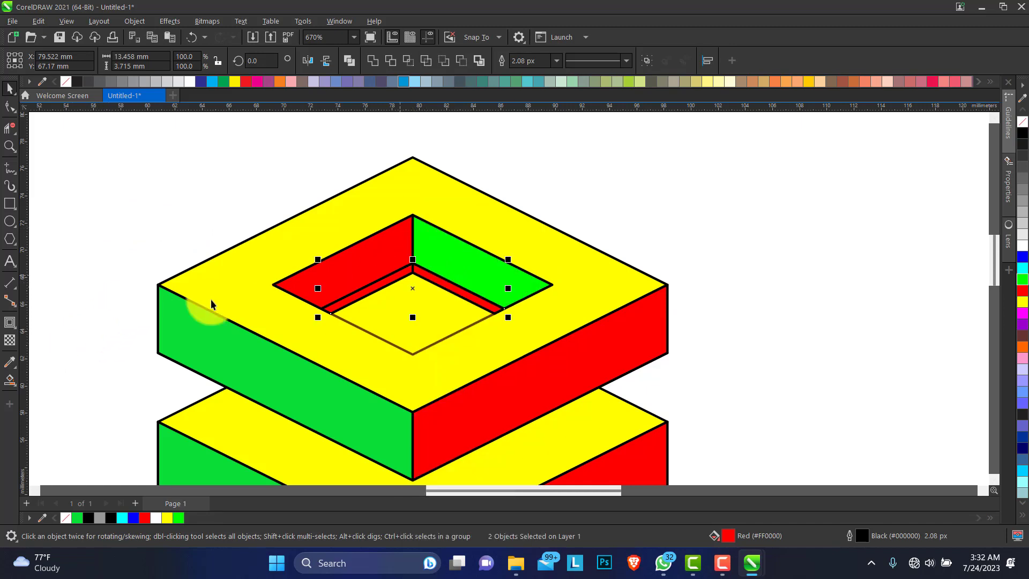
{"action": "left_click", "coordinate": [10, 340]}
{"action": "left_click_drag", "start_coordinate": [394, 325], "coordinate": [407, 329]}
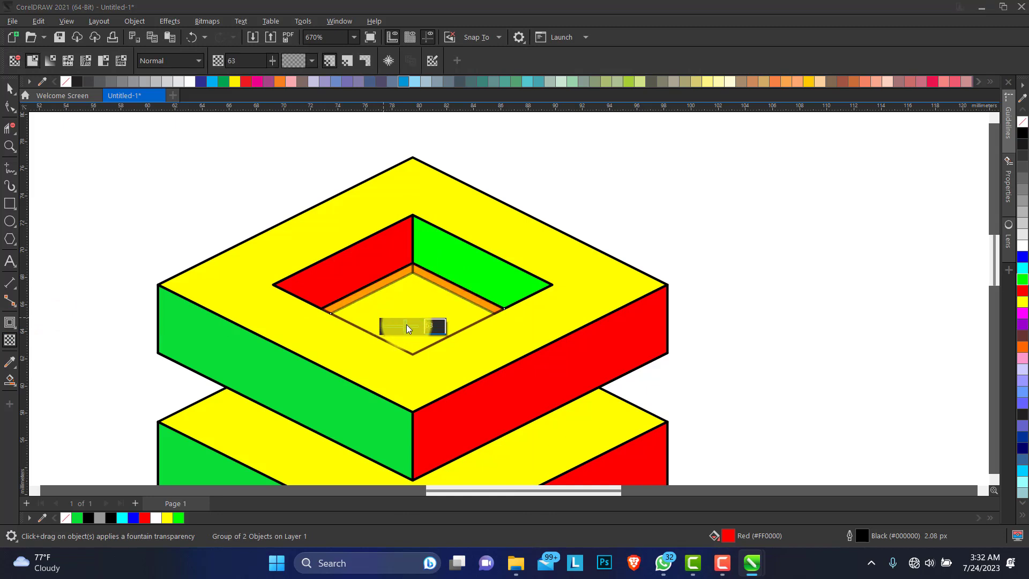
Step: Zoom to fit the whole page with the full stack and clear the selection
{"action": "double_click", "coordinate": [10, 146]}
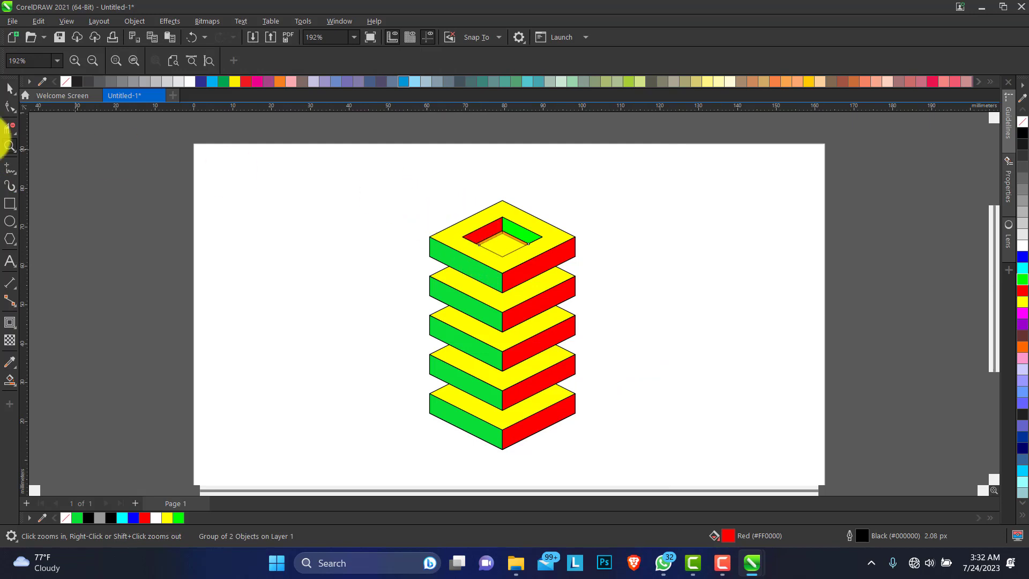
{"action": "left_click", "coordinate": [9, 89]}
{"action": "left_click", "coordinate": [384, 171]}
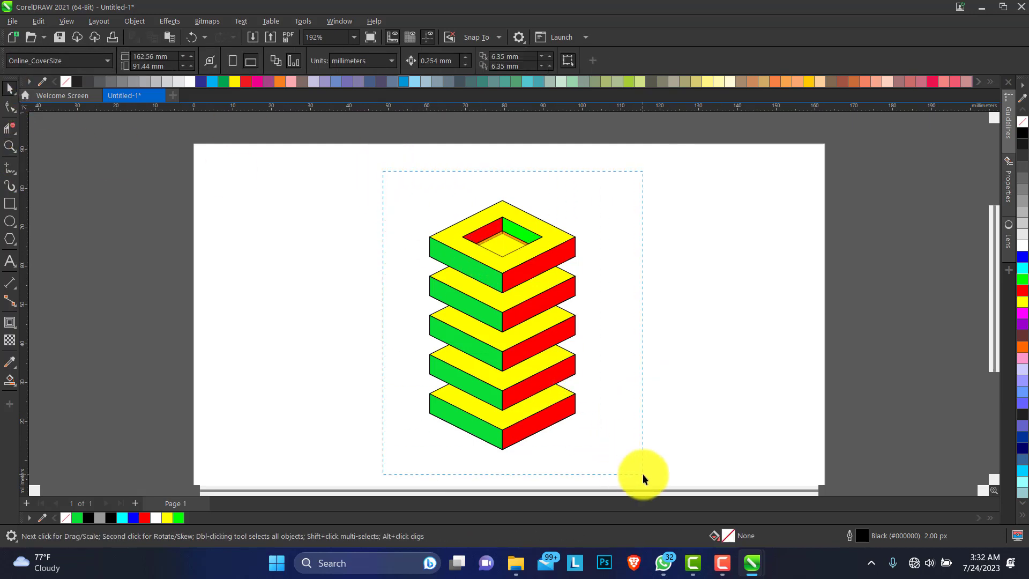
Step: Try removing all outlines, undo it, then pick out the inner hole shape
{"action": "left_click", "coordinate": [585, 321]}
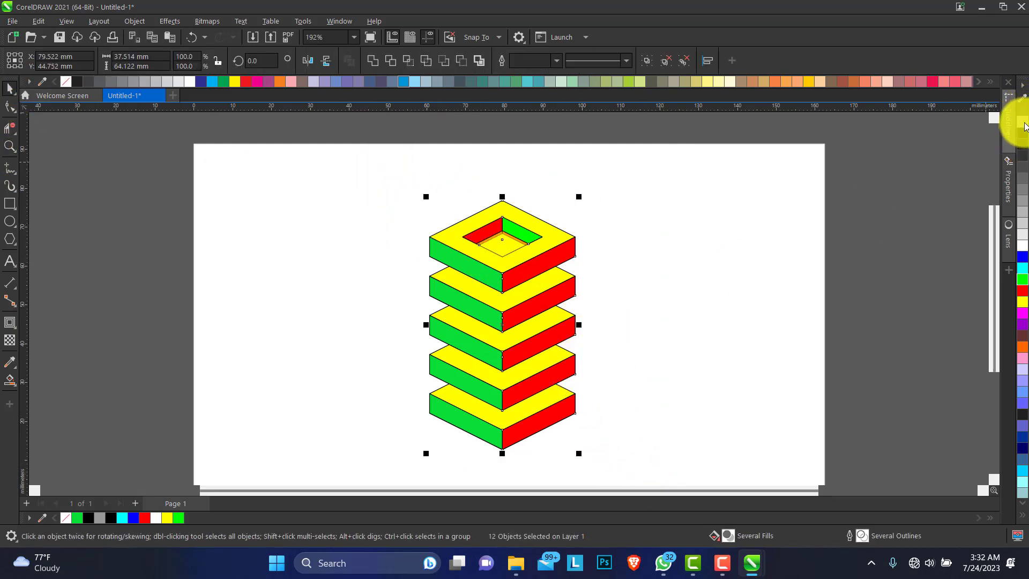
{"action": "right_click", "coordinate": [1023, 125]}
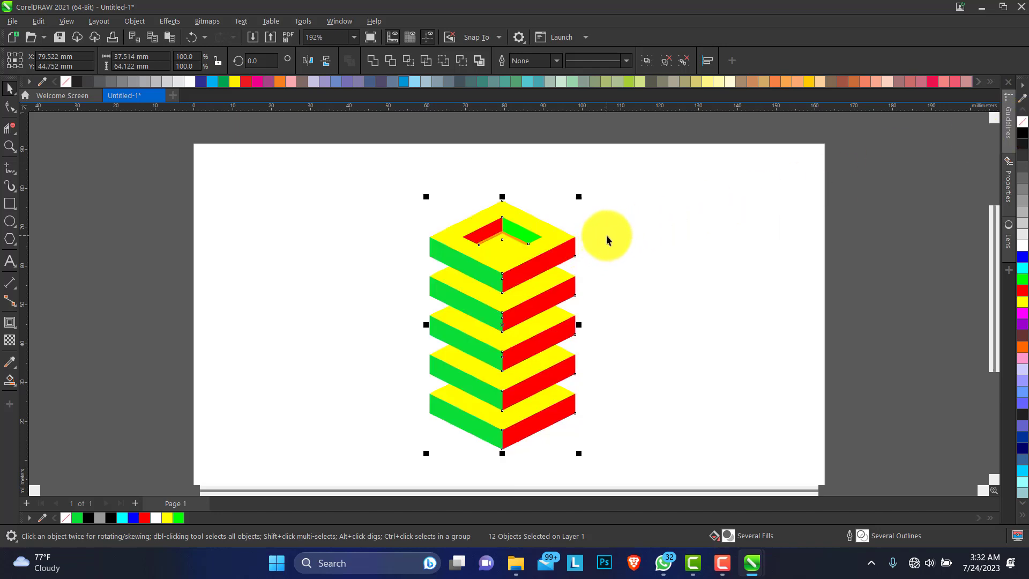
{"action": "key", "text": "ctrl+z"}
{"action": "left_click", "coordinate": [617, 225]}
{"action": "left_click", "coordinate": [503, 247]}
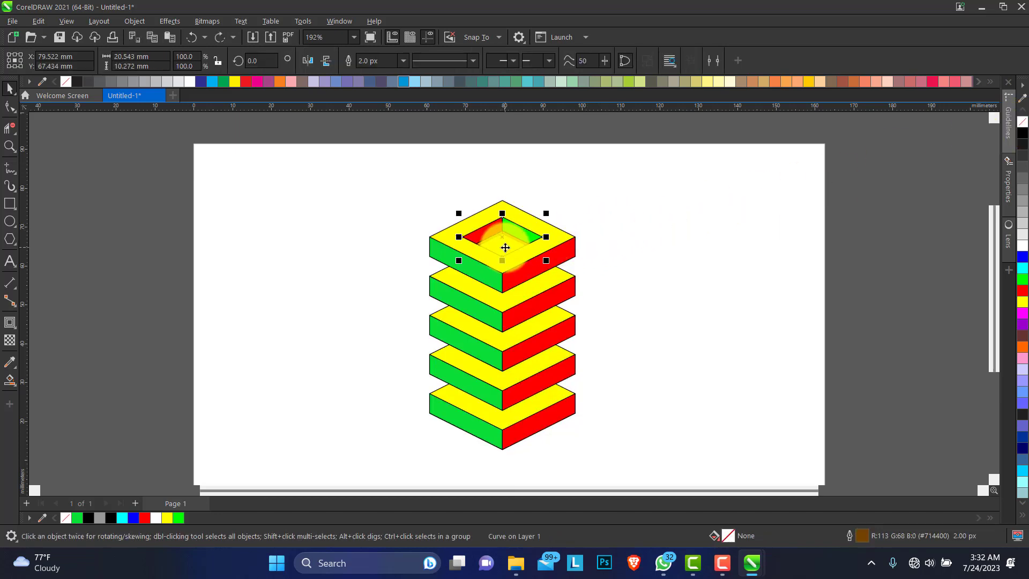
{"action": "key", "text": "Tab"}
{"action": "key", "text": "shift+Tab"}
{"action": "left_click_drag", "start_coordinate": [505, 248], "coordinate": [529, 247]}
{"action": "key", "text": "Escape"}
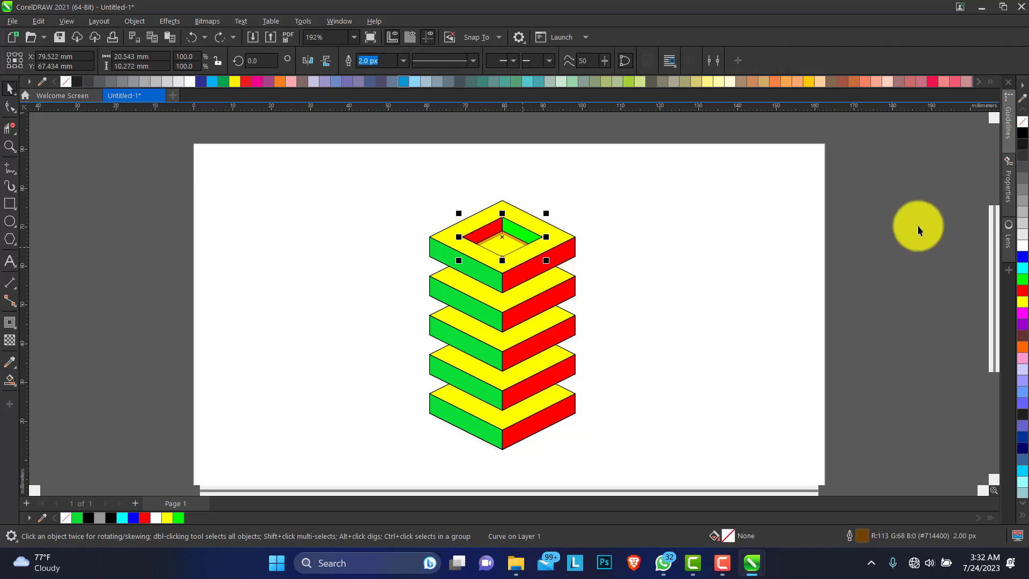
Step: Fill the hole's floor diamond pale yellow with no outline, then switch it to white
{"action": "left_click", "coordinate": [1023, 246]}
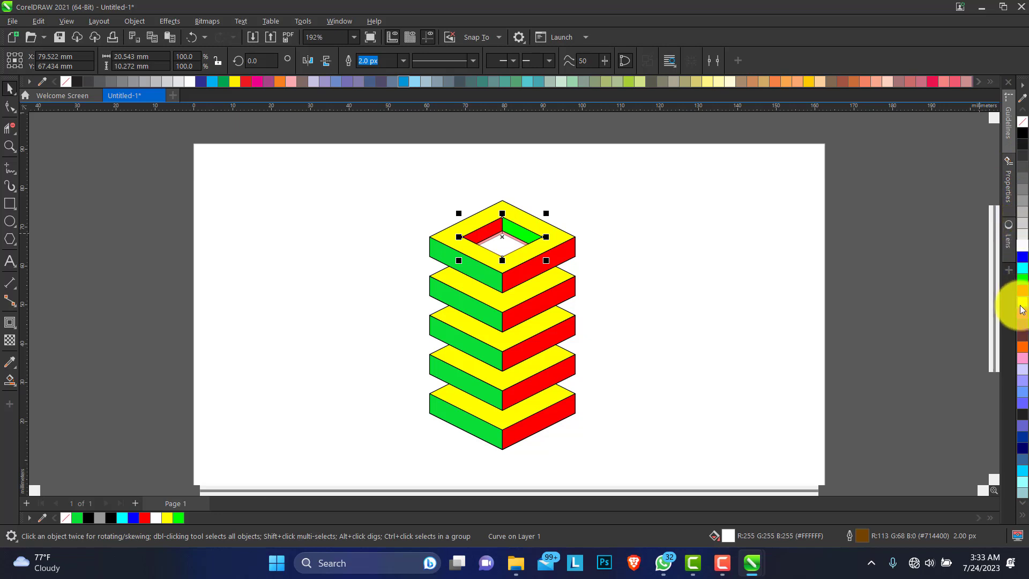
{"action": "left_click_drag", "start_coordinate": [1023, 307], "coordinate": [983, 329]}
{"action": "left_click", "coordinate": [958, 330]}
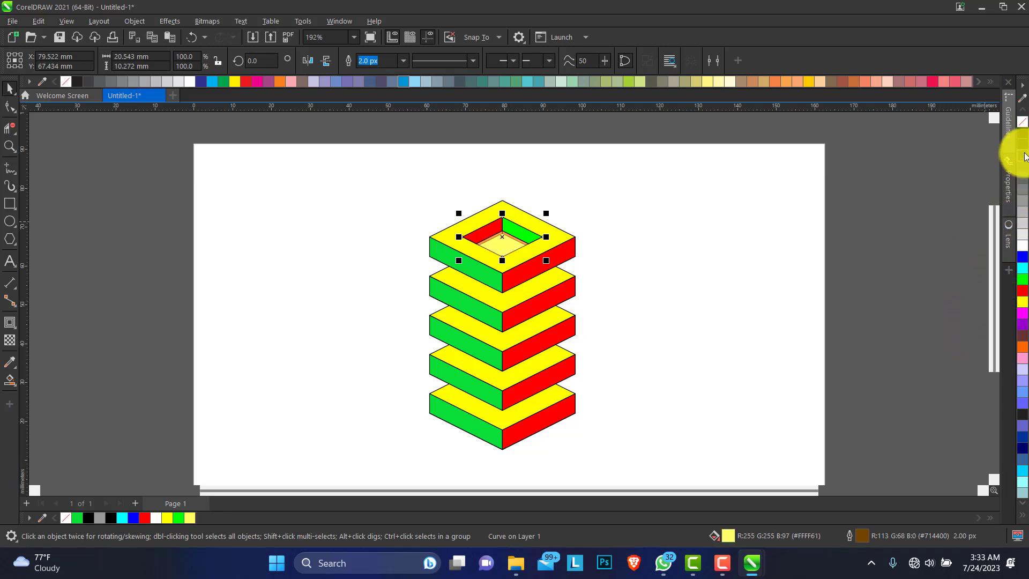
{"action": "right_click", "coordinate": [1021, 125]}
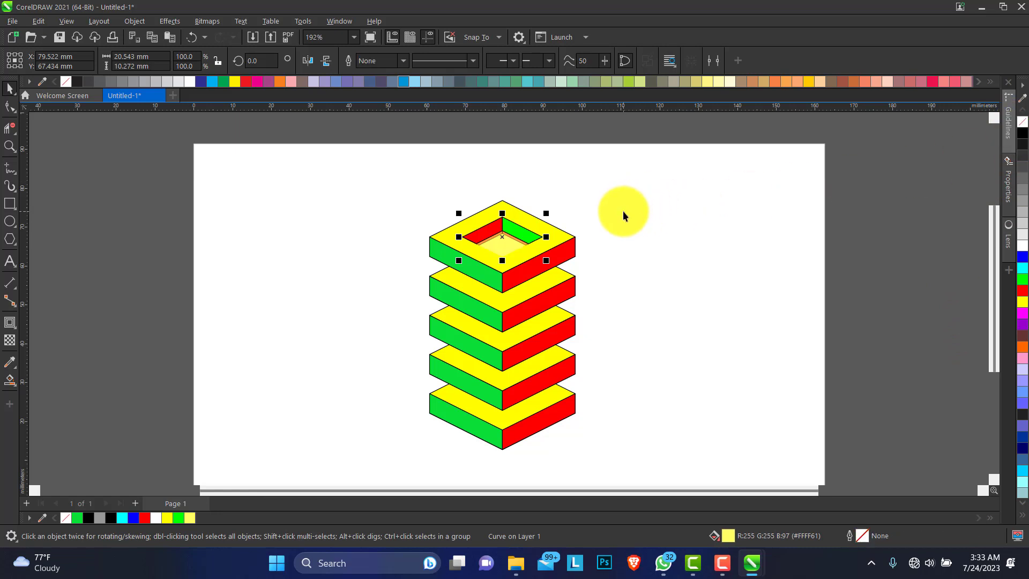
{"action": "left_click", "coordinate": [593, 223]}
{"action": "left_click", "coordinate": [518, 242]}
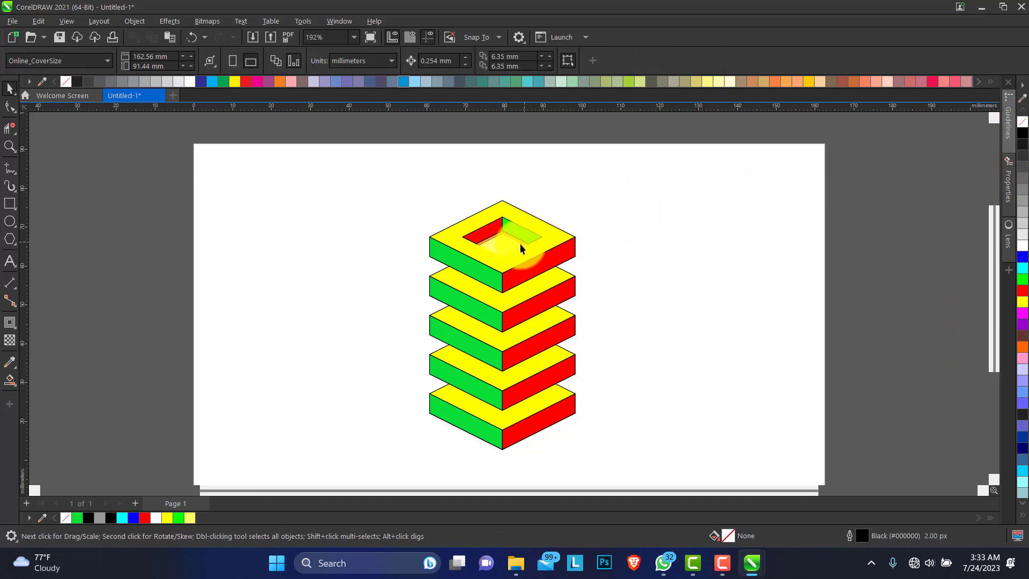
{"action": "left_click", "coordinate": [1022, 248]}
Step: Select all stack pieces, move them left, group with Ctrl+G, and leave a duplicate on the right
{"action": "left_click", "coordinate": [615, 196]}
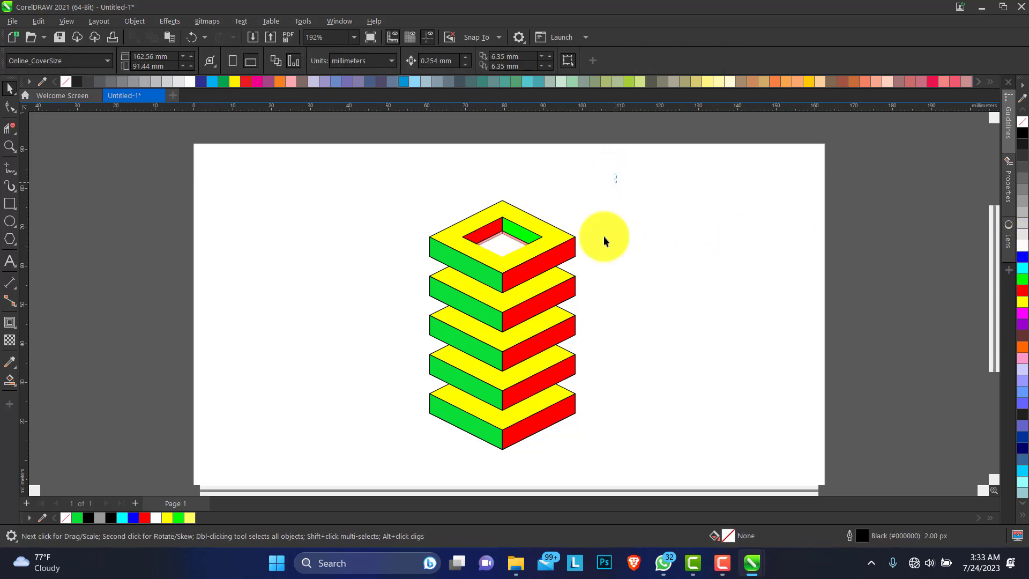
{"action": "left_click_drag", "start_coordinate": [416, 460], "coordinate": [417, 460]}
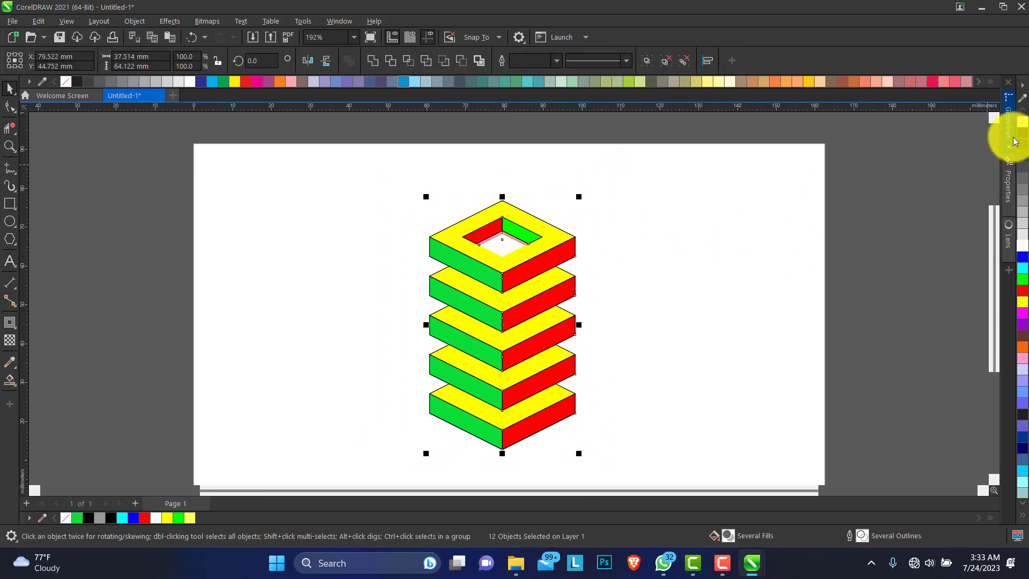
{"action": "left_click_drag", "start_coordinate": [503, 286], "coordinate": [634, 264]}
{"action": "key", "text": "ctrl+g"}
{"action": "key", "text": "Escape"}
{"action": "left_click", "coordinate": [636, 262]}
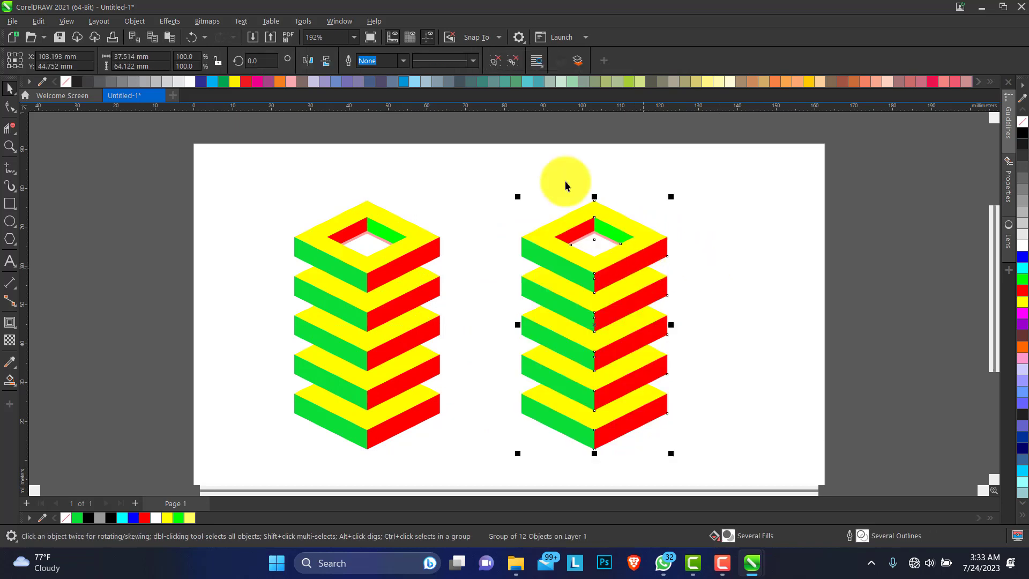
{"action": "left_click", "coordinate": [721, 256]}
{"action": "left_click", "coordinate": [640, 240]}
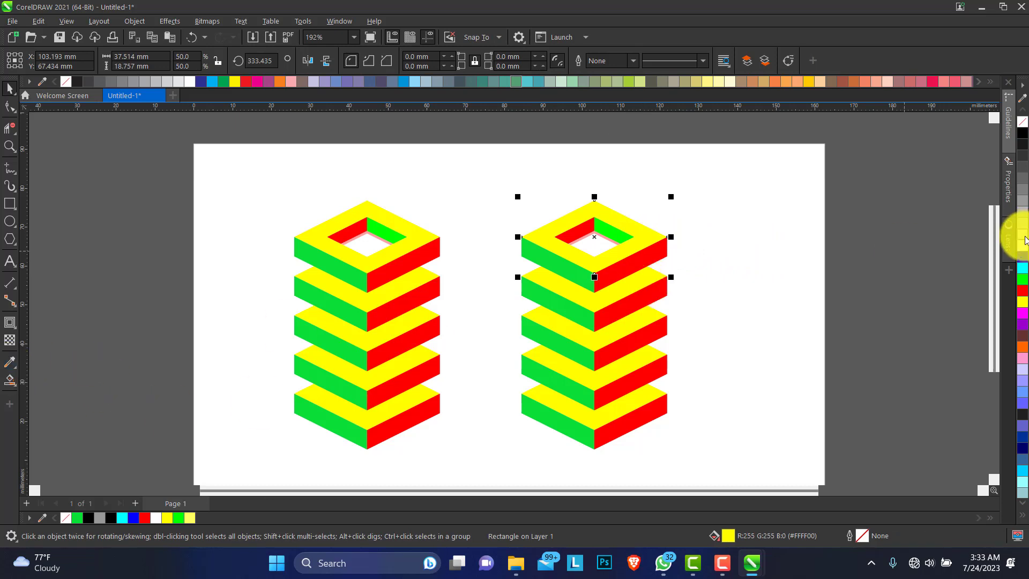
Step: Fill the top faces of the first three tiers of the right stack light grey
{"action": "left_click", "coordinate": [1023, 229]}
{"action": "left_click", "coordinate": [641, 271]}
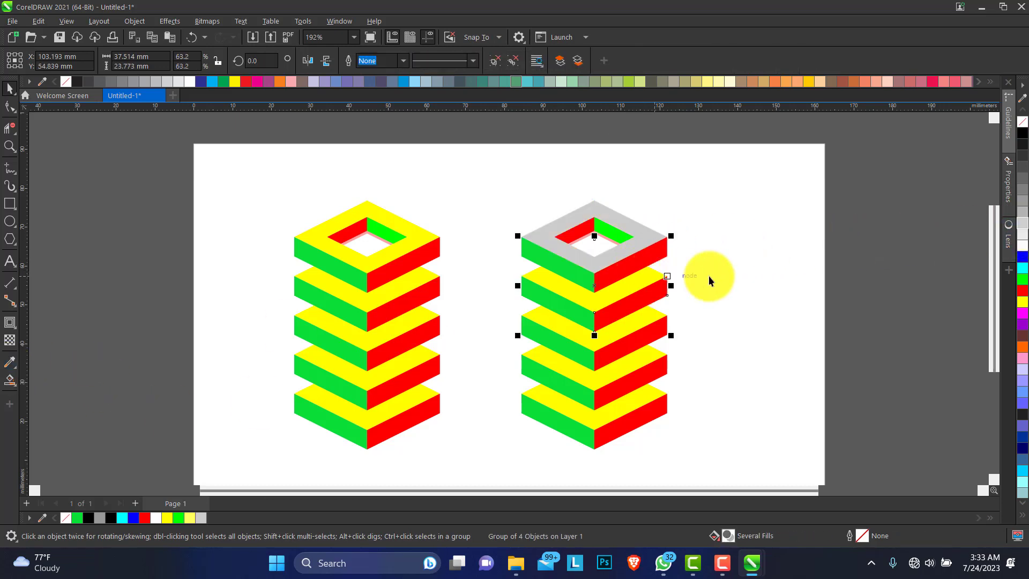
{"action": "left_click", "coordinate": [638, 283], "text": "ctrl"}
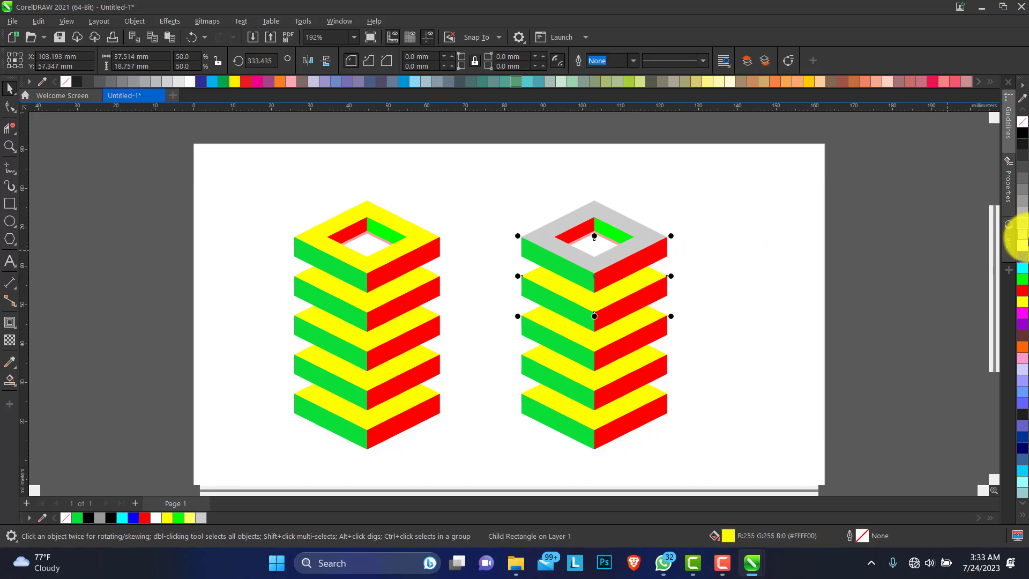
{"action": "left_click", "coordinate": [1024, 236]}
{"action": "left_click", "coordinate": [642, 317], "text": "ctrl"}
{"action": "left_click", "coordinate": [1023, 236]}
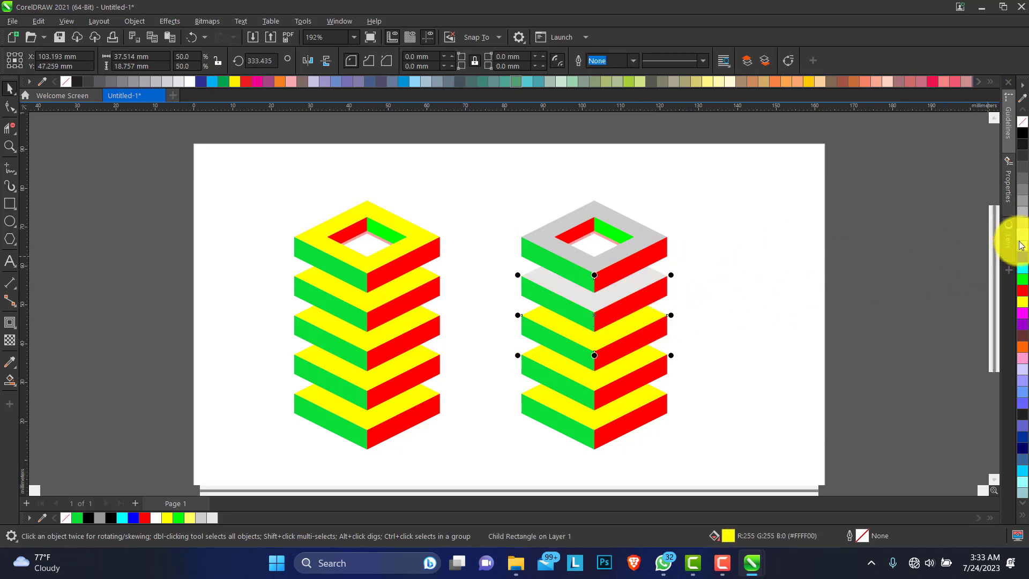
Step: Fill the fourth tier's top face medium grey and switch the second tier's top to medium grey
{"action": "left_click", "coordinate": [638, 357], "text": "ctrl"}
{"action": "left_click", "coordinate": [639, 358]}
{"action": "left_click", "coordinate": [641, 359], "text": "ctrl"}
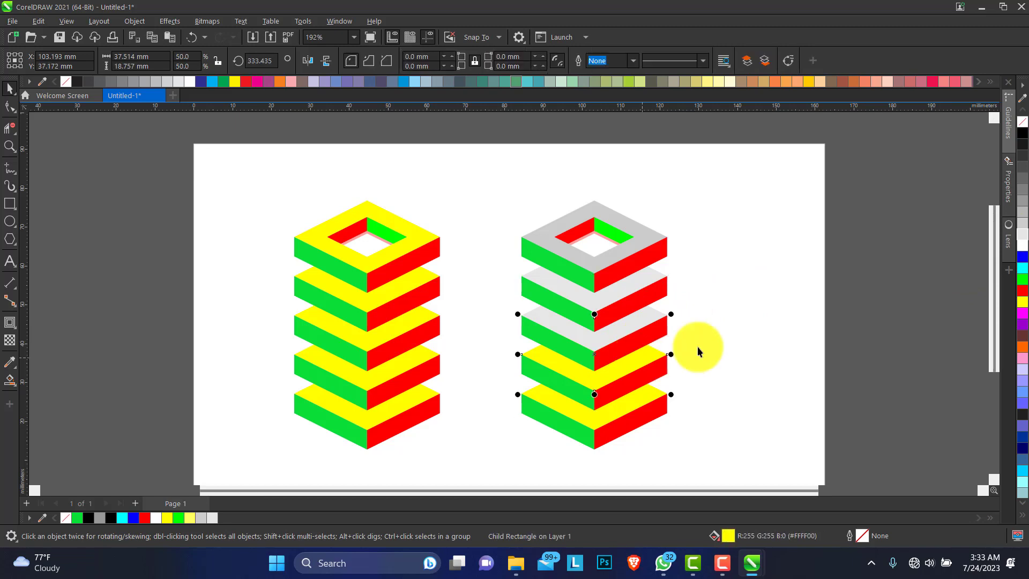
{"action": "left_click", "coordinate": [1019, 208]}
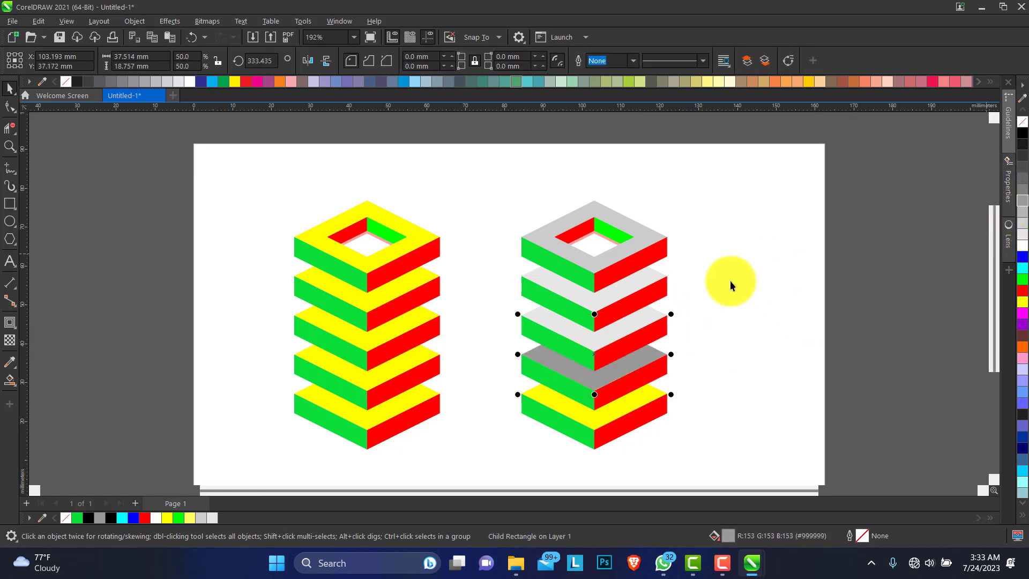
{"action": "left_click", "coordinate": [642, 318]}
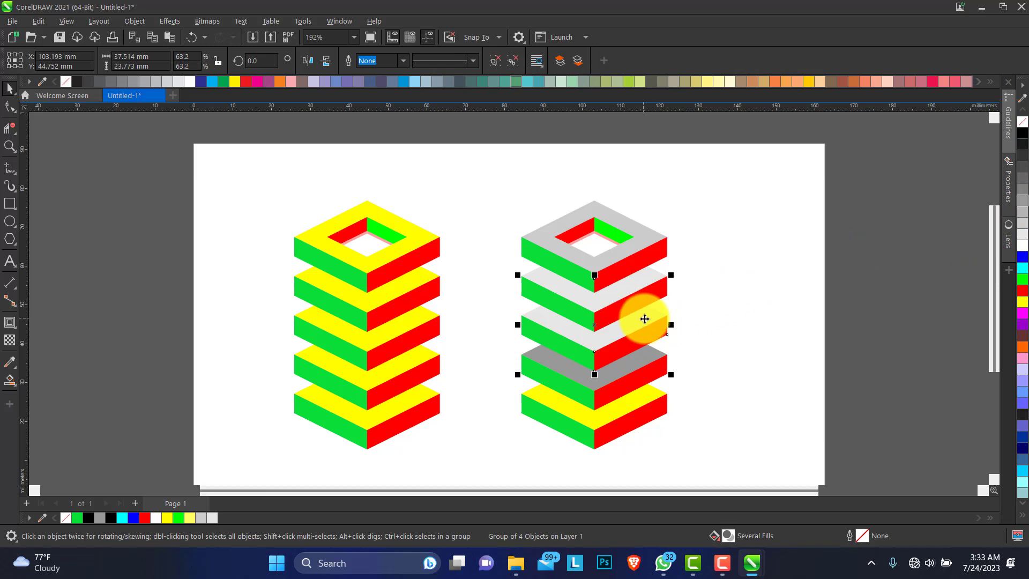
{"action": "left_click", "coordinate": [644, 320], "text": "ctrl"}
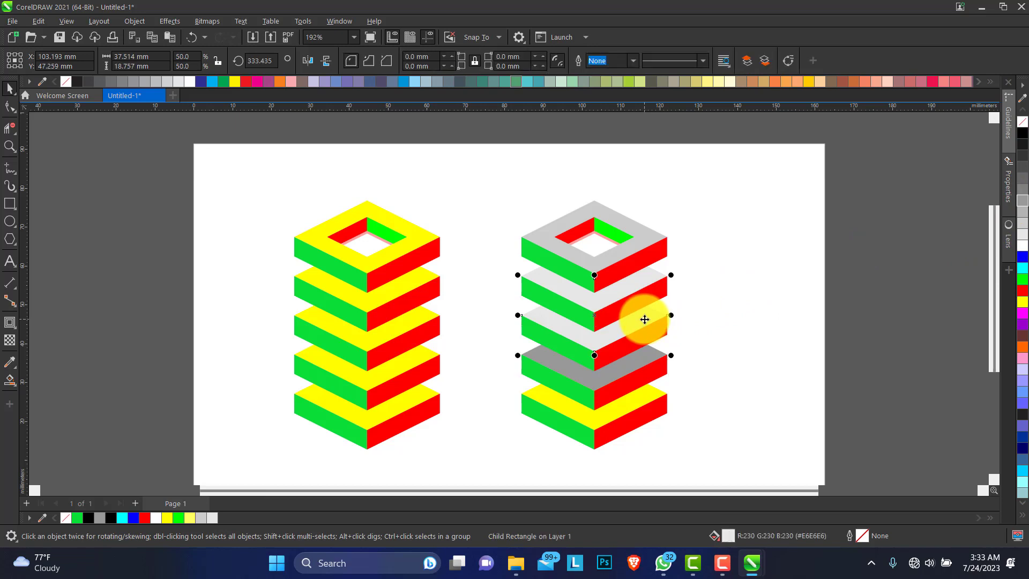
{"action": "left_click", "coordinate": [653, 278]}
{"action": "left_click", "coordinate": [653, 274], "text": "ctrl"}
{"action": "left_click_drag", "start_coordinate": [653, 275], "coordinate": [651, 249]}
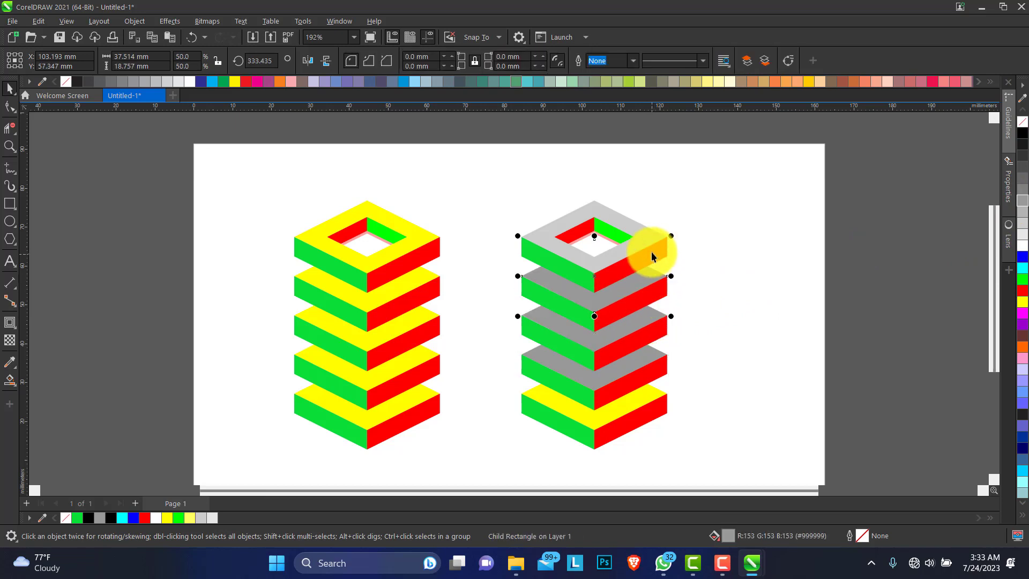
Step: Turn the bottom tier's yellow top face grey, then select the top tier's white inner floor
{"action": "left_click", "coordinate": [648, 249]}
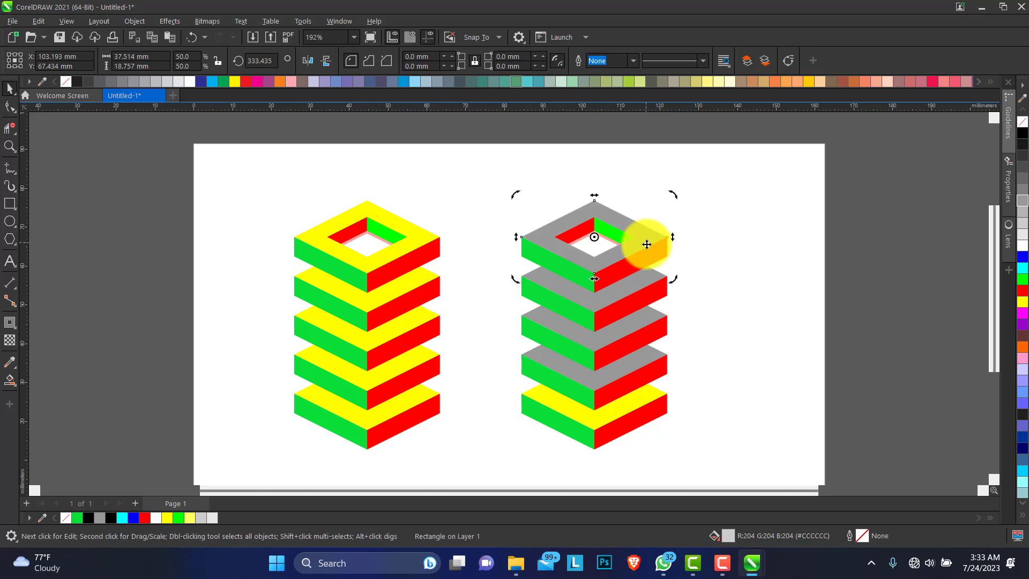
{"action": "left_click", "coordinate": [639, 399]}
{"action": "left_click", "coordinate": [639, 399], "text": "ctrl"}
{"action": "key", "text": "ctrl+r"}
{"action": "left_click", "coordinate": [691, 308]}
{"action": "left_click", "coordinate": [594, 240]}
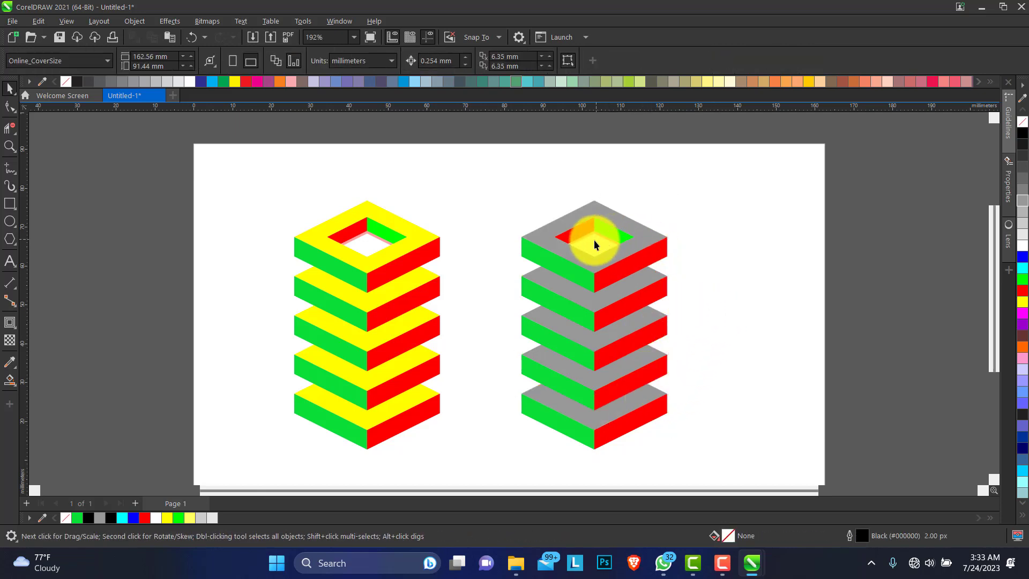
Step: Fill the top tier's inner floor light grey
{"action": "left_click", "coordinate": [594, 240], "text": "alt"}
{"action": "left_click", "coordinate": [594, 242]}
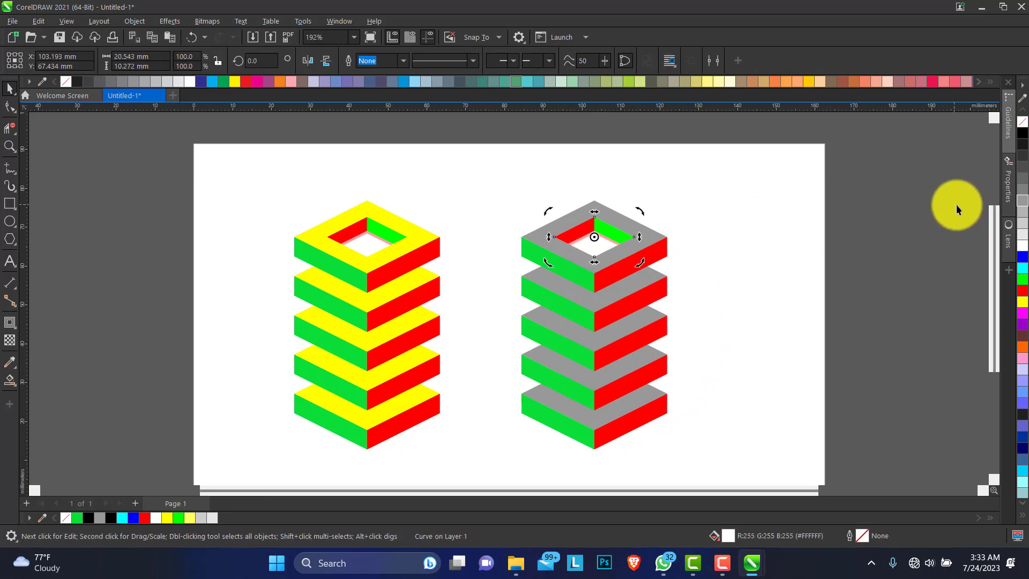
{"action": "left_click", "coordinate": [1023, 213]}
{"action": "left_click", "coordinate": [683, 216]}
Step: Fill the green side faces of the top and second tiers black
{"action": "left_click", "coordinate": [622, 272]}
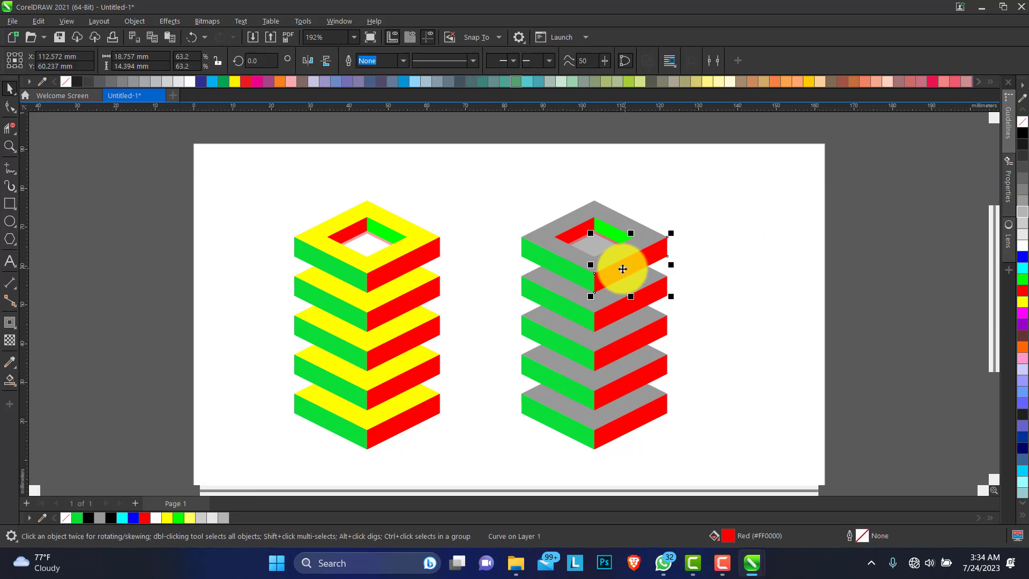
{"action": "left_click", "coordinate": [572, 276]}
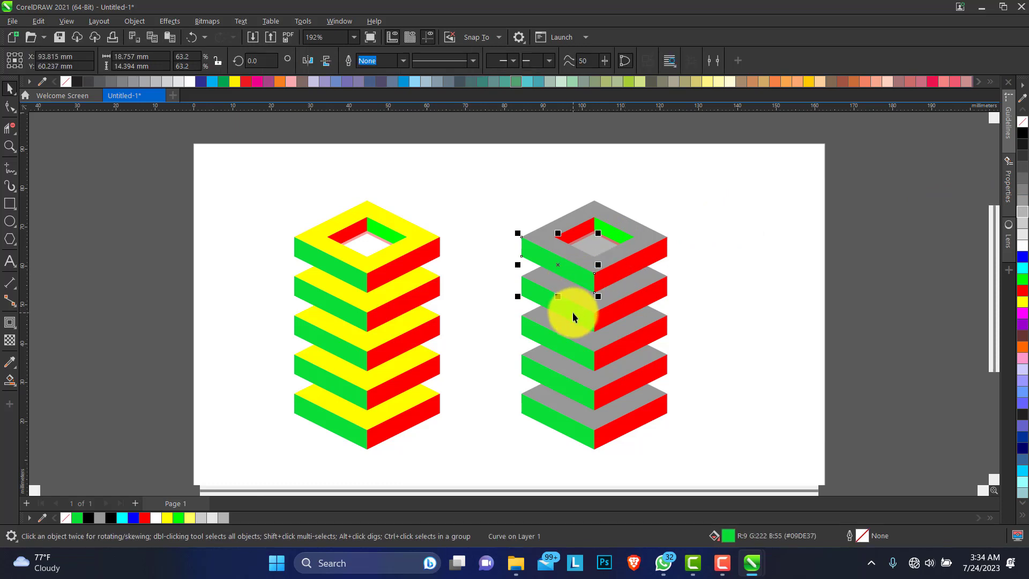
{"action": "left_click", "coordinate": [572, 312], "text": "shift"}
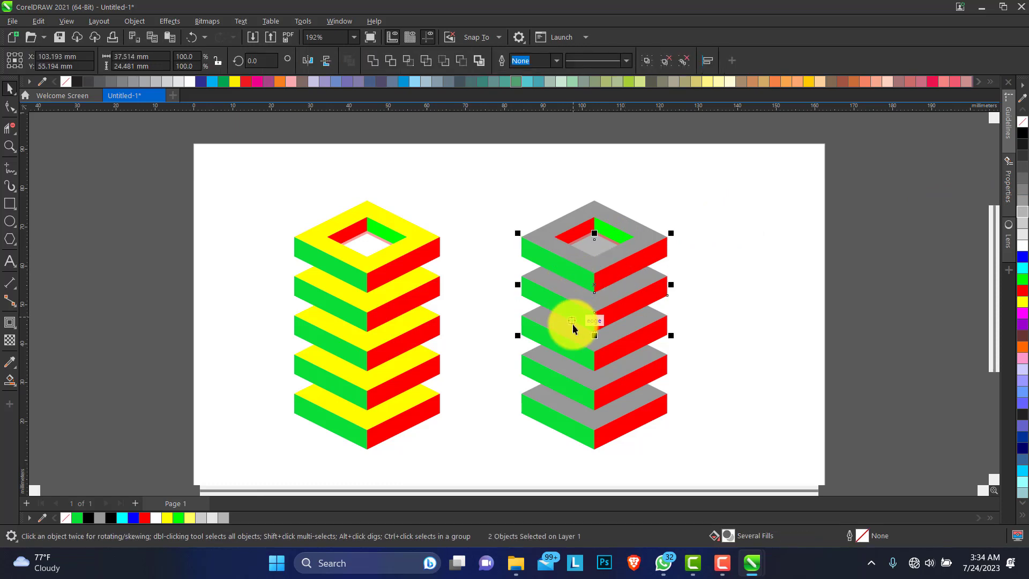
{"action": "left_click", "coordinate": [569, 272]}
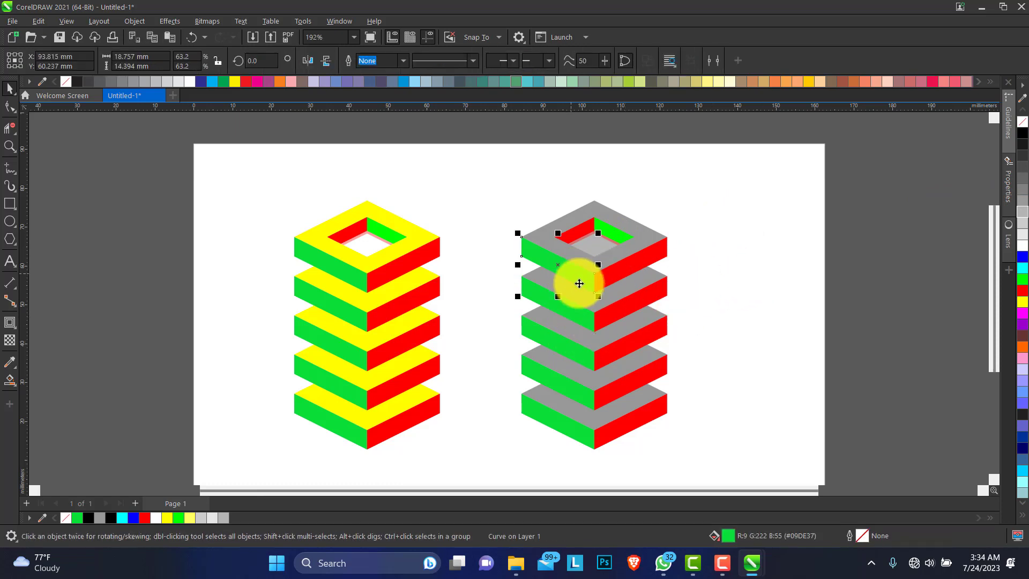
{"action": "left_click", "coordinate": [1021, 132]}
{"action": "left_click", "coordinate": [579, 320]}
{"action": "left_click", "coordinate": [577, 321], "text": "ctrl"}
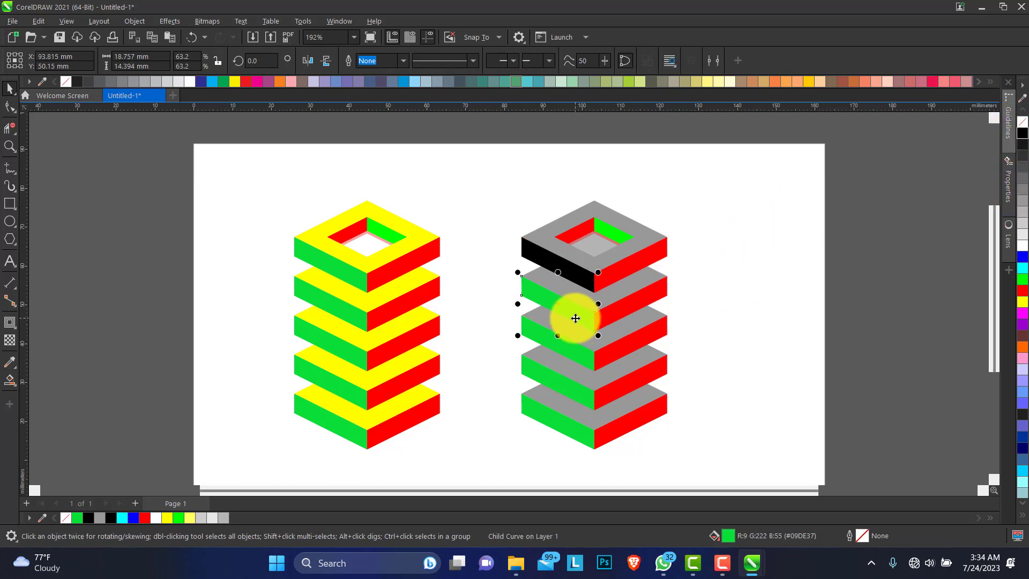
{"action": "left_click", "coordinate": [1021, 132]}
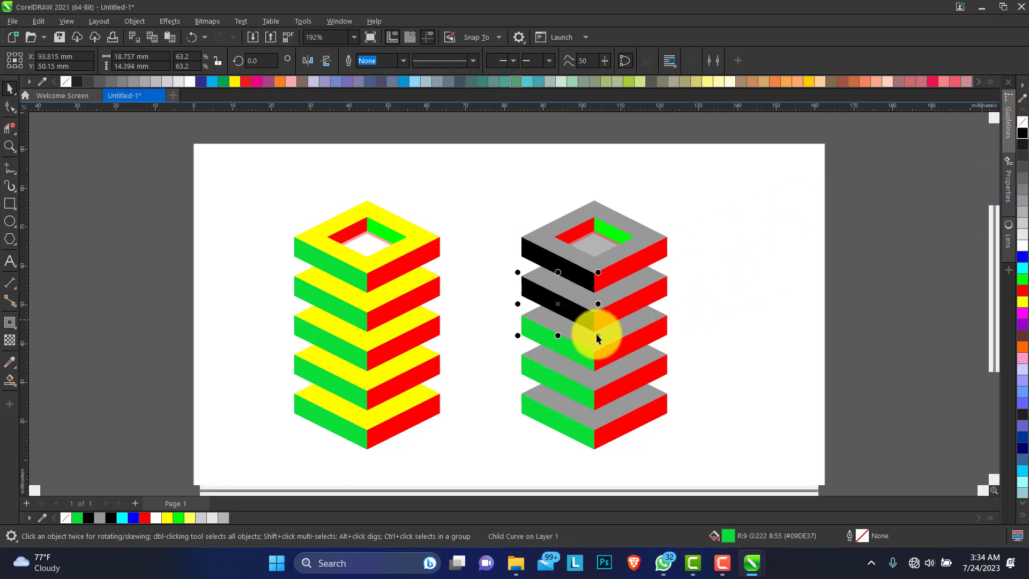
Step: Fill the green side faces of the third, fourth and bottom tiers black
{"action": "left_click", "coordinate": [571, 350]}
{"action": "left_click", "coordinate": [571, 350], "text": "ctrl"}
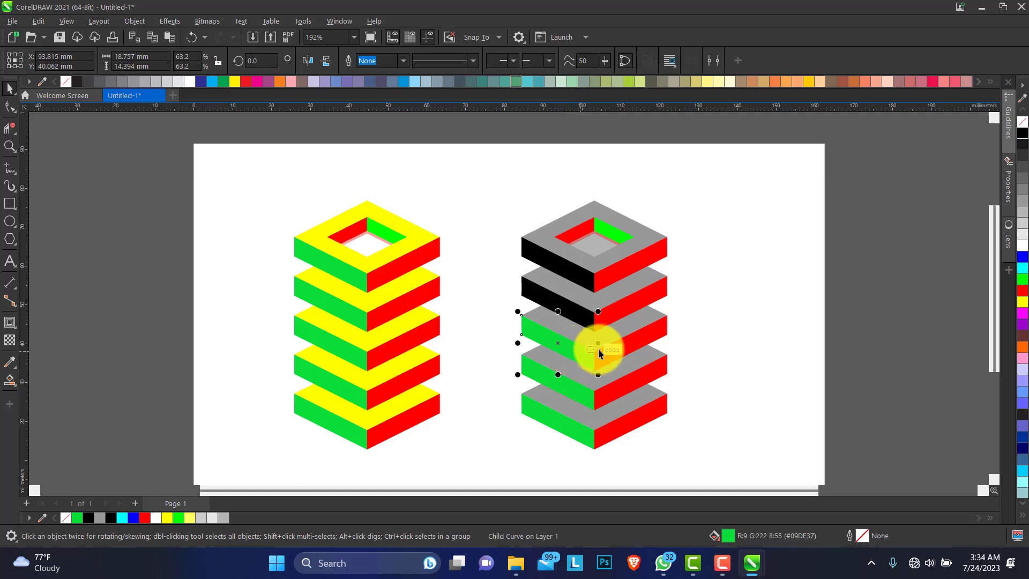
{"action": "left_click", "coordinate": [1021, 132]}
{"action": "left_click", "coordinate": [569, 390]}
{"action": "left_click", "coordinate": [570, 390], "text": "ctrl"}
{"action": "left_click", "coordinate": [1021, 132]}
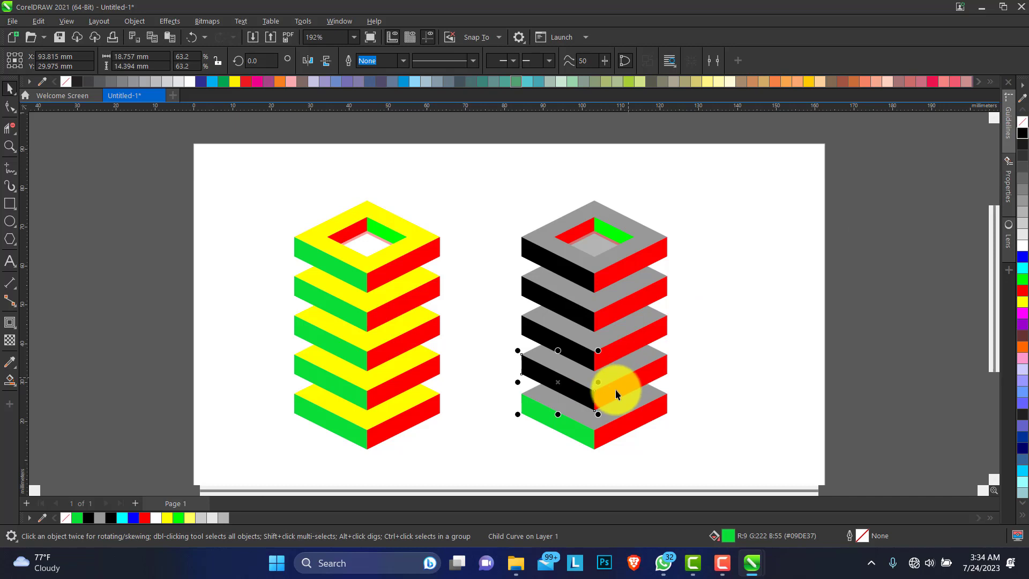
{"action": "left_click", "coordinate": [572, 429]}
{"action": "left_click", "coordinate": [572, 430], "text": "ctrl"}
{"action": "left_click", "coordinate": [1025, 132]}
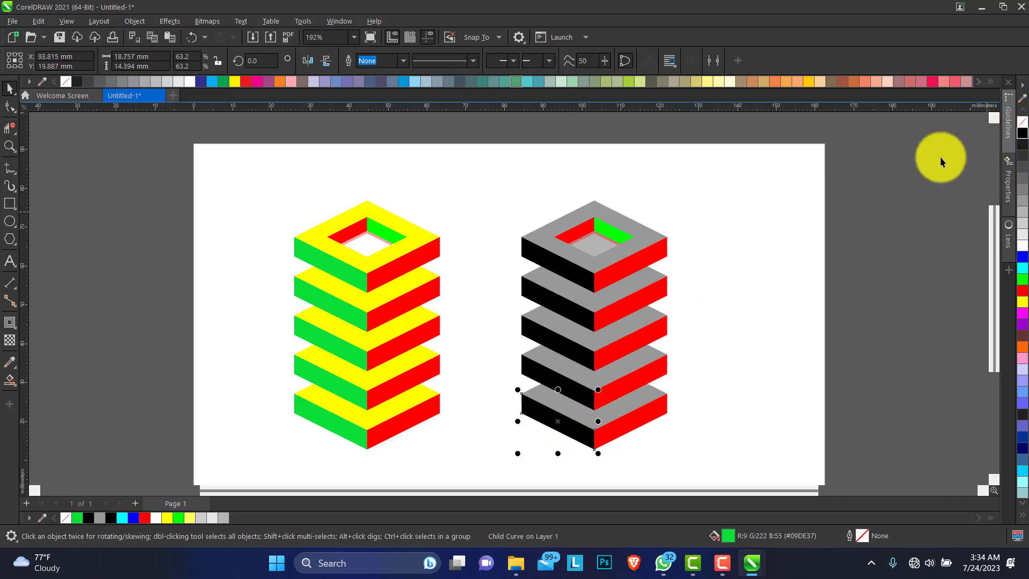
Step: Fill the green wall inside the top opening black and select the whole recolored stack
{"action": "left_click", "coordinate": [614, 233]}
{"action": "left_click", "coordinate": [614, 233]}
{"action": "left_click", "coordinate": [1022, 133]}
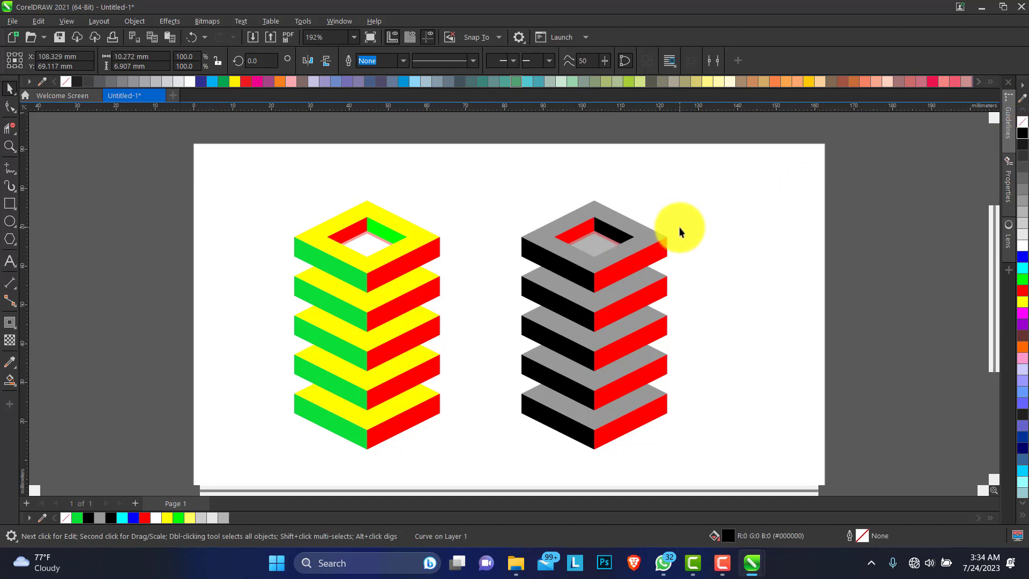
{"action": "left_click", "coordinate": [603, 238]}
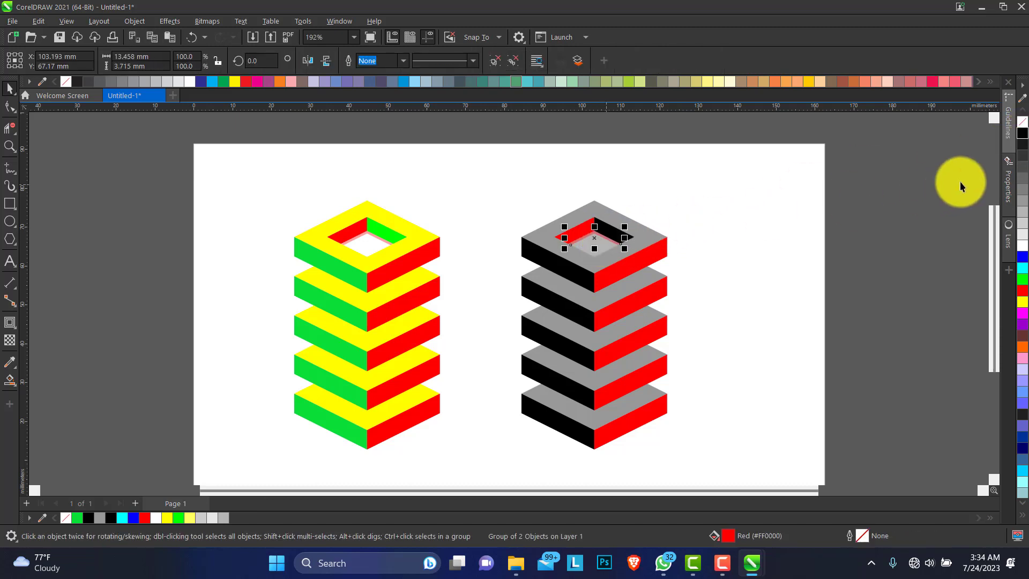
{"action": "left_click", "coordinate": [1022, 132]}
{"action": "left_click", "coordinate": [709, 192]}
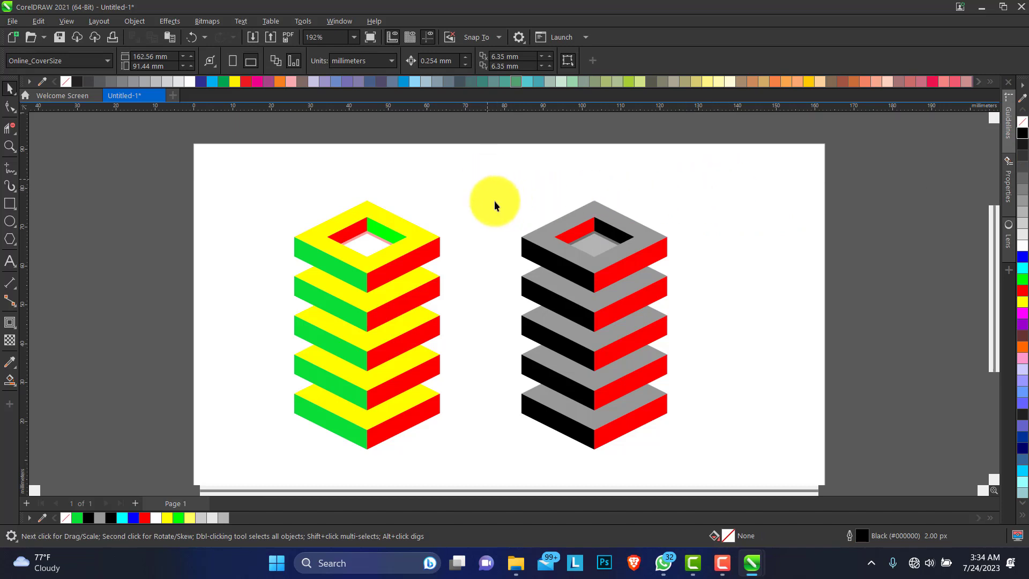
{"action": "left_click_drag", "start_coordinate": [488, 179], "coordinate": [732, 468]}
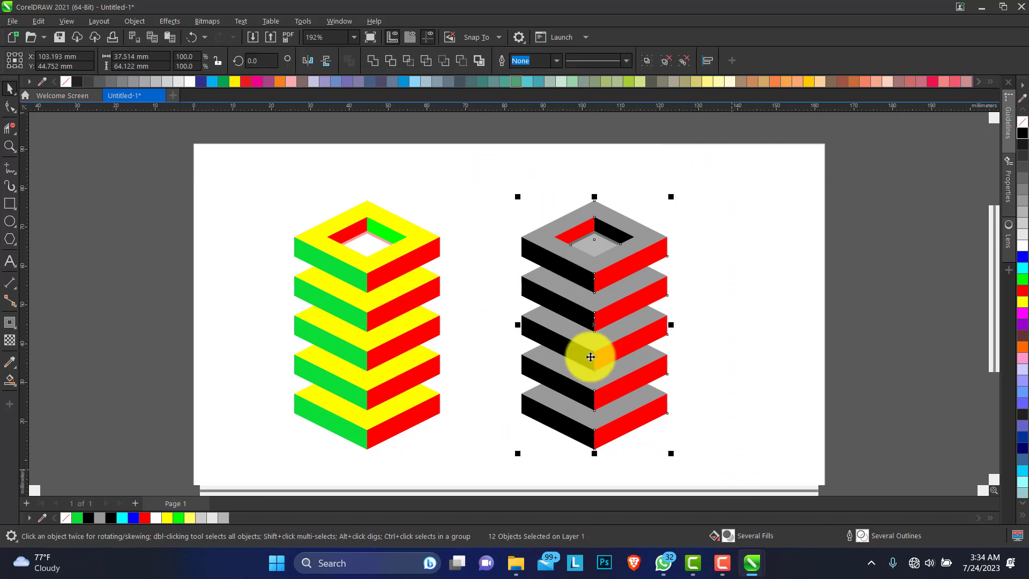